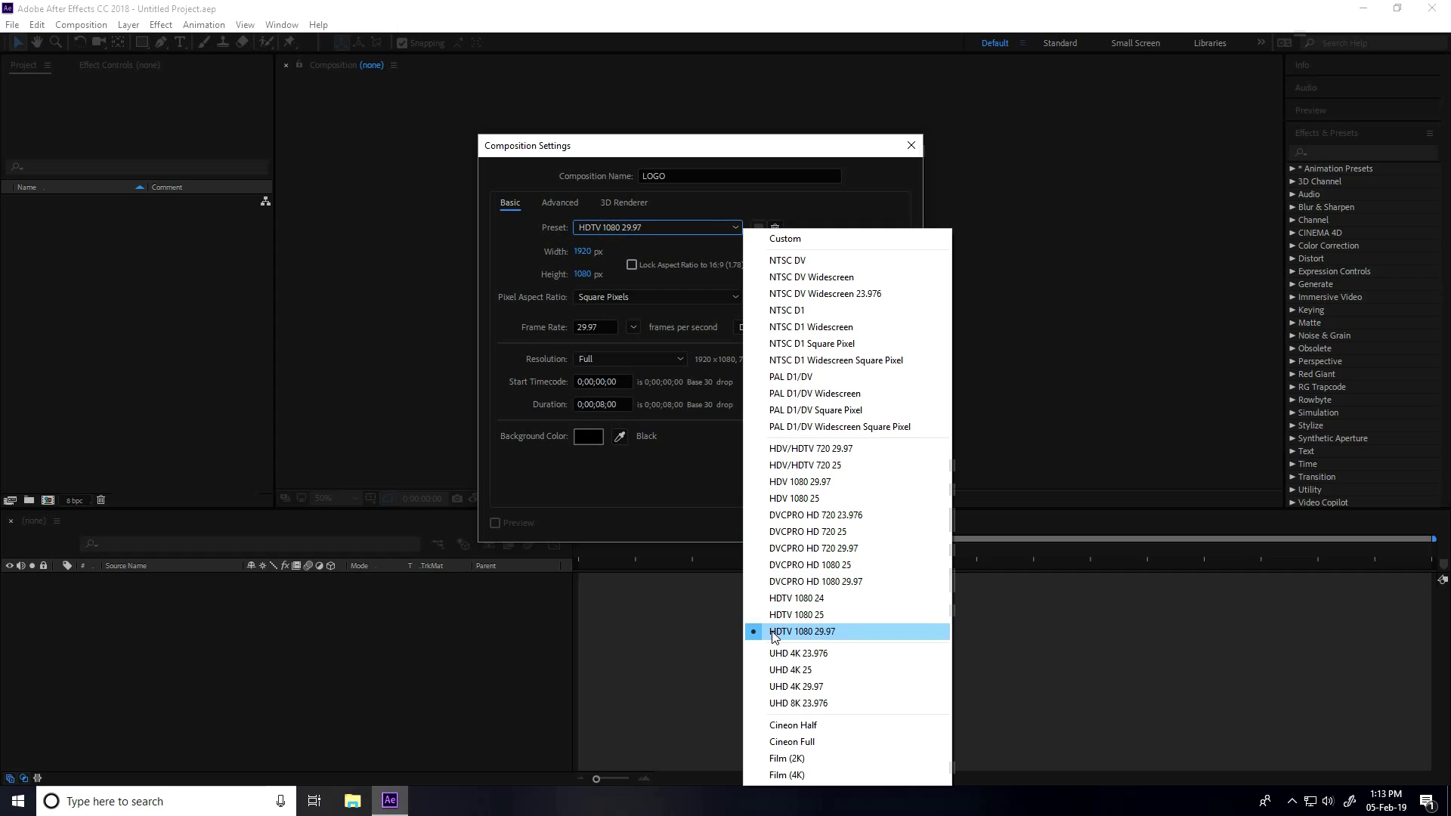
- Create the LOGO composition with the HDTV 1080 29.97 preset and an 8-second duration
{"action": "left_click", "coordinate": [774, 632]}
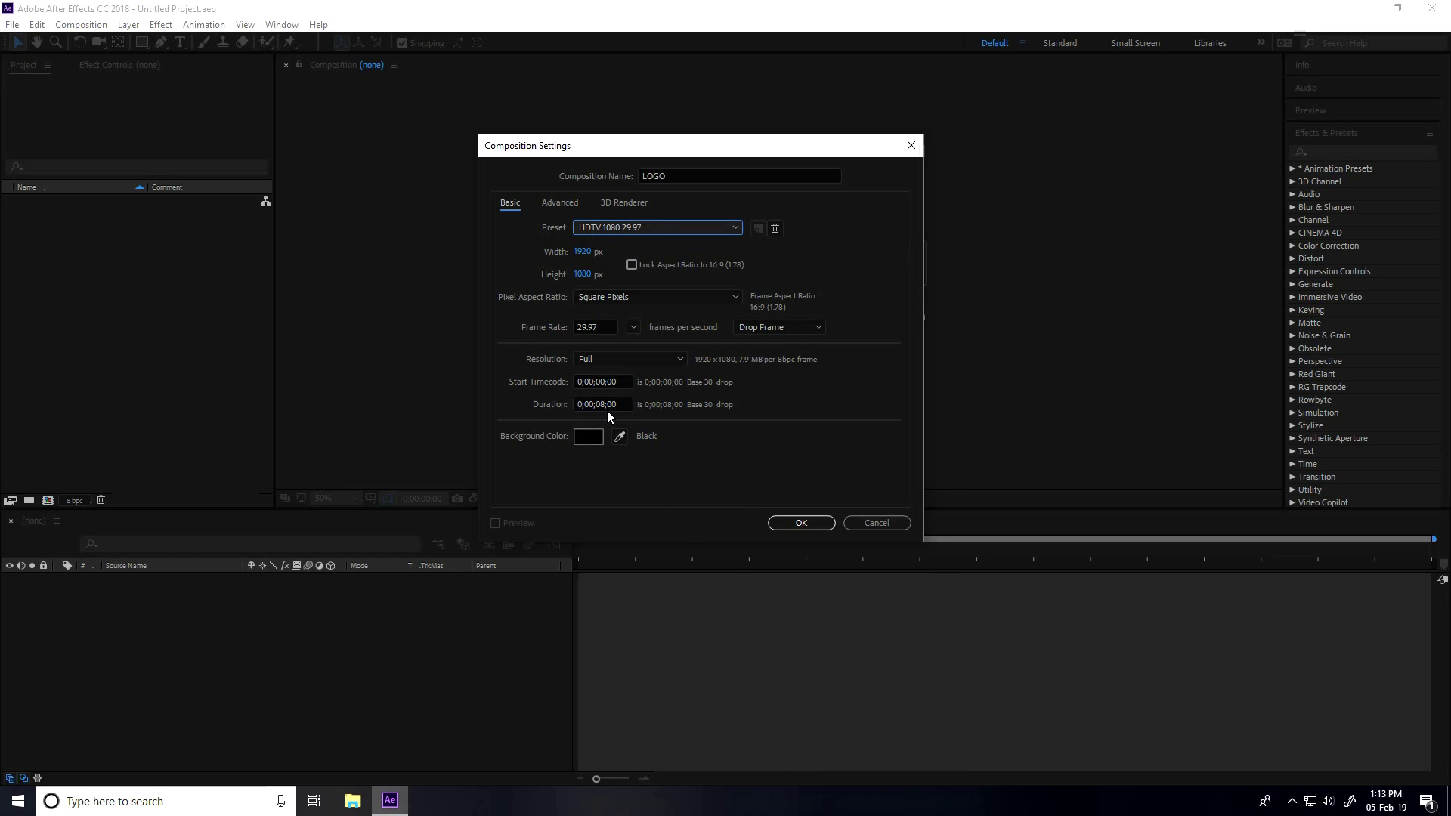
{"action": "left_click", "coordinate": [779, 522]}
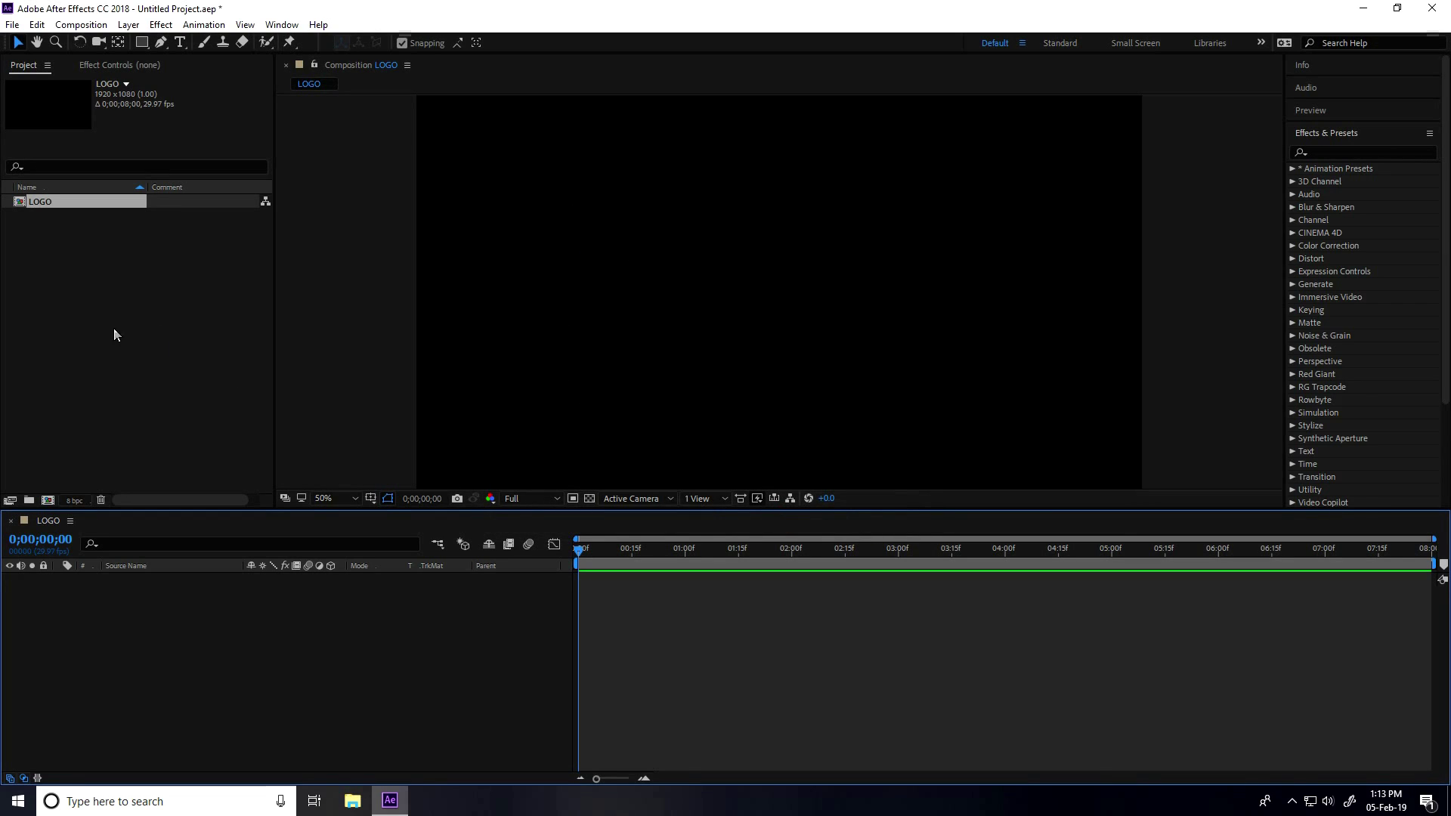
- Import the Background, flare, HDRI and particles files from the Assets > Files folder into the project
{"action": "right_click", "coordinate": [99, 281]}
{"action": "mouse_move", "coordinate": [144, 357]}
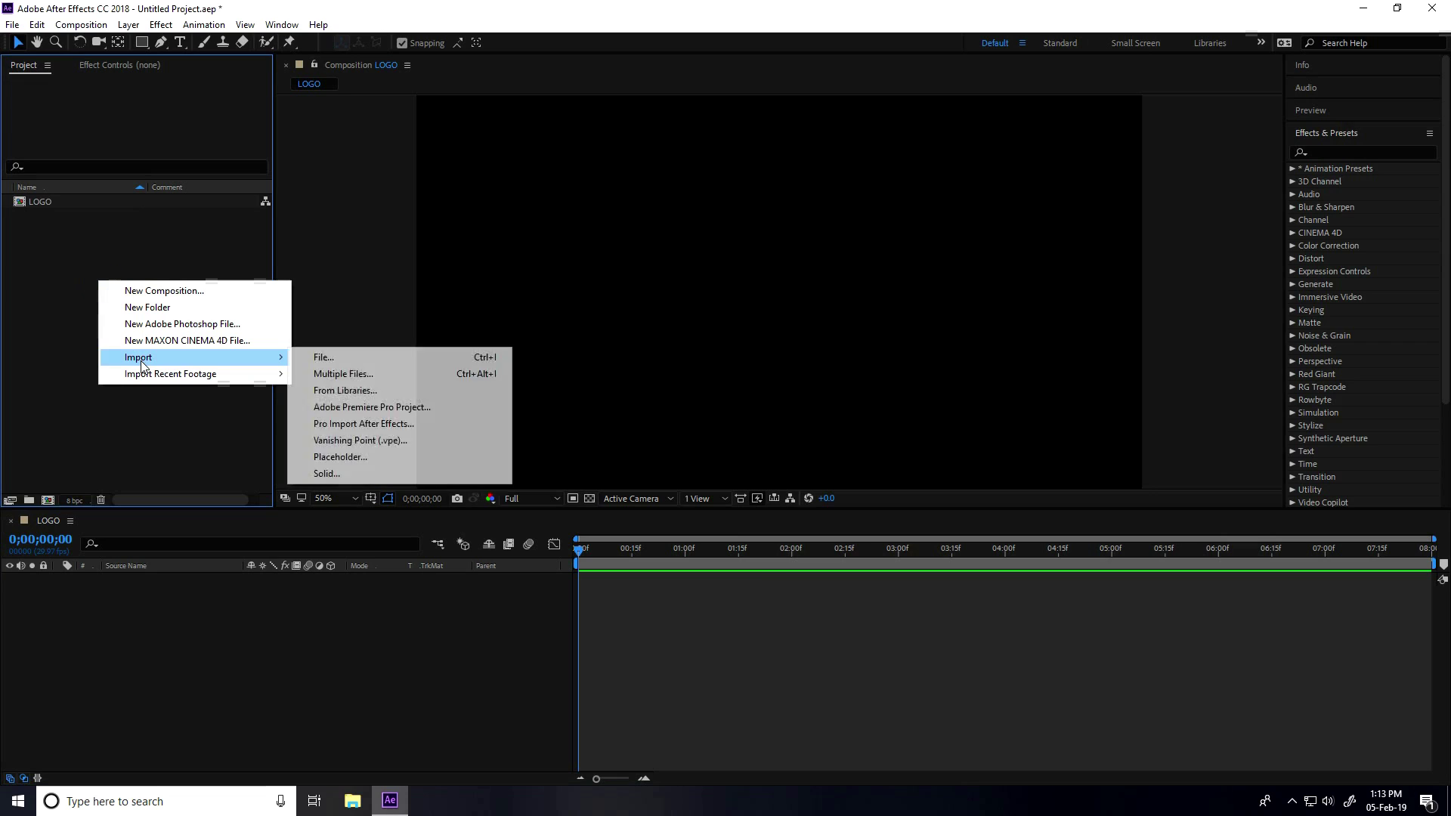
{"action": "left_click", "coordinate": [331, 361]}
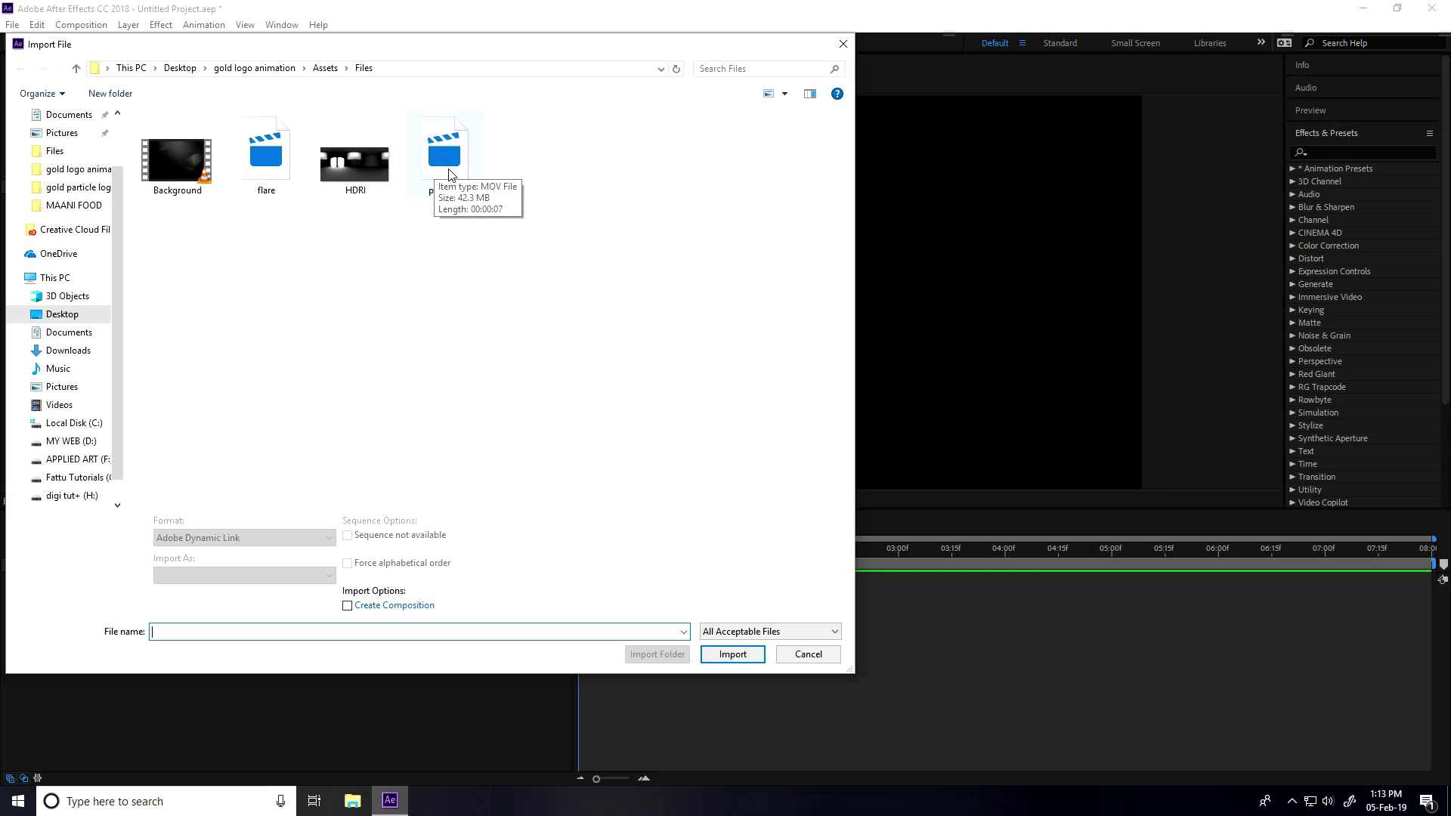
{"action": "left_click_drag", "start_coordinate": [544, 273], "coordinate": [161, 156]}
{"action": "left_click", "coordinate": [714, 652]}
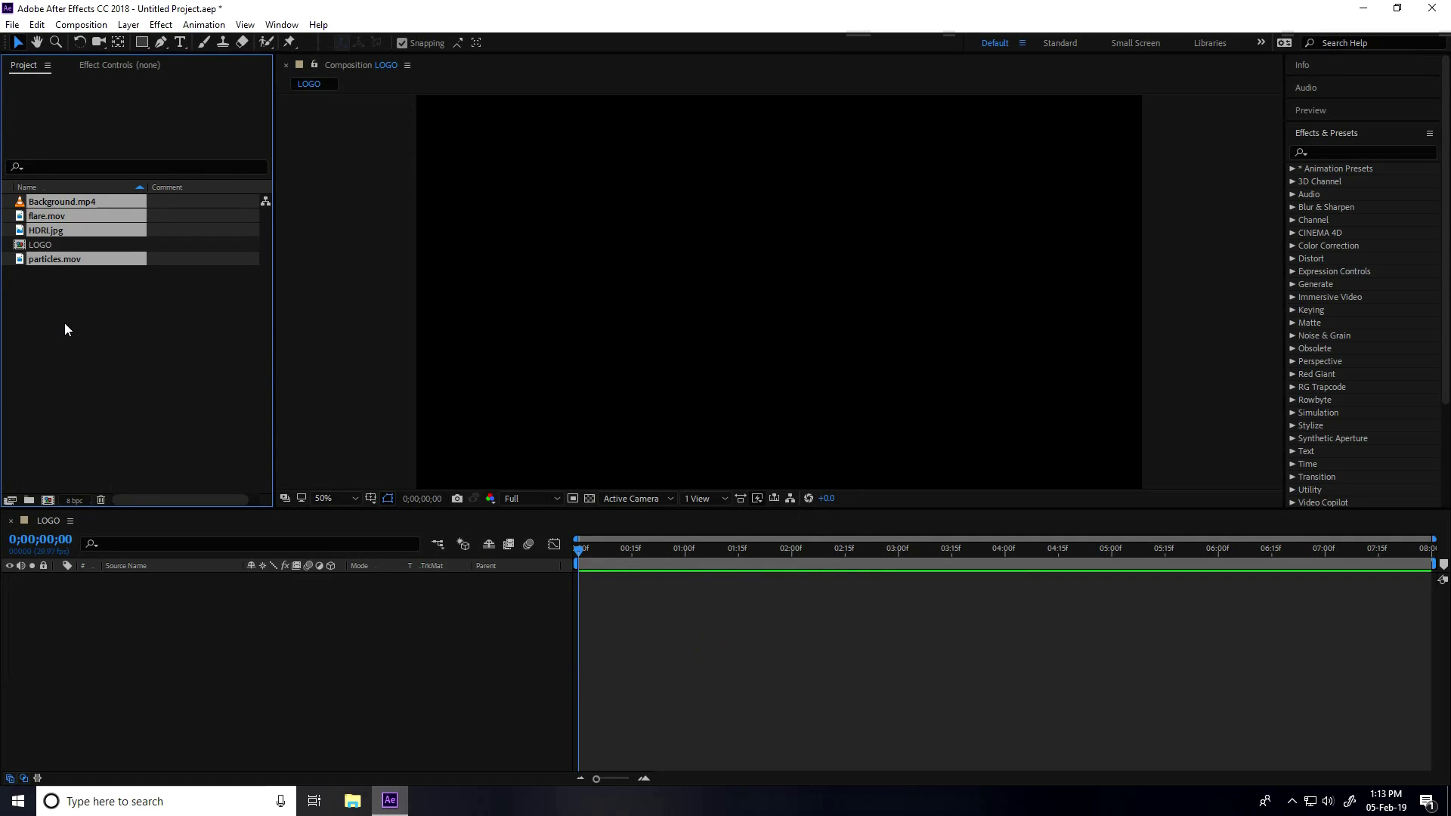
- Import LOGO 1-01 from the FINAL LOGO folder as footage and add it as a layer in the LOGO composition
{"action": "right_click", "coordinate": [67, 306]}
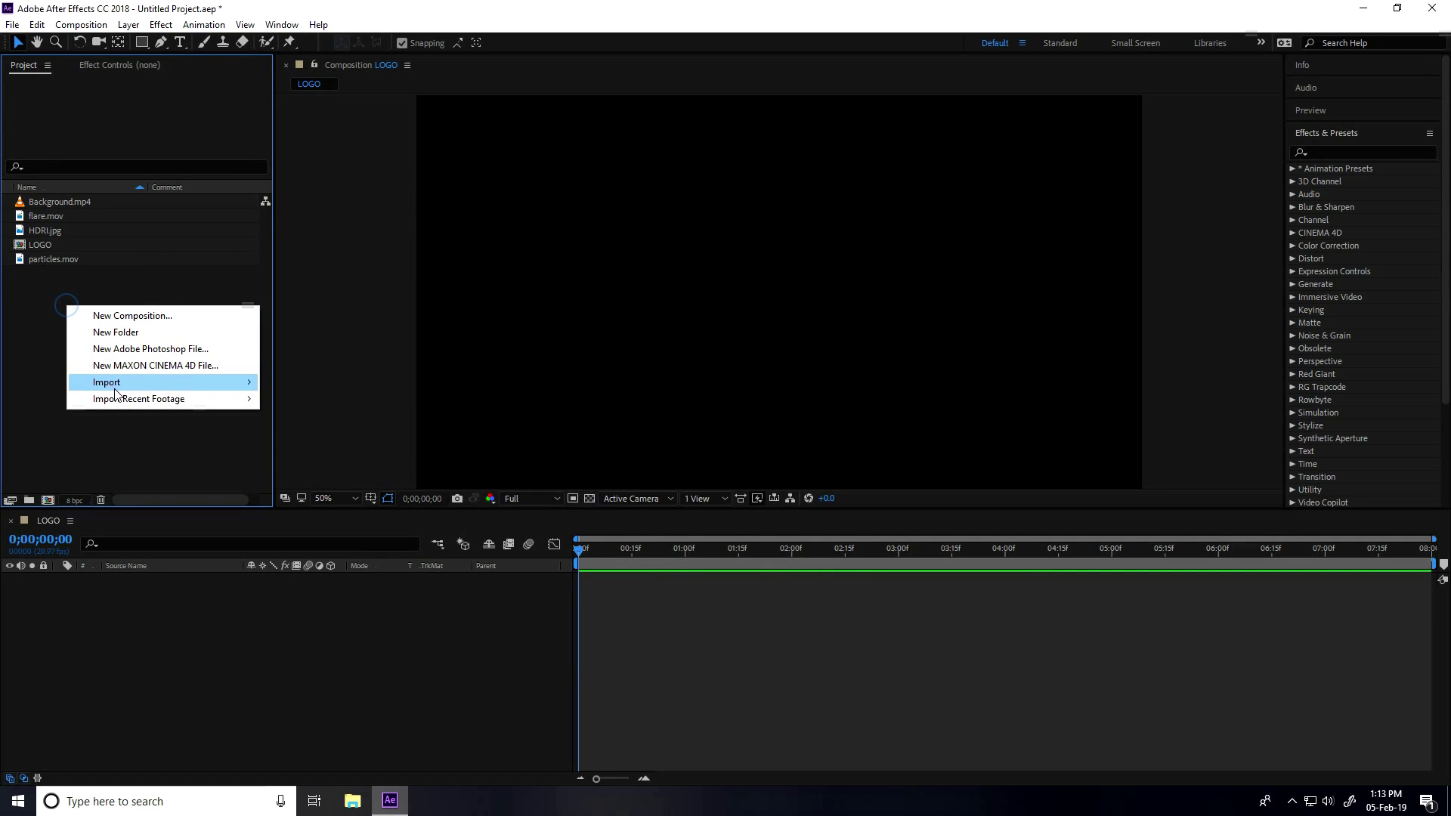
{"action": "mouse_move", "coordinate": [136, 381]}
{"action": "left_click", "coordinate": [291, 383]}
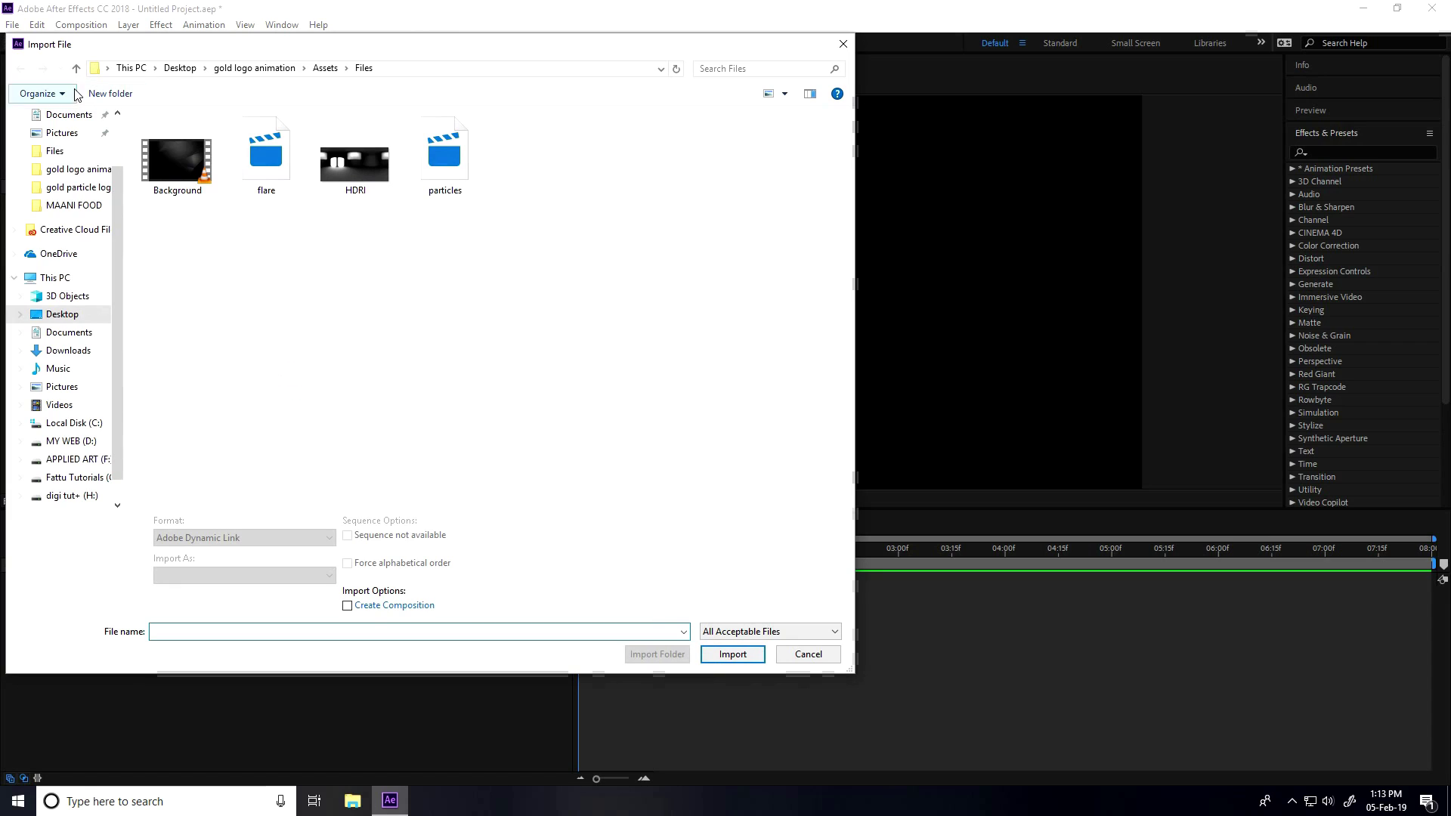
{"action": "left_click", "coordinate": [77, 70]}
{"action": "left_click", "coordinate": [76, 69]}
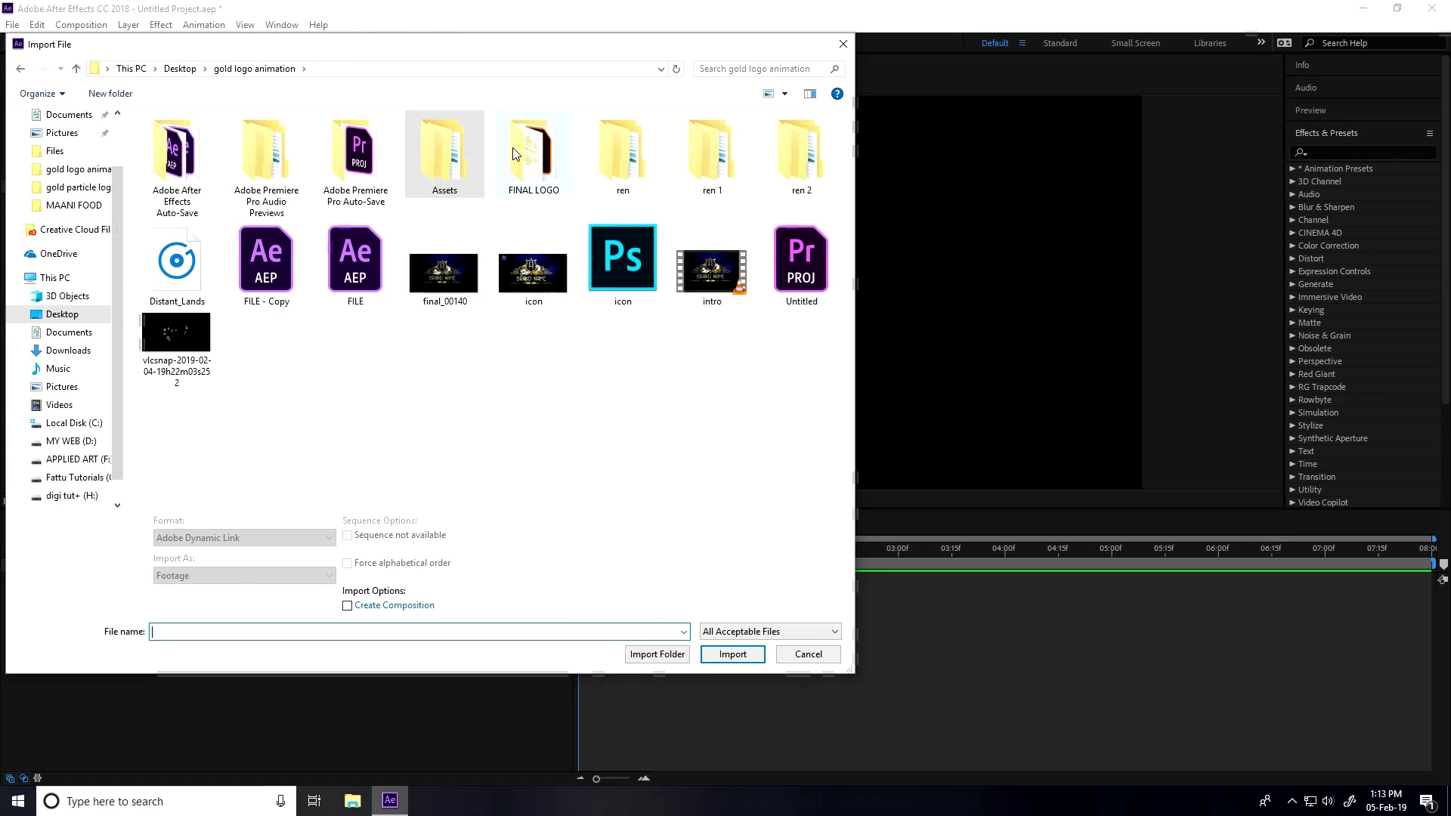
{"action": "double_click", "coordinate": [511, 148]}
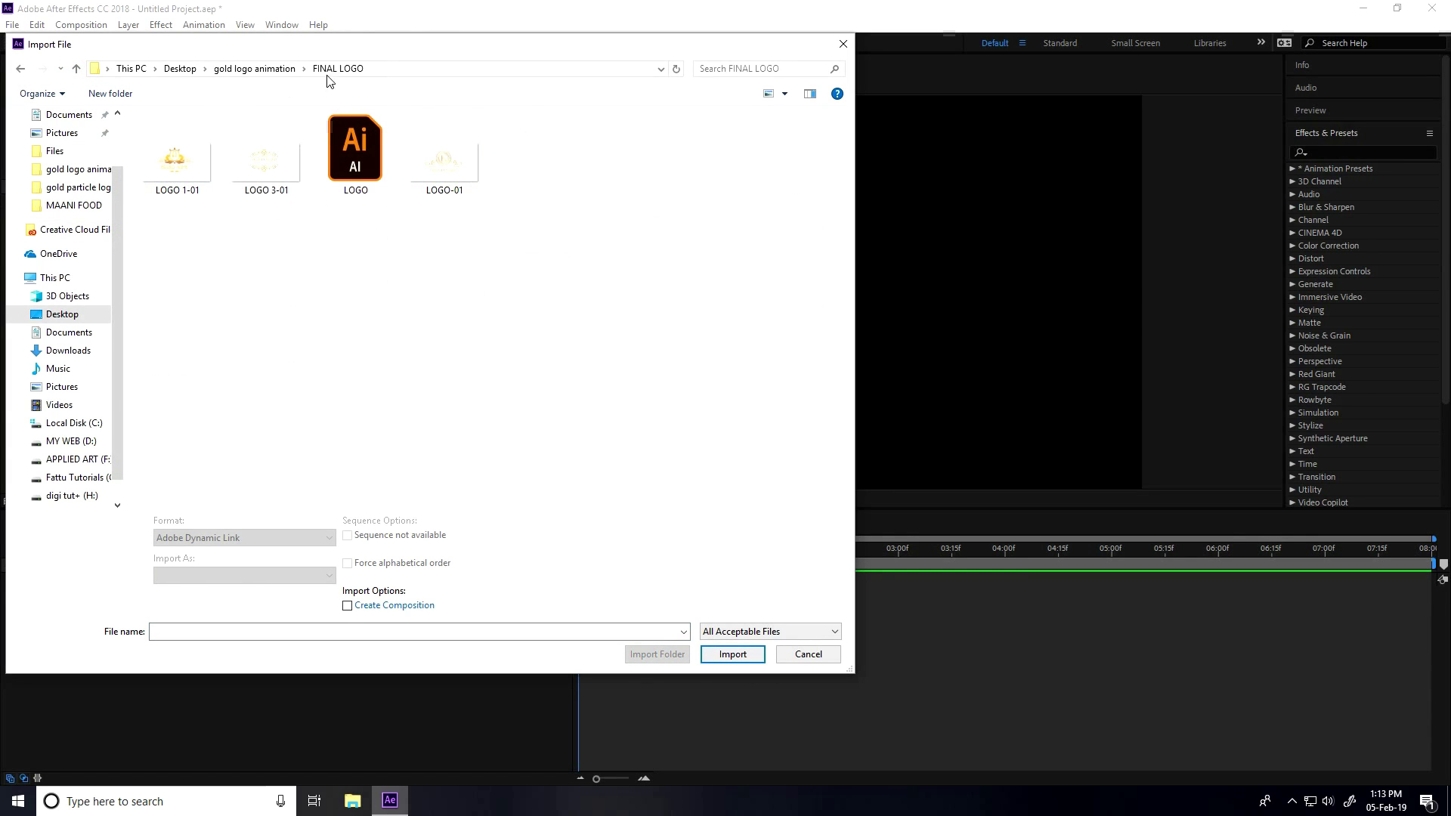
{"action": "left_click", "coordinate": [183, 168]}
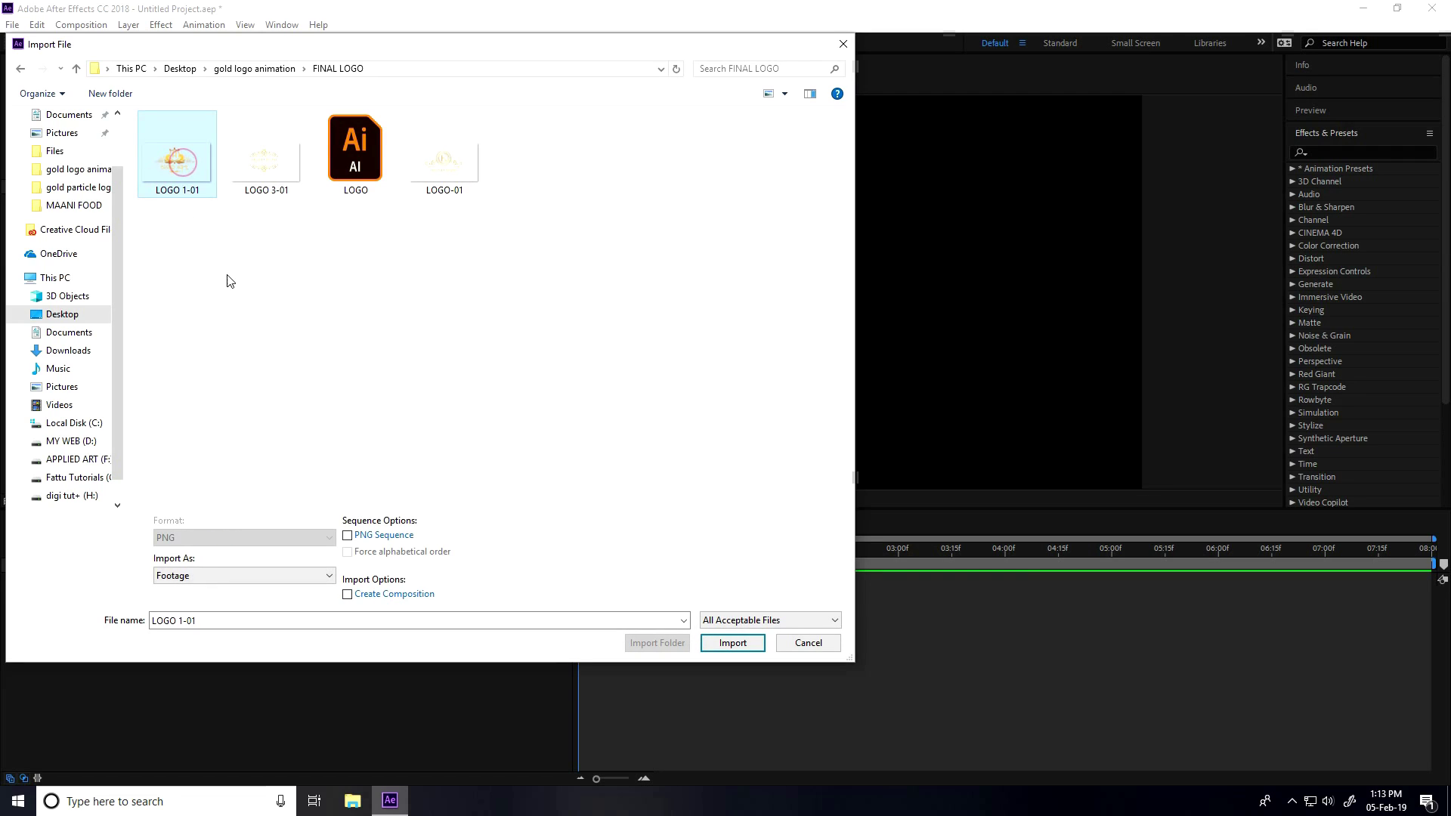
{"action": "left_click", "coordinate": [733, 643]}
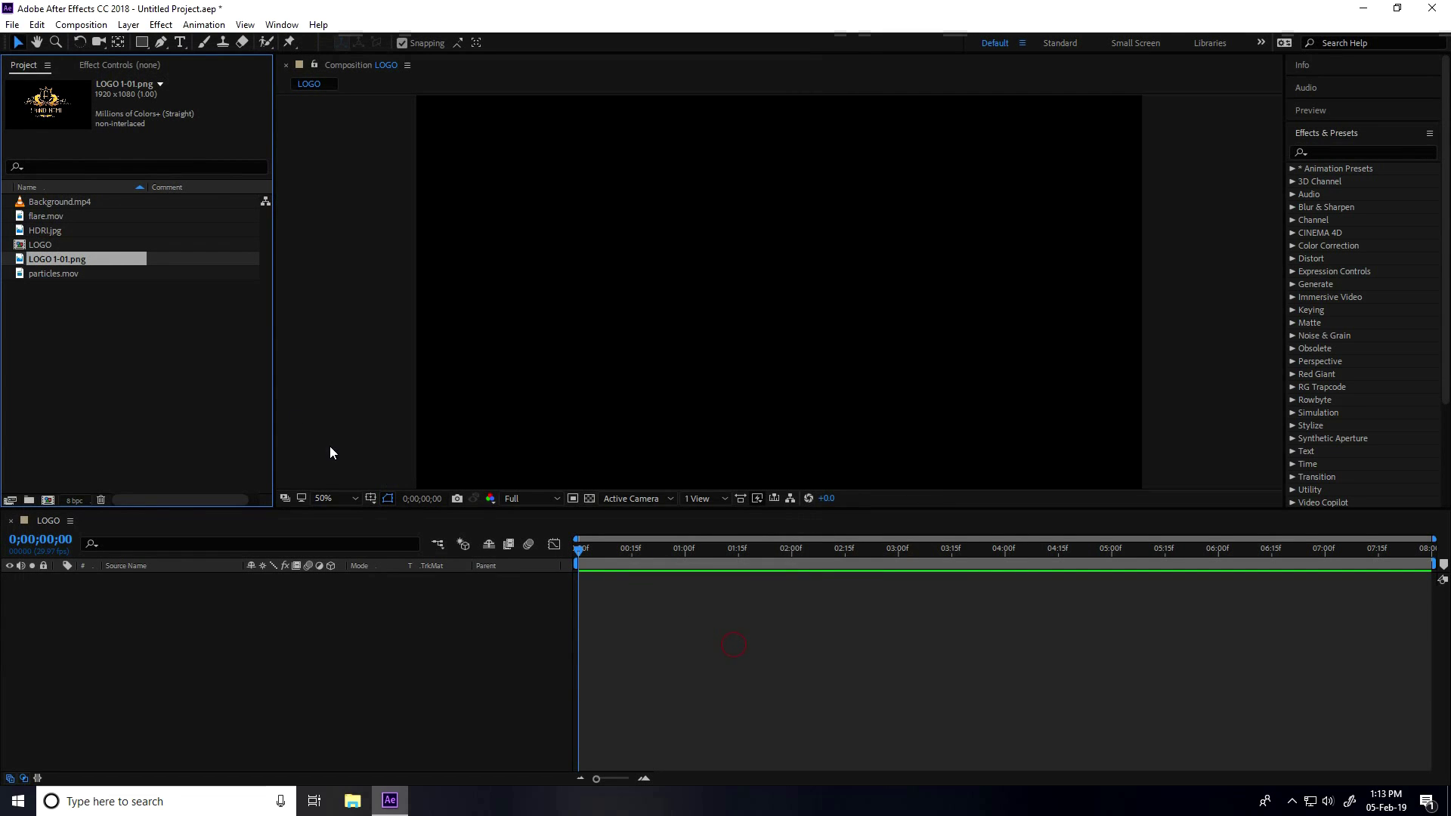
{"action": "left_click_drag", "start_coordinate": [41, 260], "coordinate": [227, 646]}
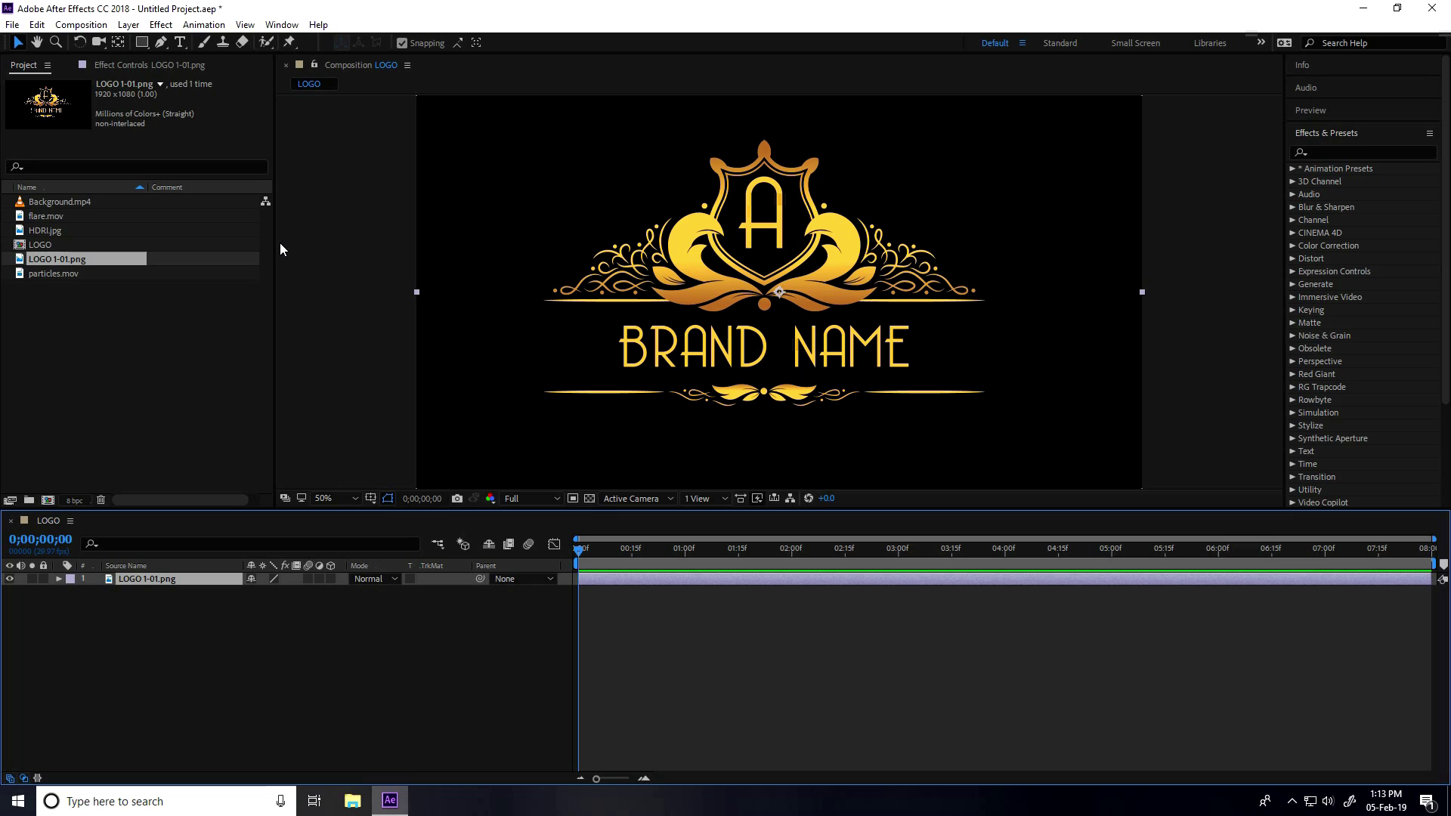
- Create a new composition named HDRI with the HDTV 1080 29.97 preset and an 8-second duration
{"action": "left_click", "coordinate": [74, 25]}
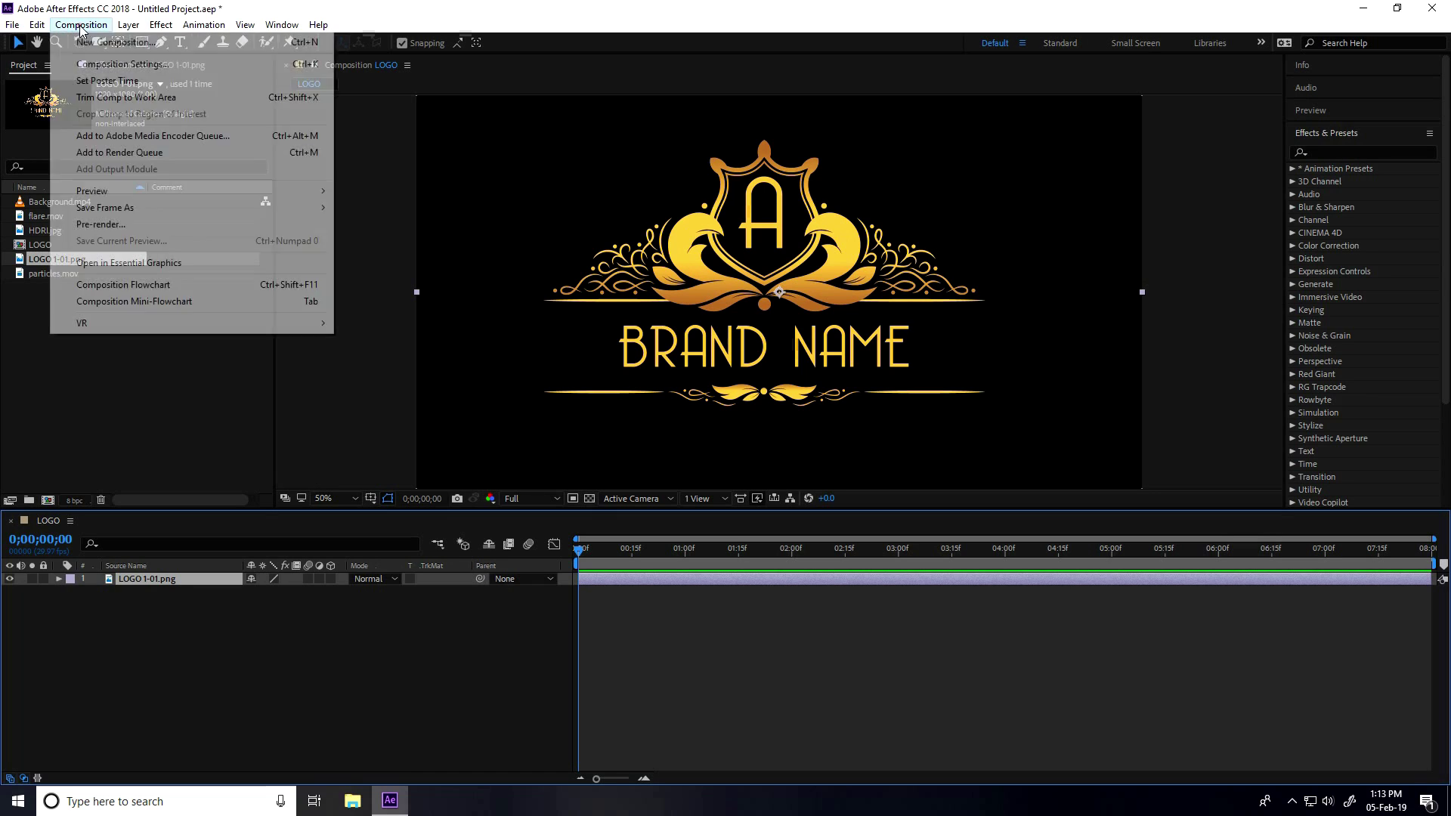
{"action": "left_click", "coordinate": [92, 43]}
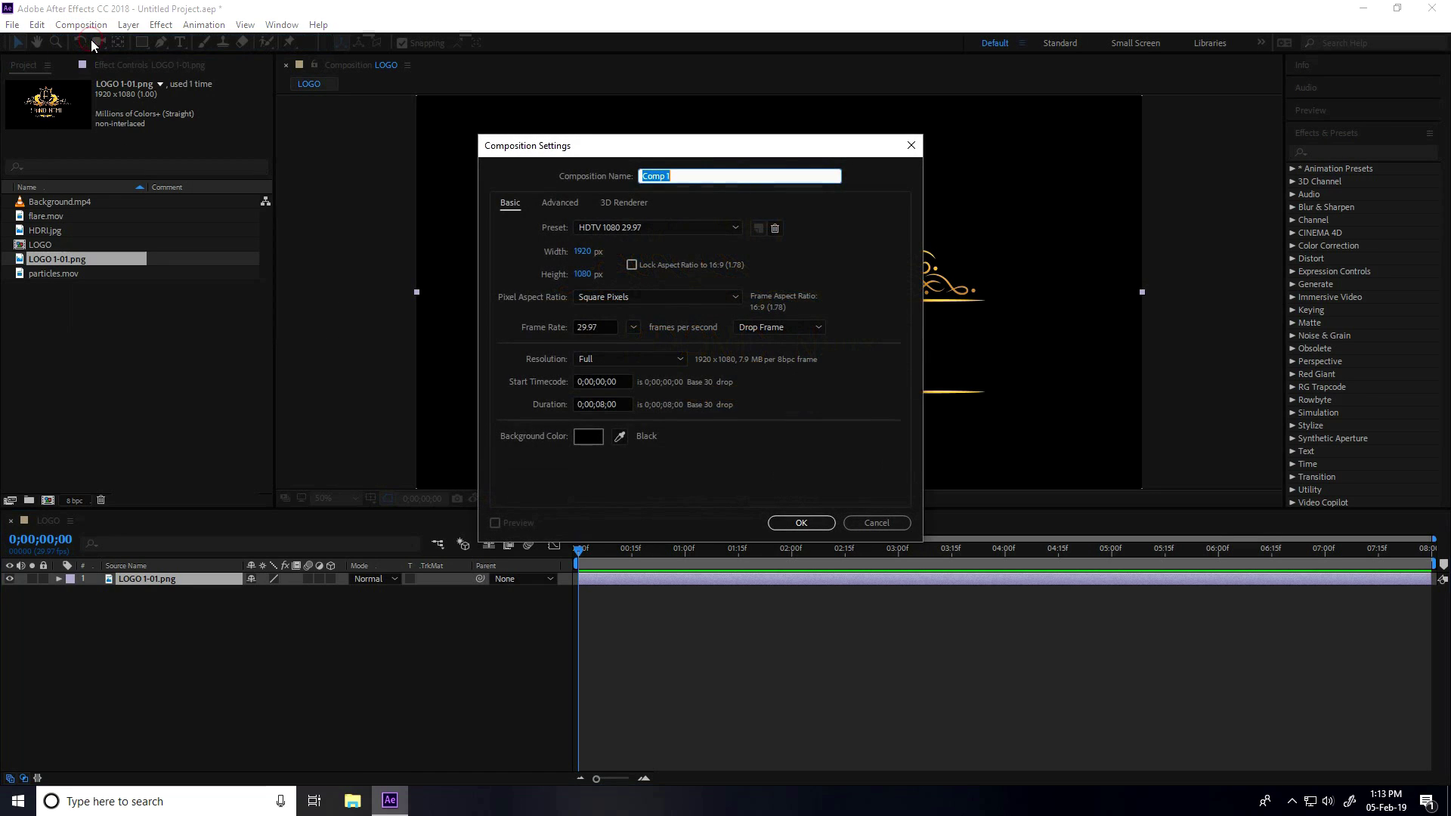
{"action": "key", "text": "BackSpace"}
{"action": "type", "text": "HDR"}
{"action": "left_click", "coordinate": [801, 523]}
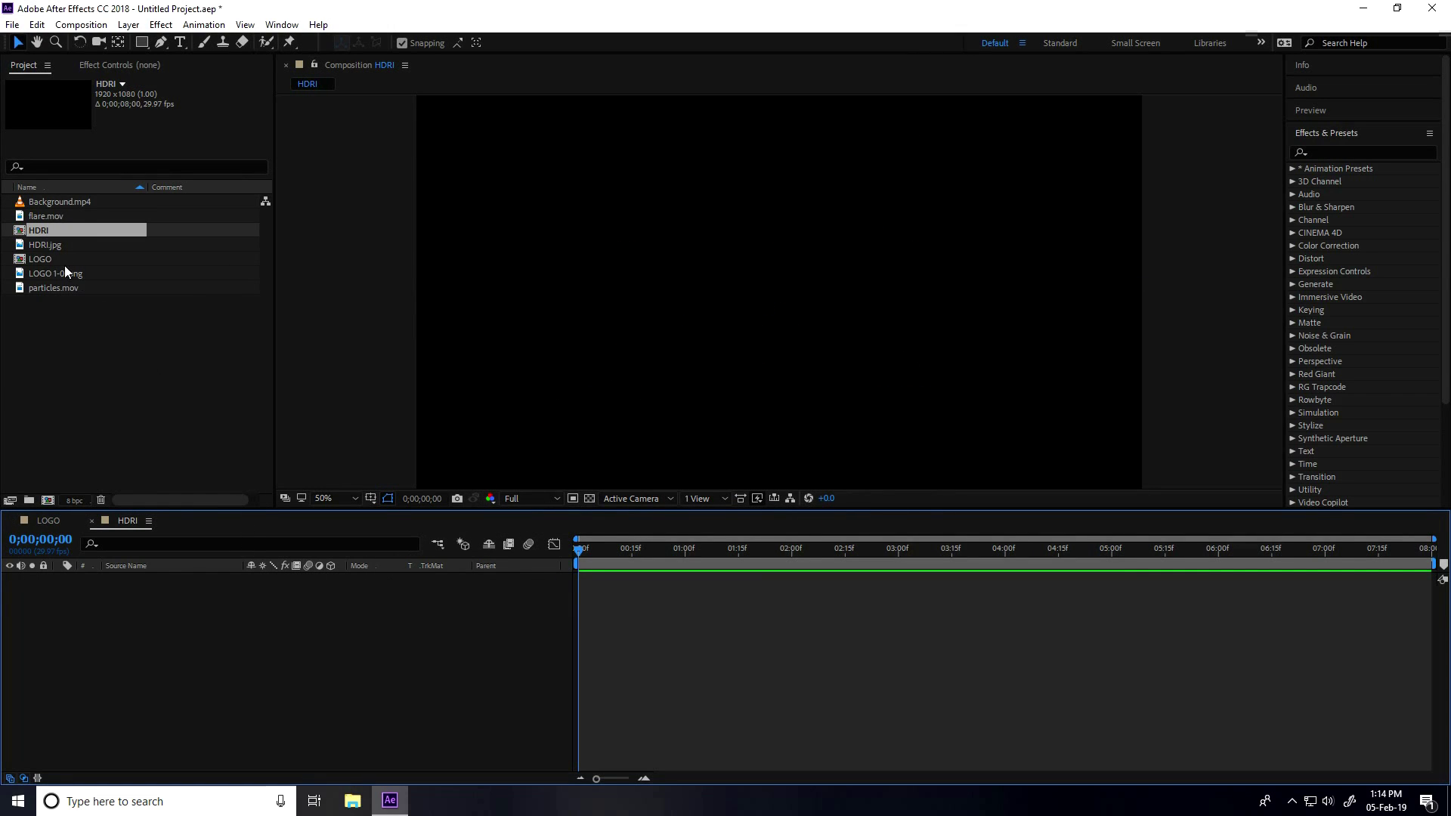
- Add HDRI.jpg as a layer in the HDRI composition and scale it to 60%
{"action": "left_click", "coordinate": [42, 246]}
{"action": "left_click_drag", "start_coordinate": [43, 243], "coordinate": [168, 669]}
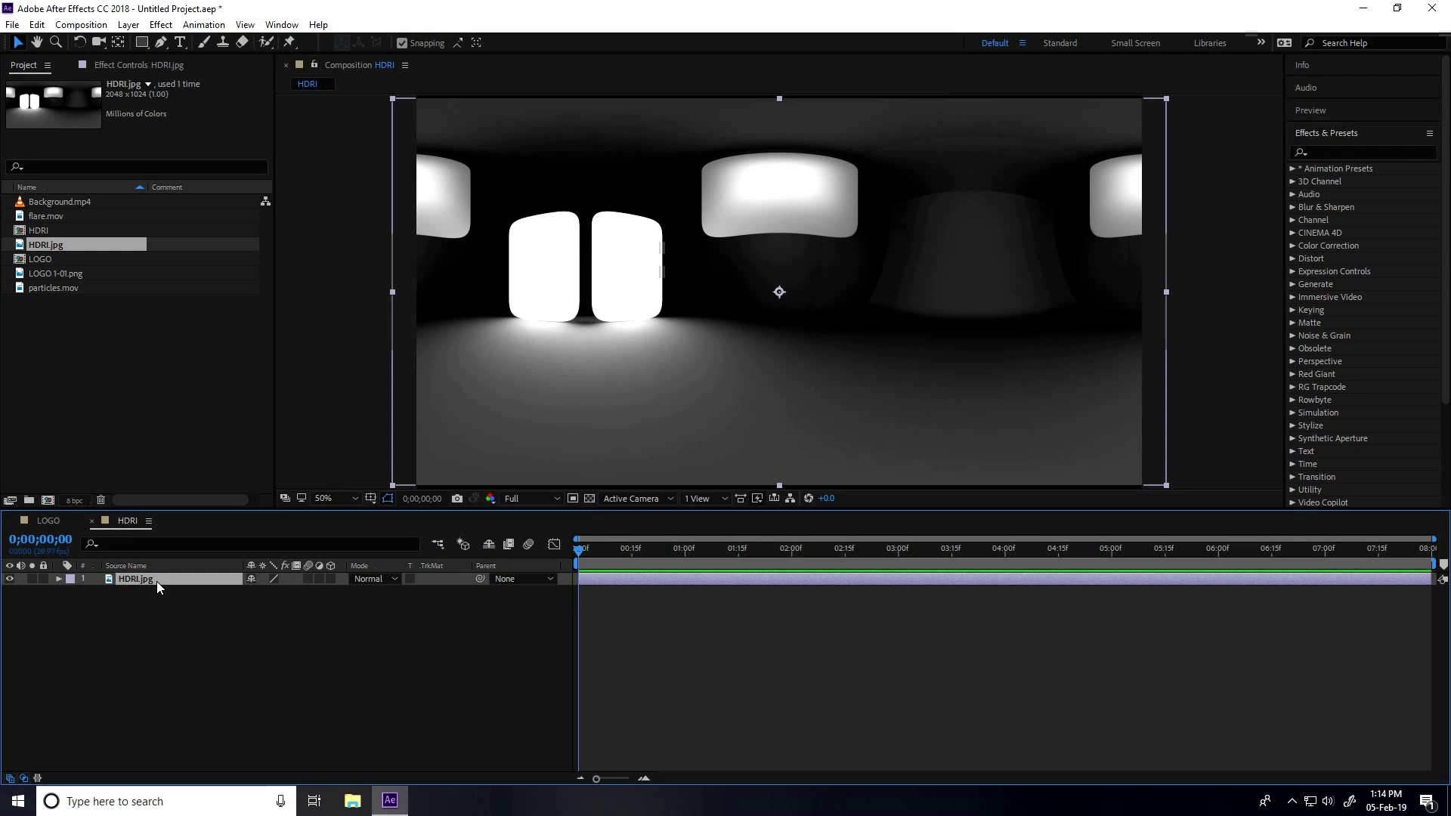
{"action": "key", "text": "s"}
{"action": "type", "text": "60"}
{"action": "key", "text": "Return"}
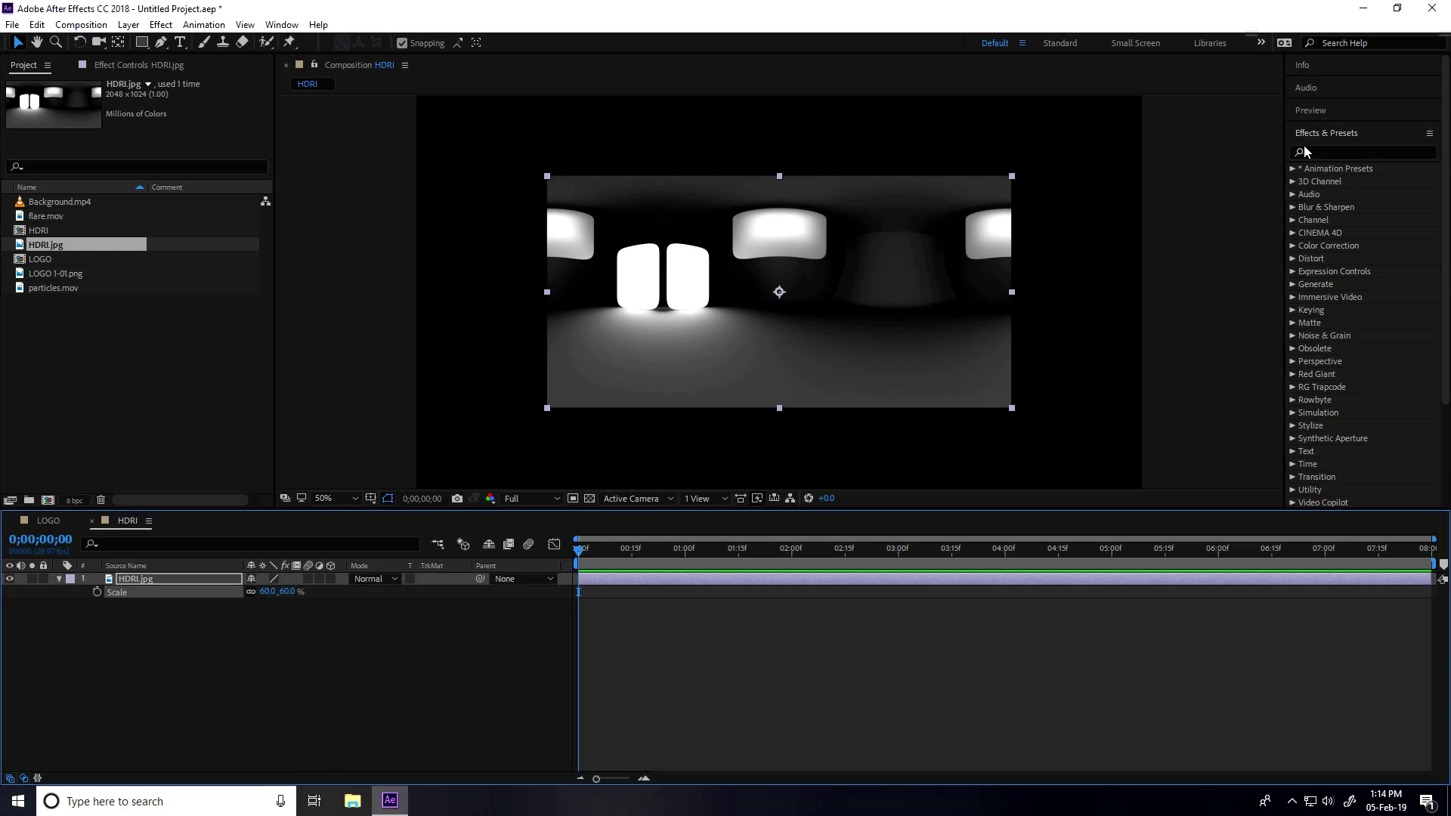
- Find the Motion Tile effect and apply it to the HDRI.jpg layer
{"action": "left_click", "coordinate": [1361, 150]}
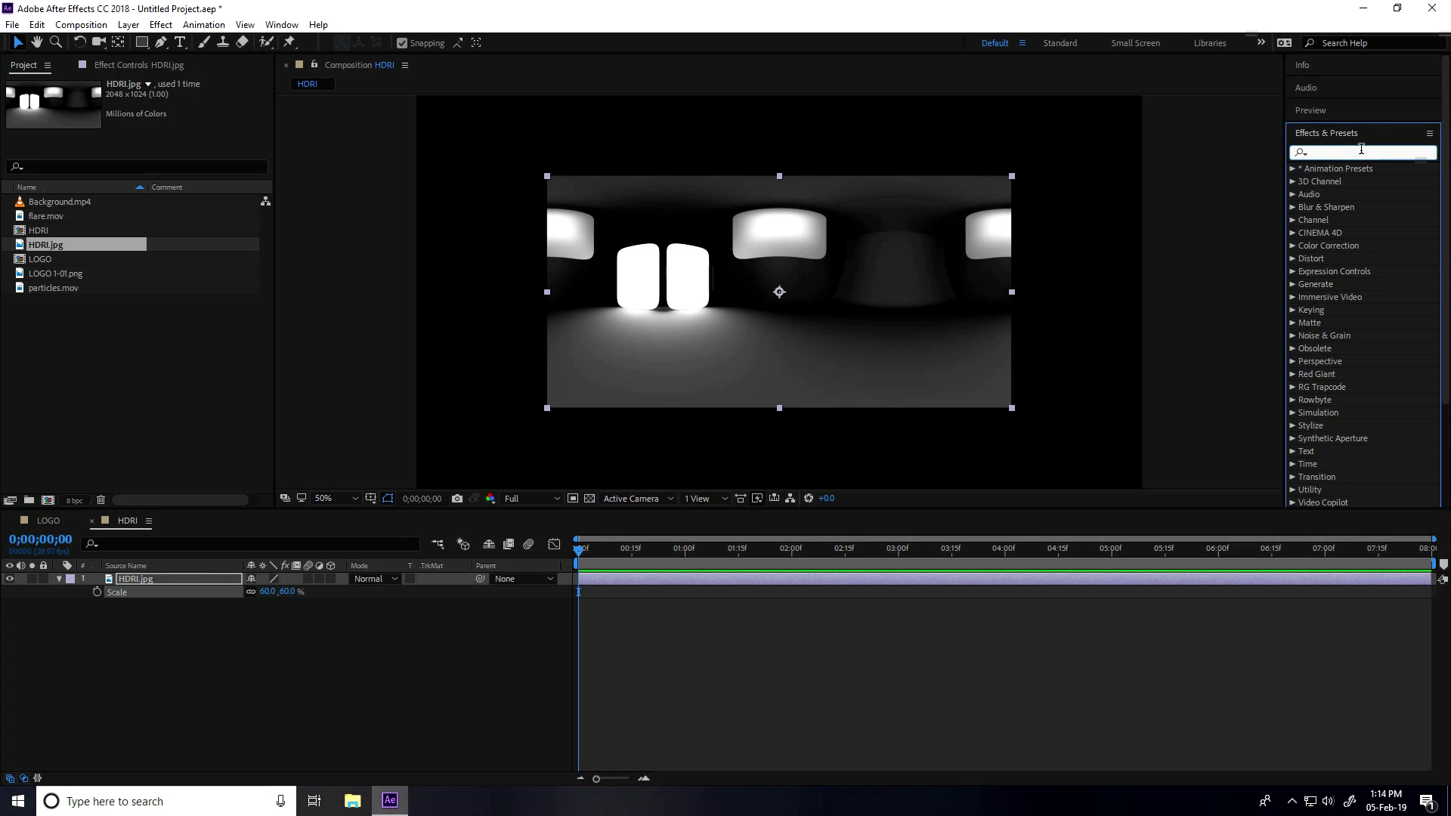
{"action": "type", "text": "m"}
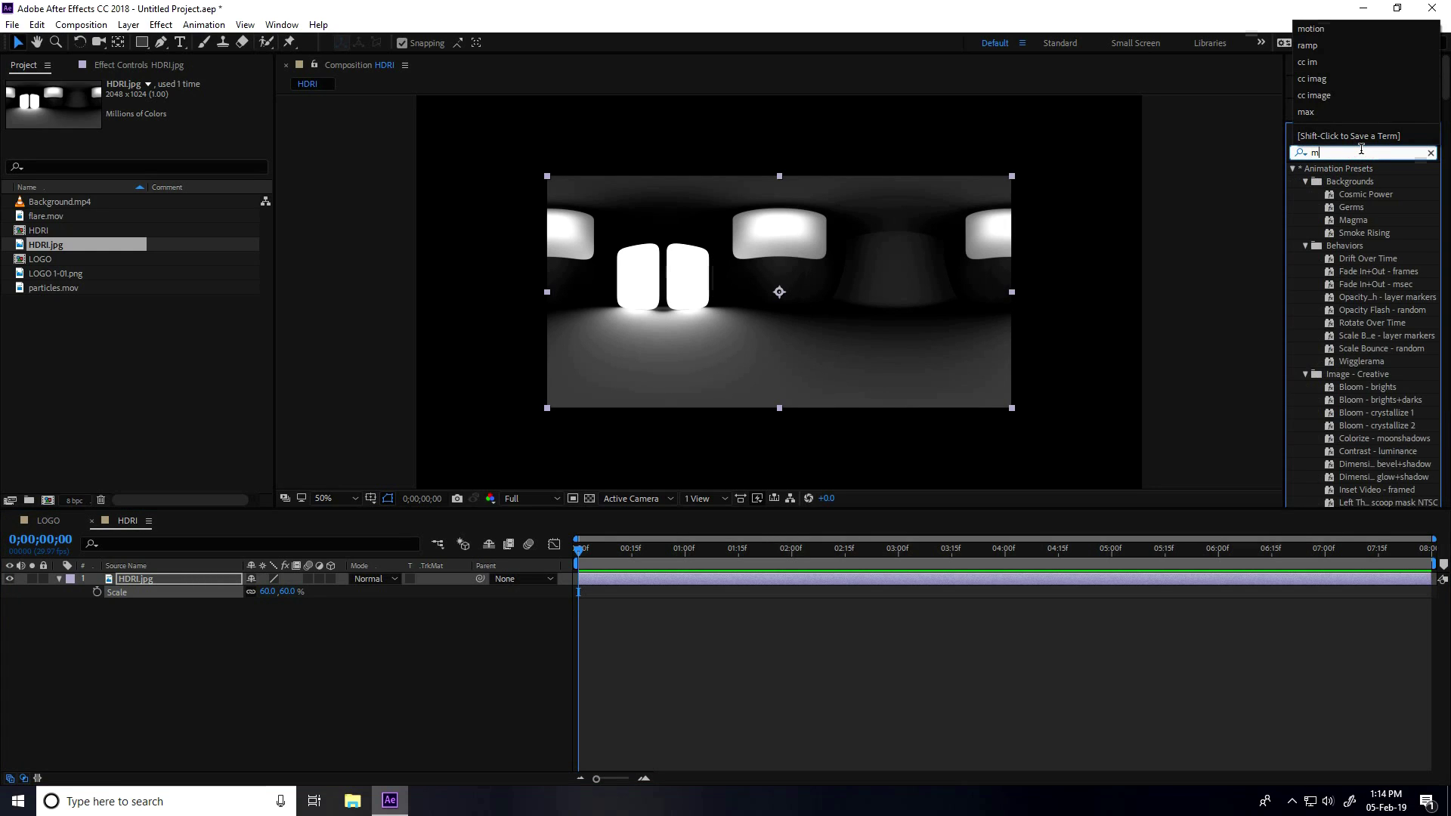
{"action": "type", "text": "otion"}
{"action": "left_click_drag", "start_coordinate": [1344, 246], "coordinate": [136, 583]}
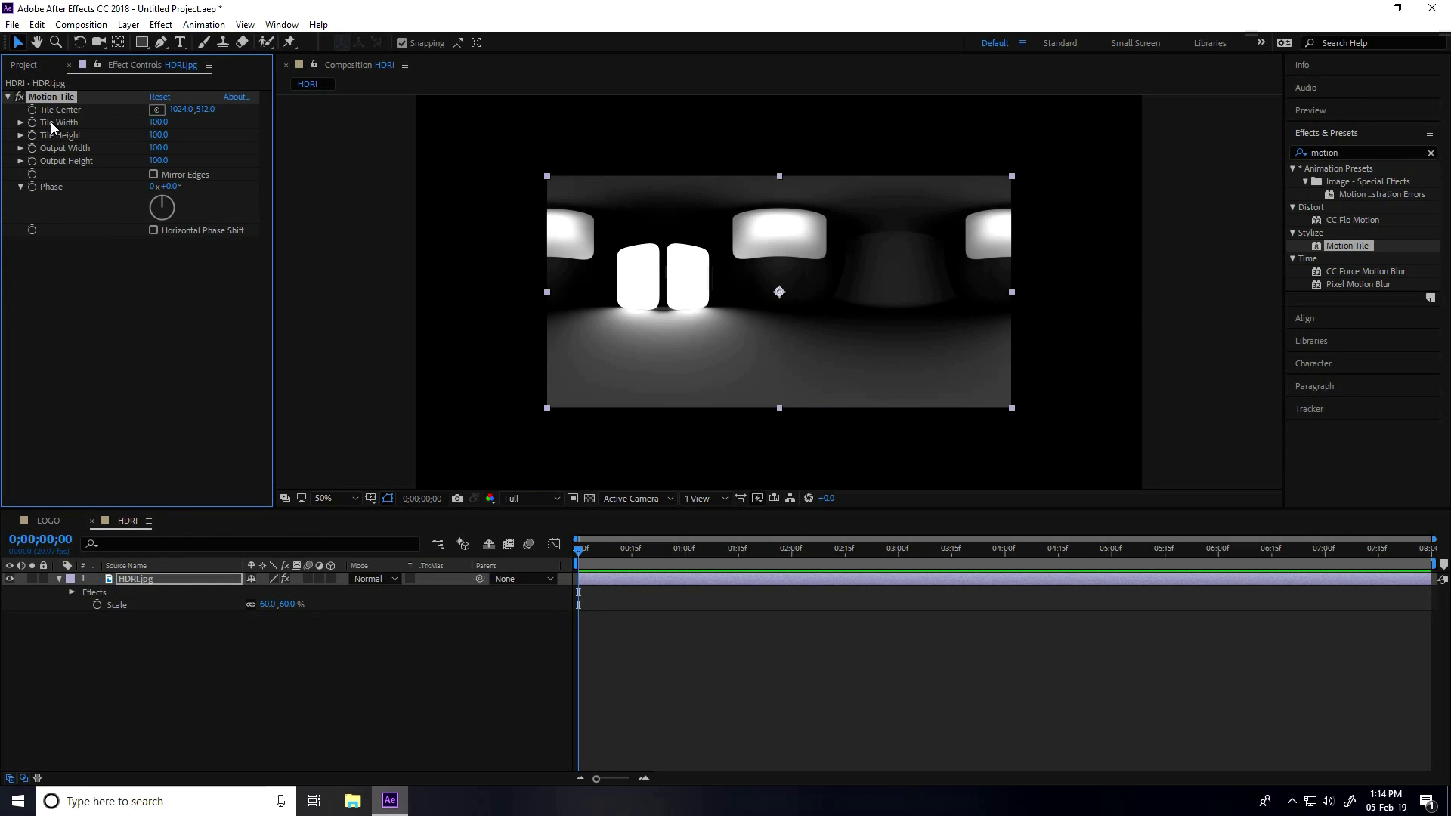
- Set Motion Tile's Tile Width to 90, Tile Height to 80, Output Width to 160 and Output Height to 300, with Mirror Edges enabled
{"action": "left_click", "coordinate": [151, 123]}
{"action": "type", "text": "90"}
{"action": "key", "text": "Tab"}
{"action": "type", "text": "80"}
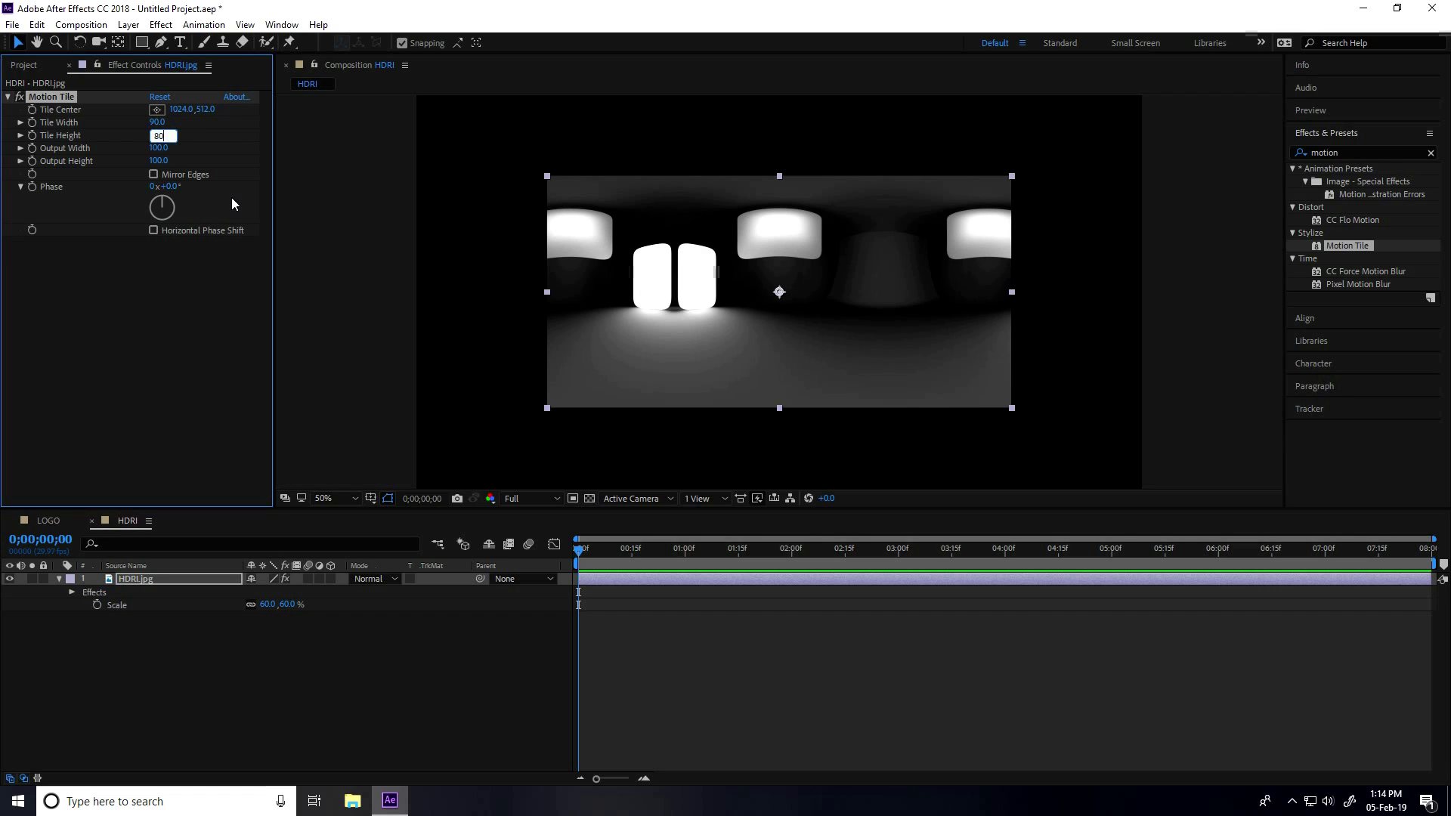
{"action": "key", "text": "Tab"}
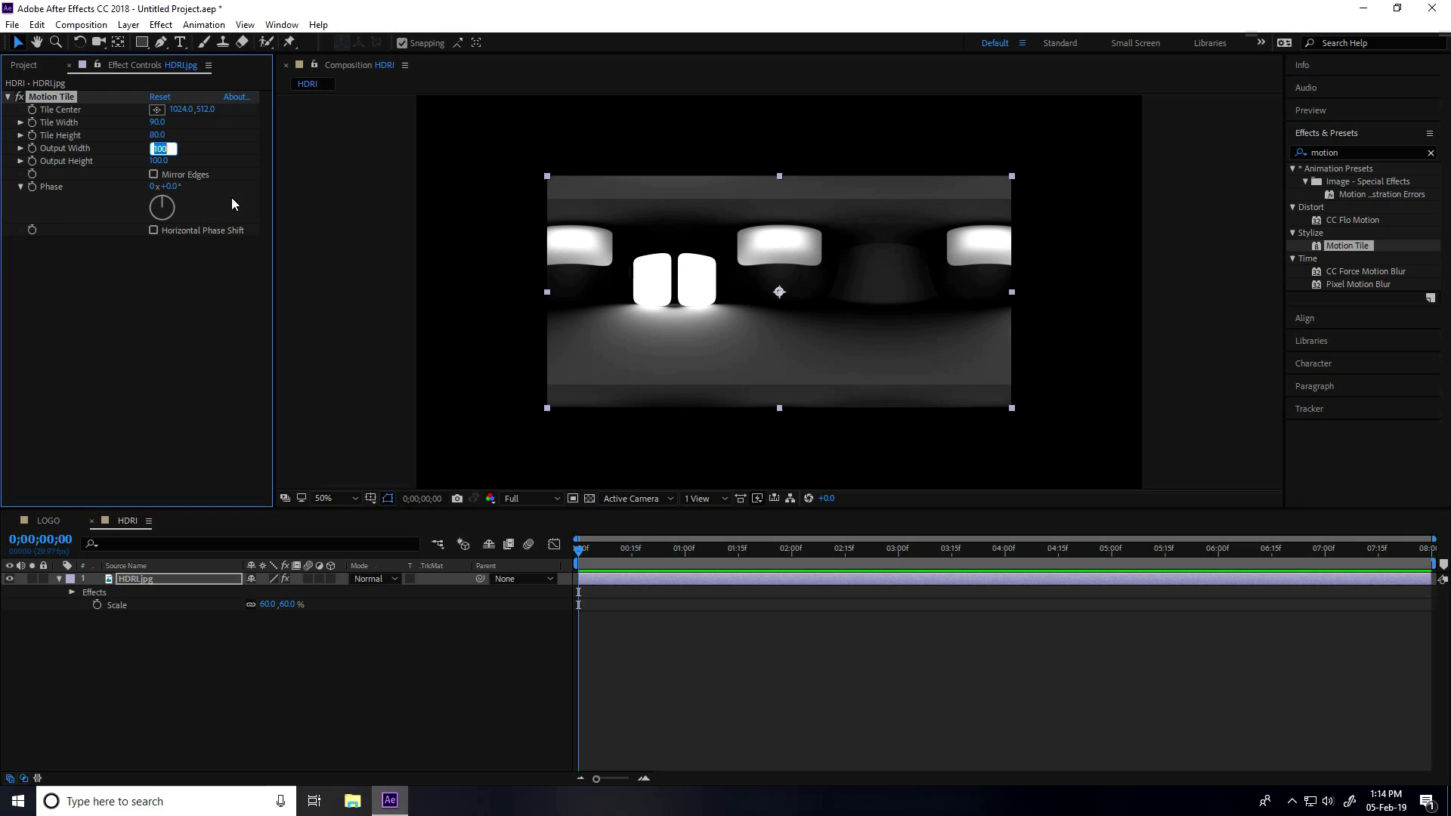
{"action": "type", "text": "160"}
{"action": "key", "text": "Tab"}
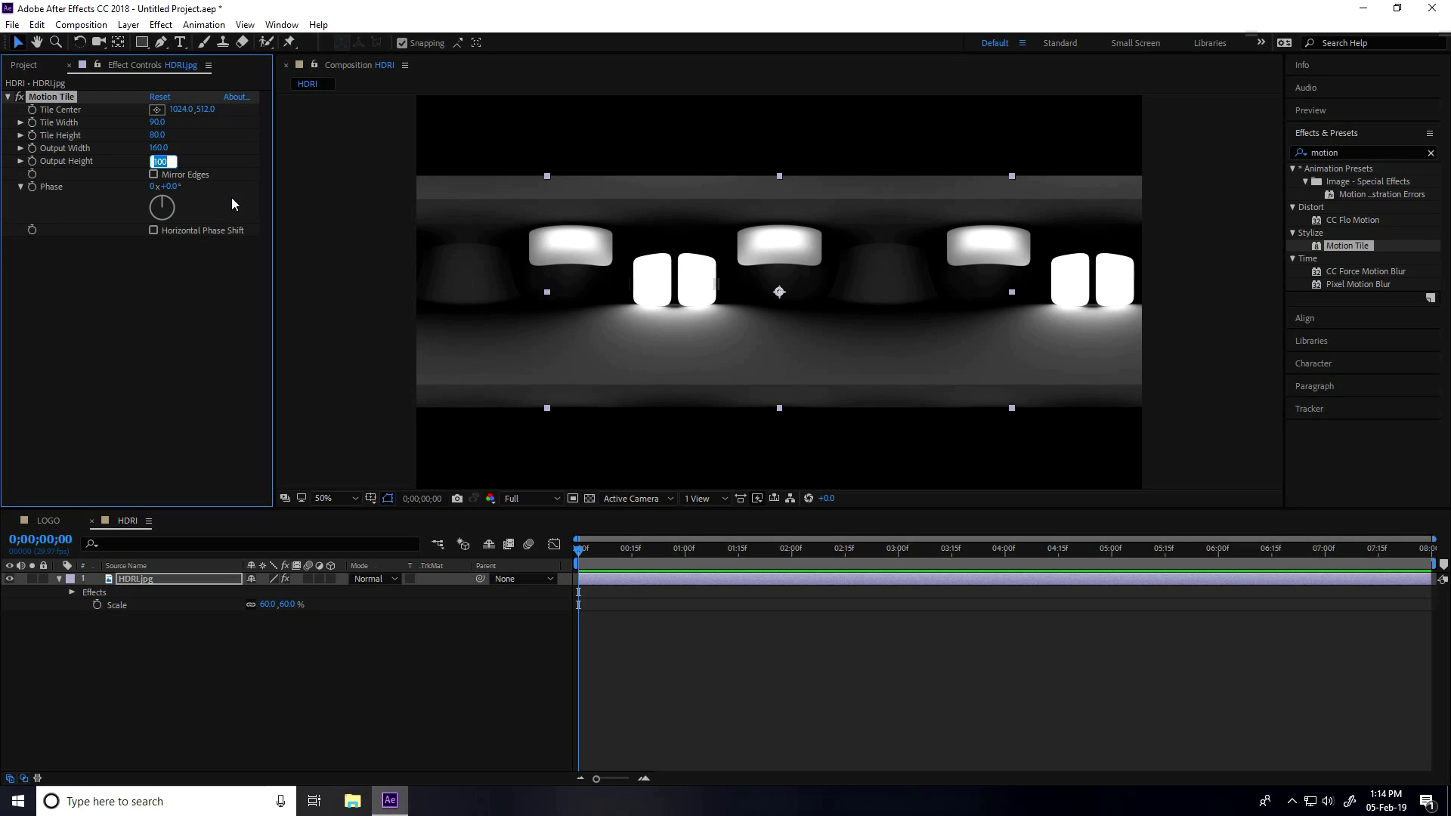
{"action": "type", "text": "300"}
{"action": "key", "text": "Return"}
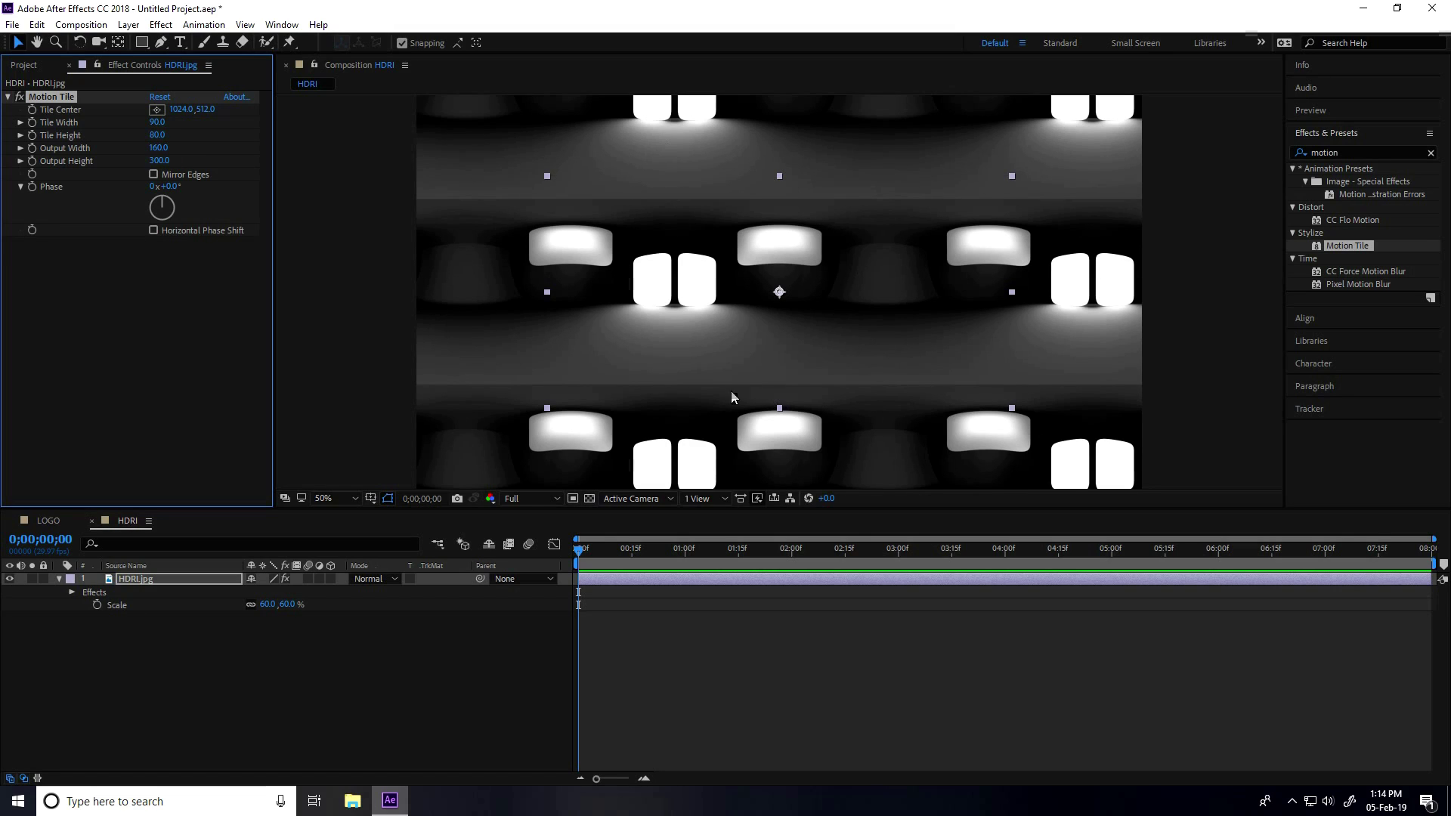
{"action": "left_click", "coordinate": [154, 175]}
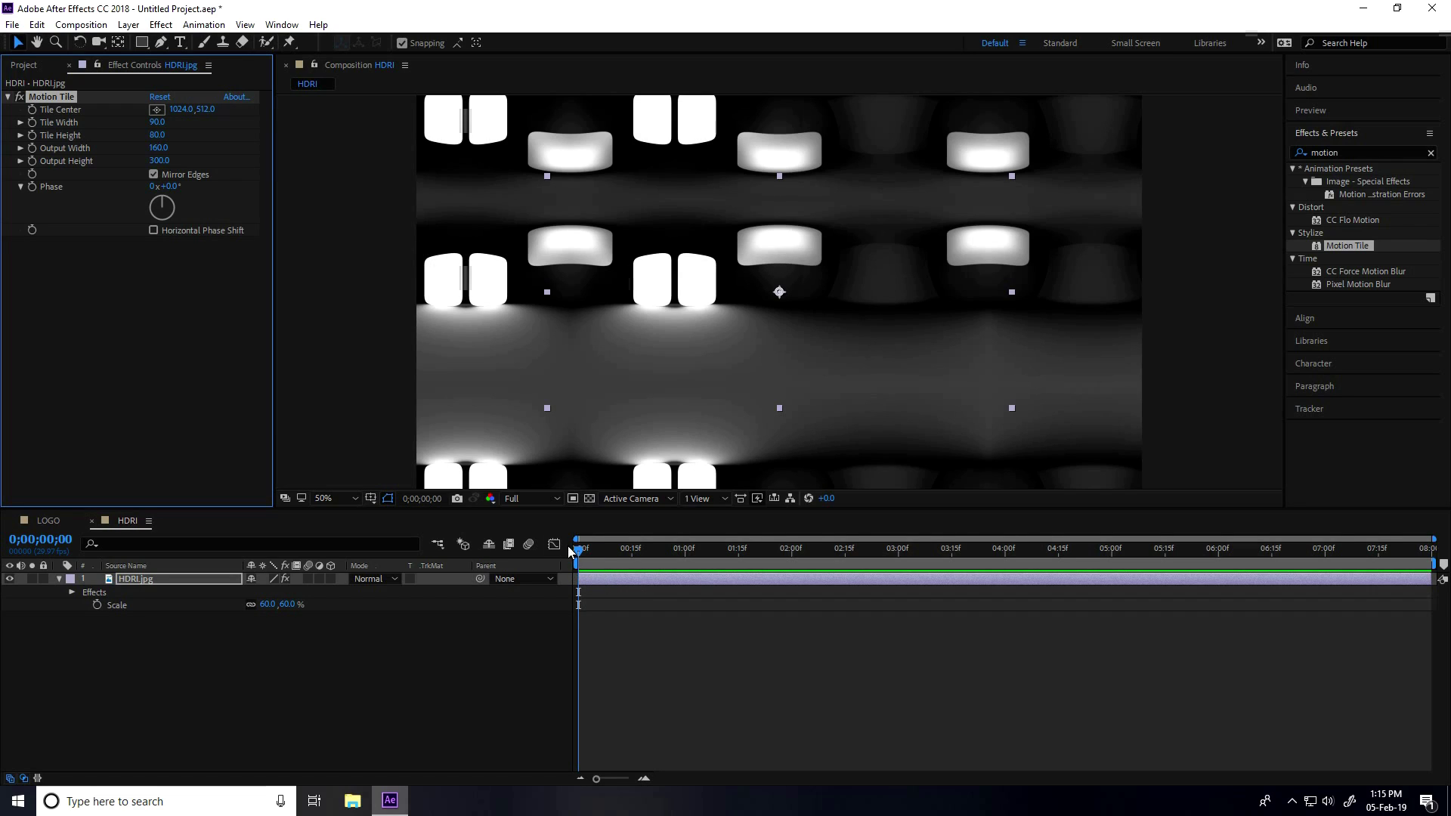
- Keyframe Motion Tile's Tile Center from the first frame to 4102, 512 at 0;00;07;29, and preview the reflection movement
{"action": "left_click", "coordinate": [32, 109]}
{"action": "left_click_drag", "start_coordinate": [580, 549], "coordinate": [1424, 549]}
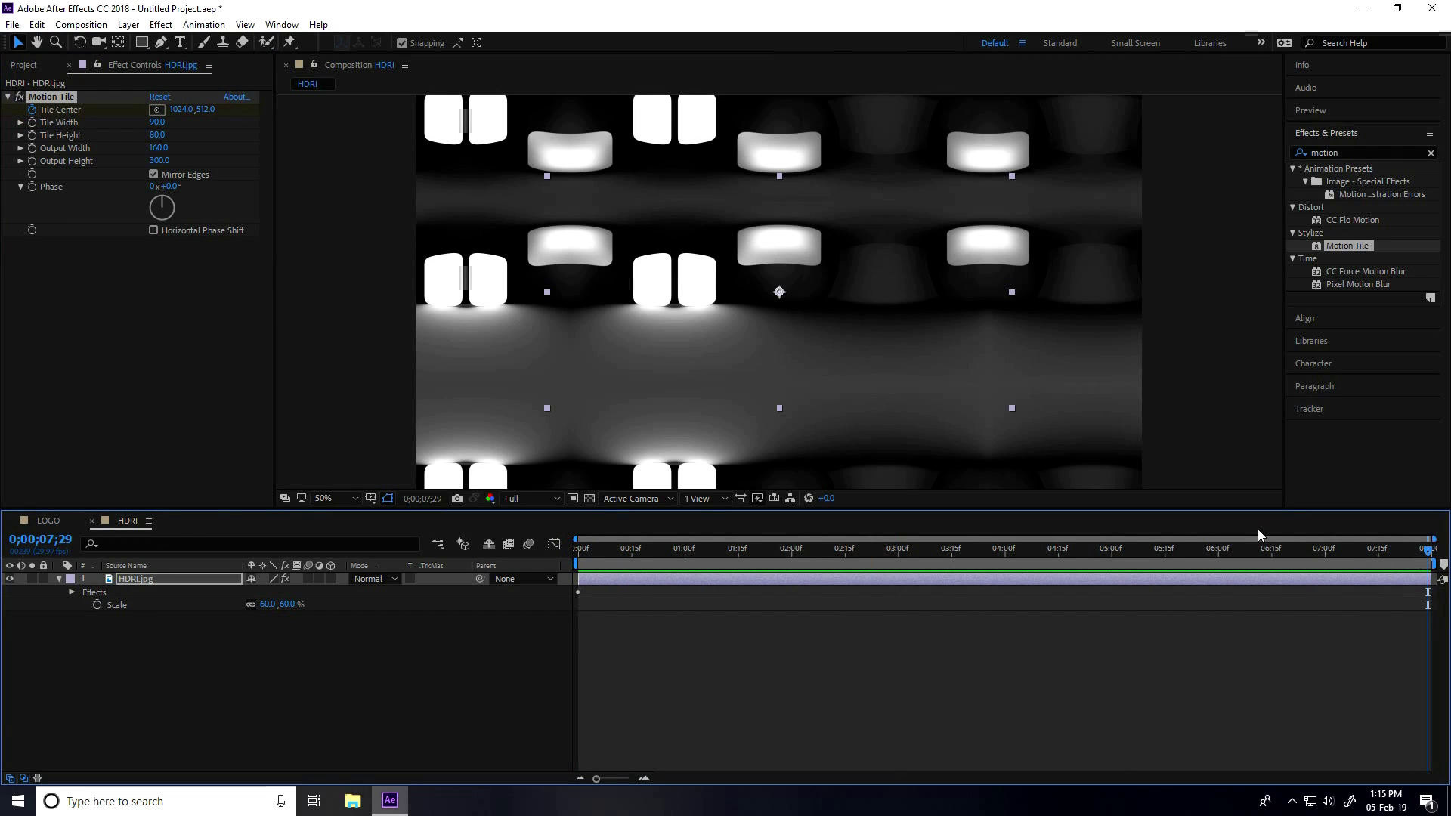
{"action": "left_click_drag", "start_coordinate": [175, 110], "coordinate": [374, 119]}
{"action": "left_click_drag", "start_coordinate": [175, 112], "coordinate": [333, 117]}
{"action": "left_click_drag", "start_coordinate": [182, 113], "coordinate": [270, 116]}
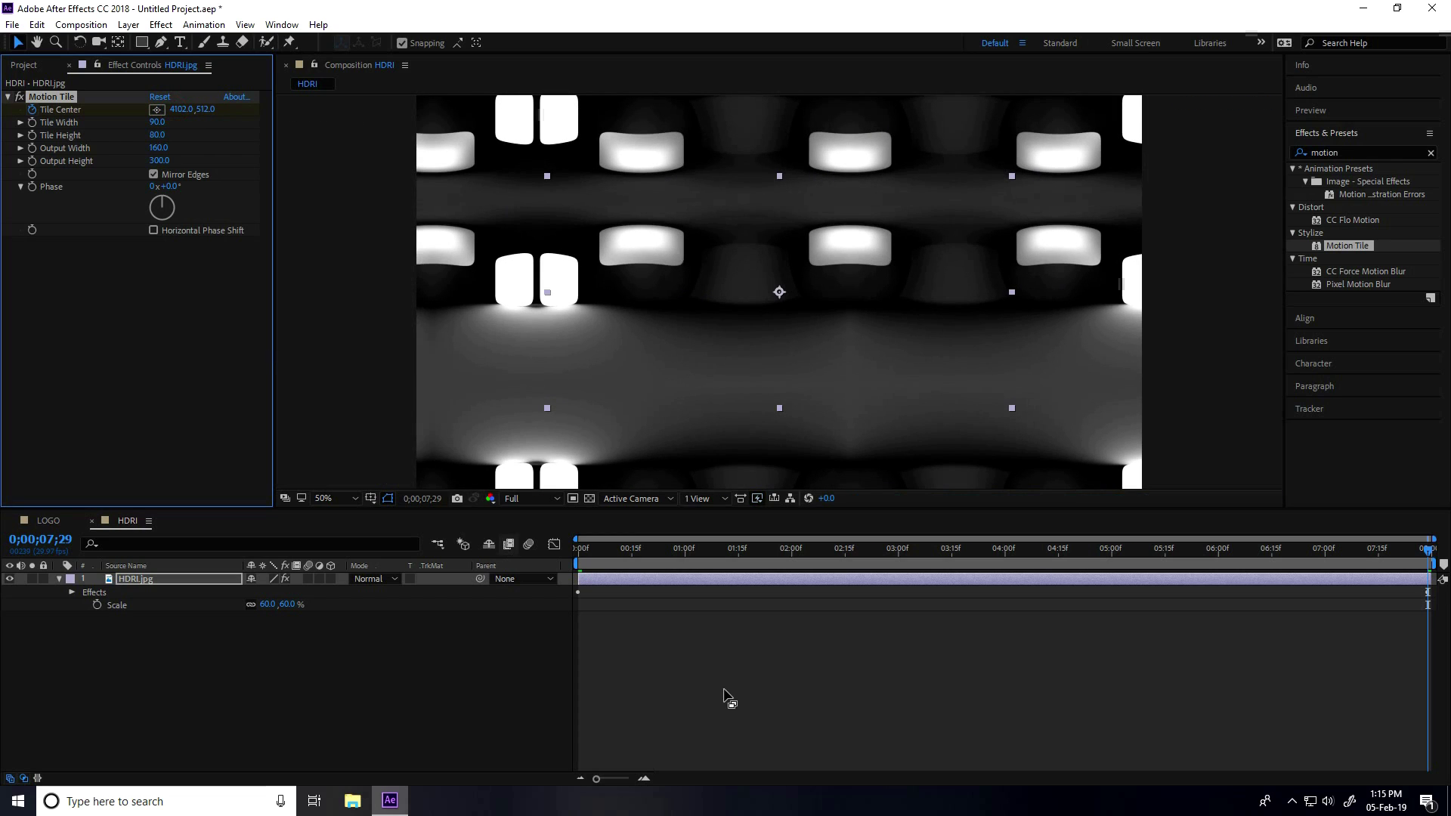
{"action": "key", "text": "space"}
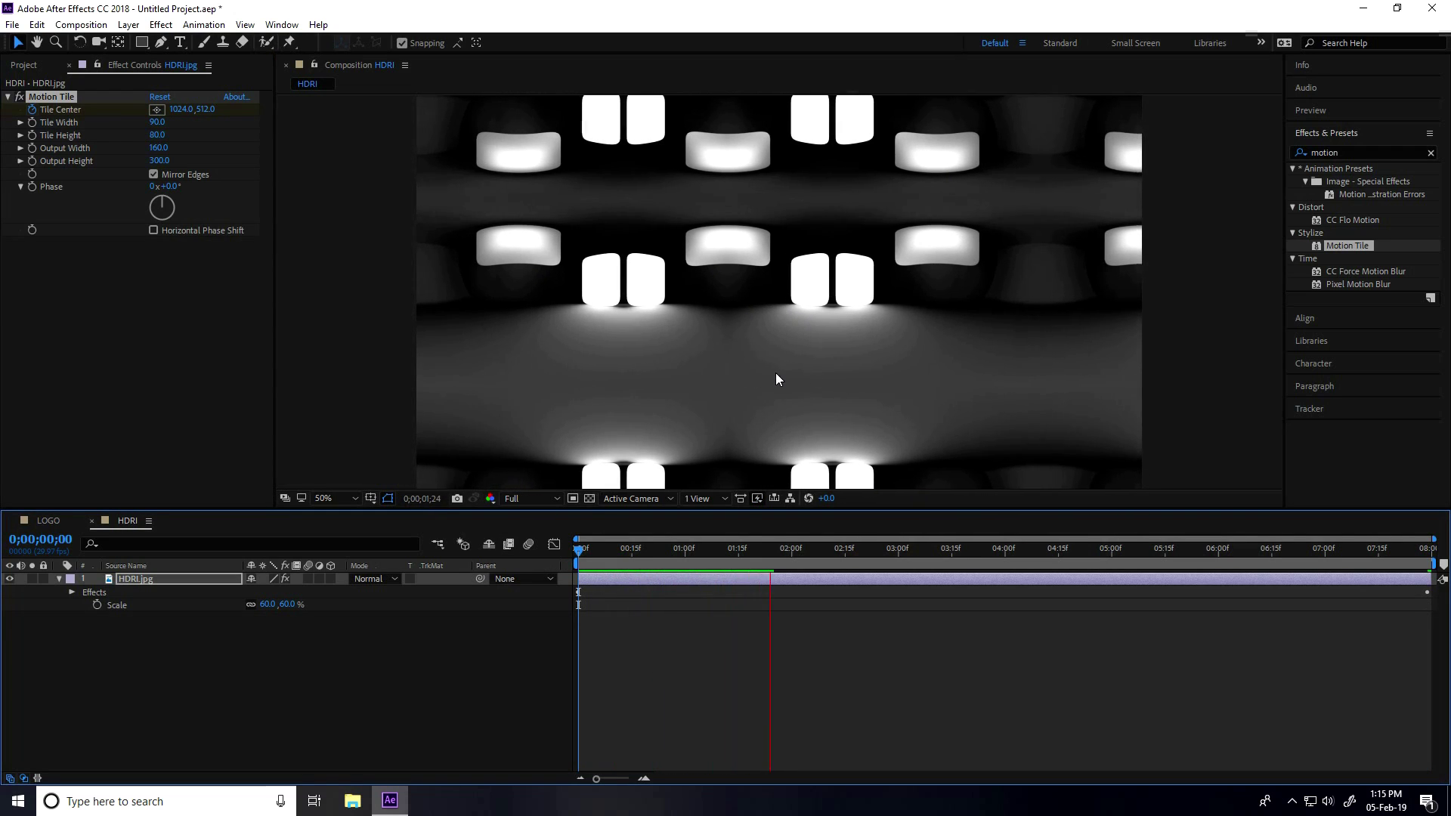
{"action": "left_click", "coordinate": [811, 550]}
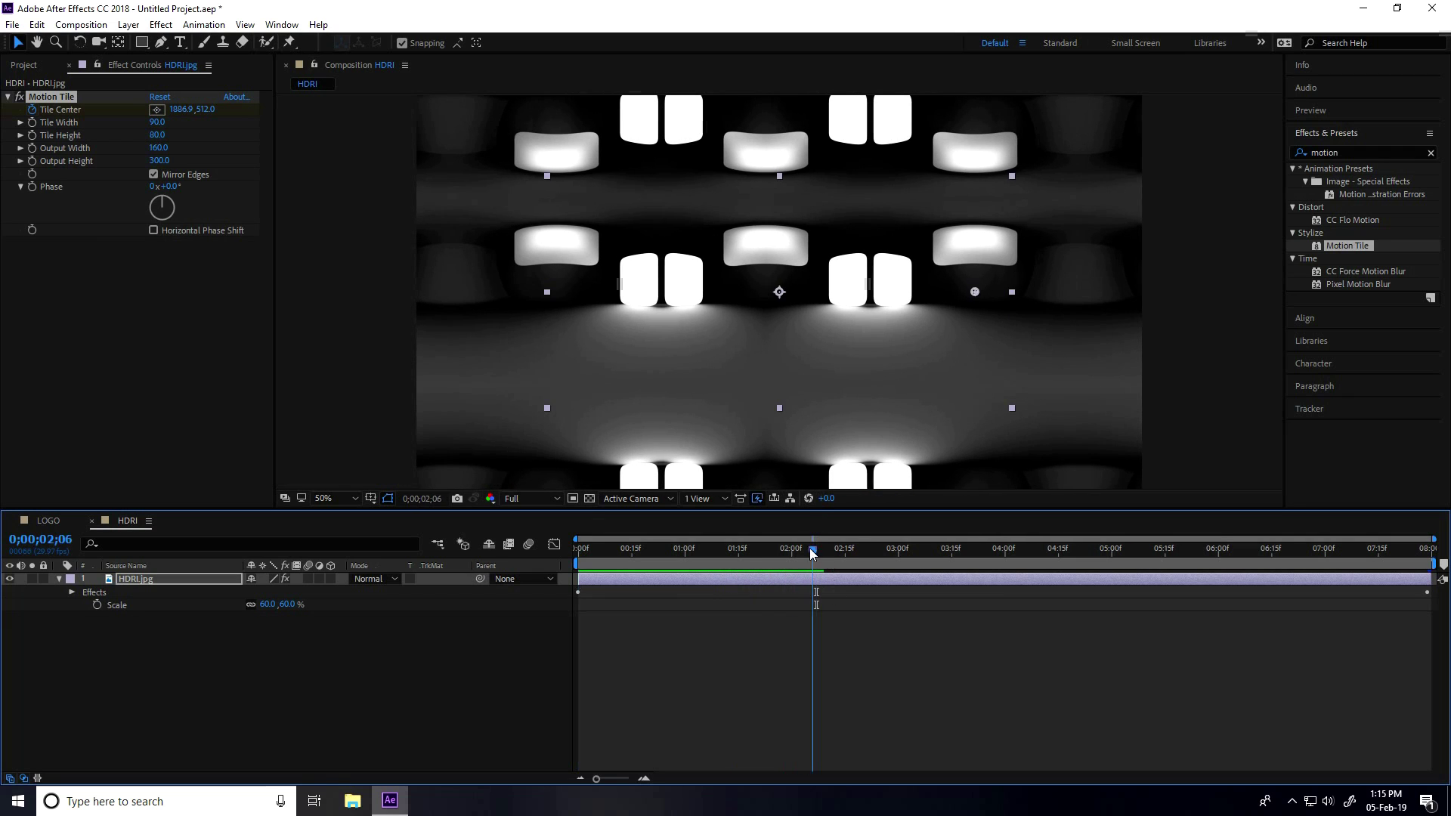
{"action": "key", "text": "Home"}
{"action": "key", "text": "space"}
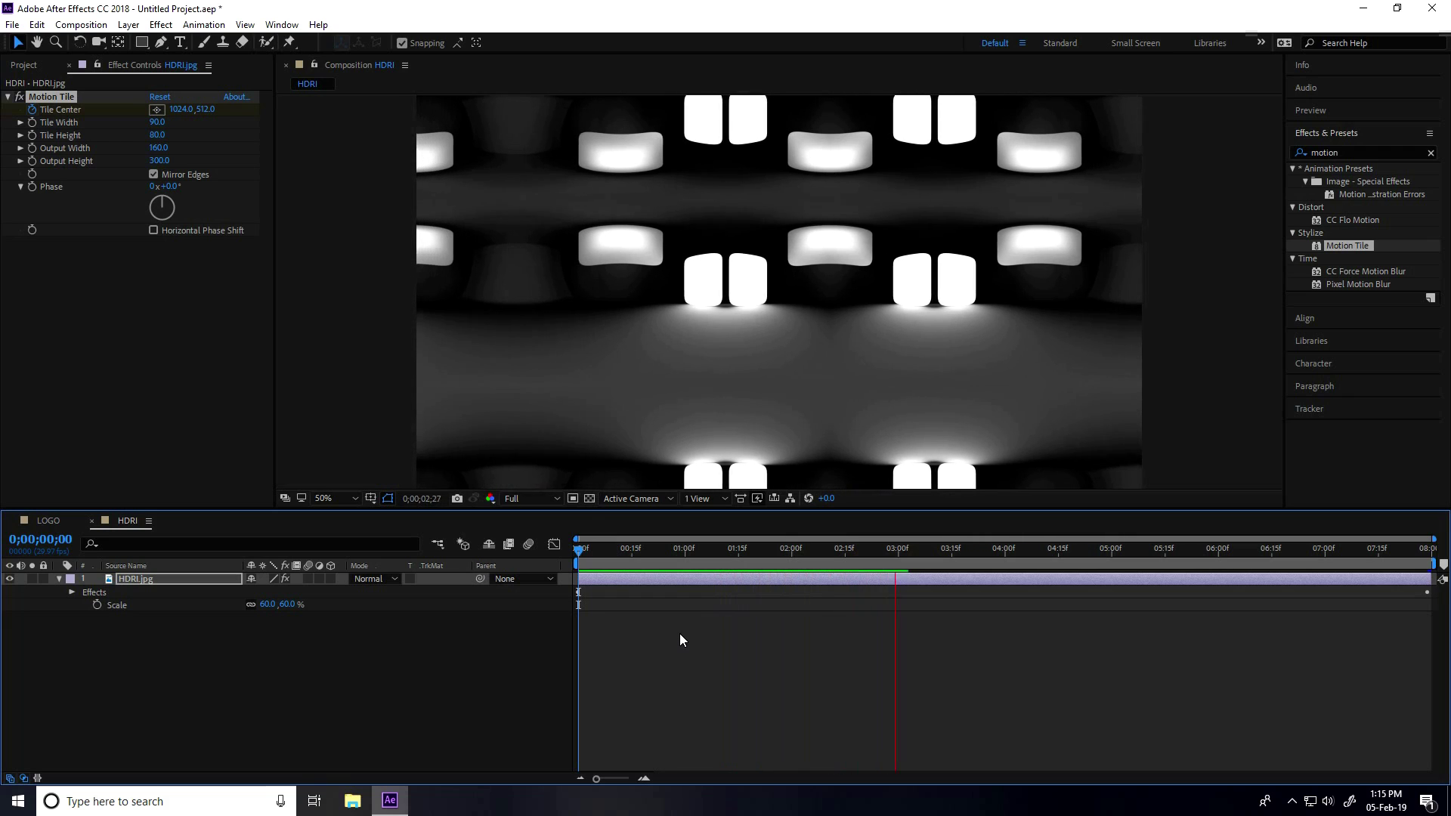
{"action": "key", "text": "space"}
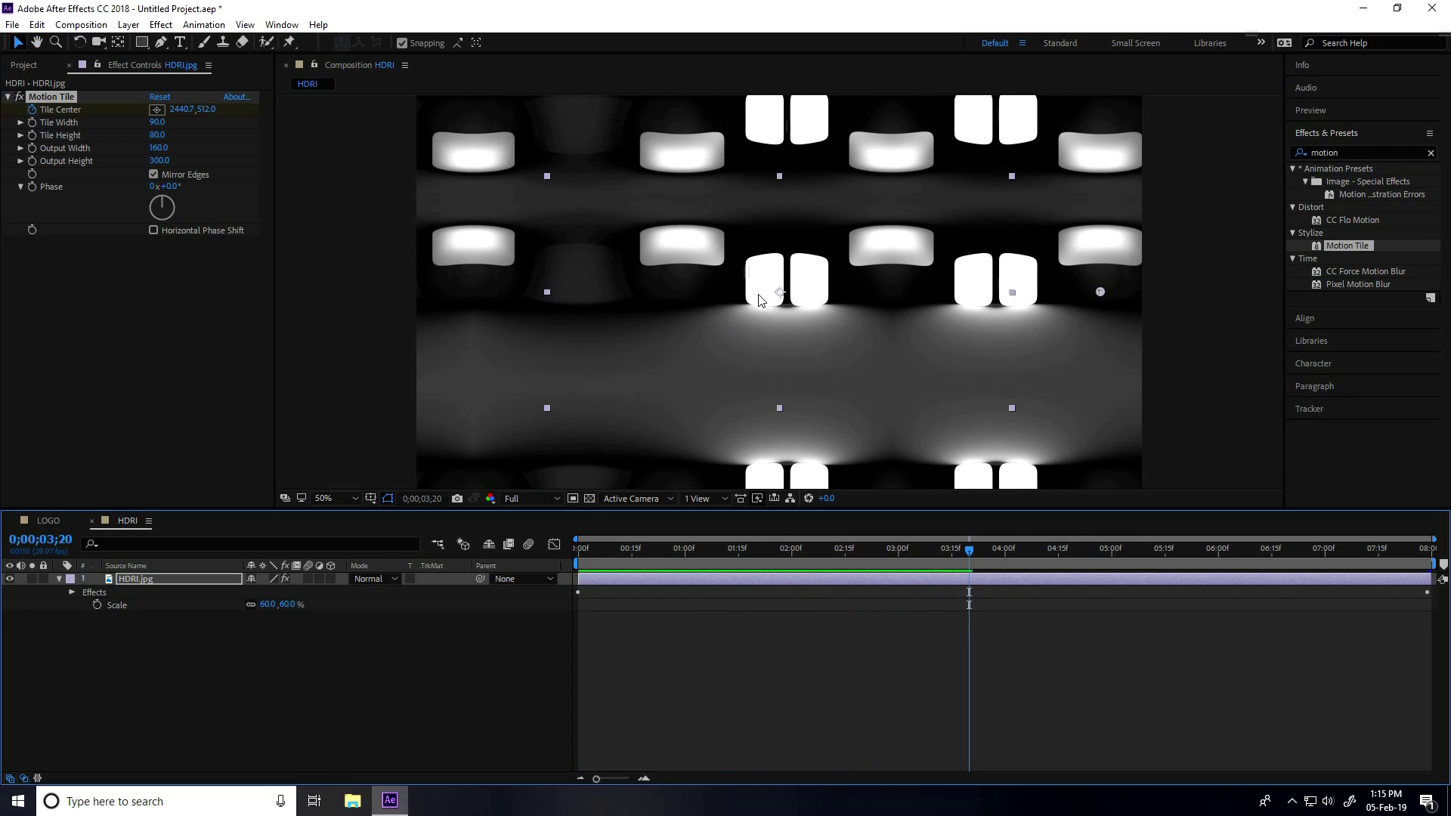
- Apply the Curves effect to the HDRI.jpg layer and raise the midtones of its RGB curve to brighten the image
{"action": "double_click", "coordinate": [1355, 153]}
{"action": "type", "text": "cur"}
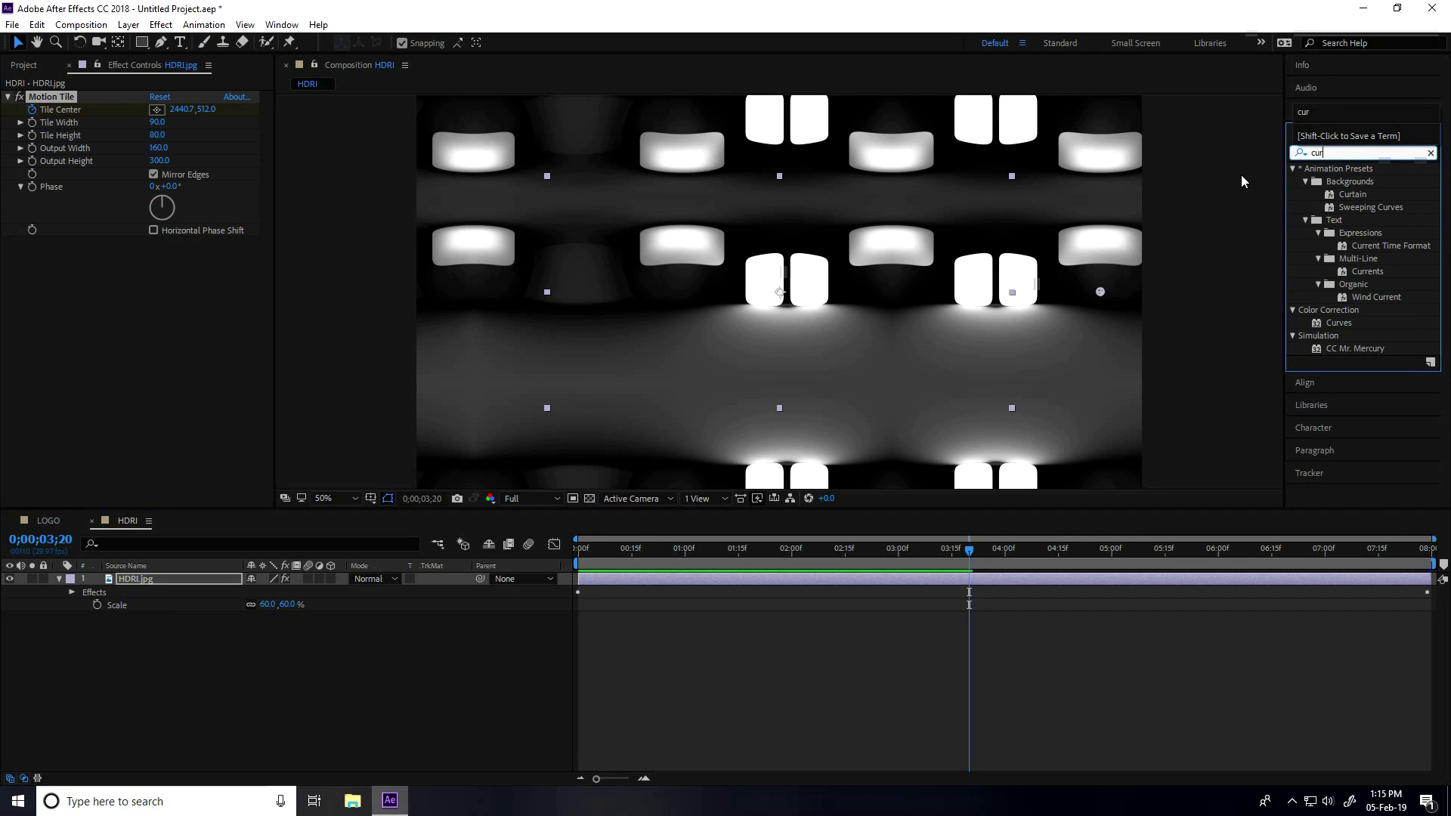
{"action": "scroll", "coordinate": [1239, 177], "scroll_direction": "down", "scroll_amount": 2}
{"action": "left_click_drag", "start_coordinate": [1329, 321], "coordinate": [160, 584]}
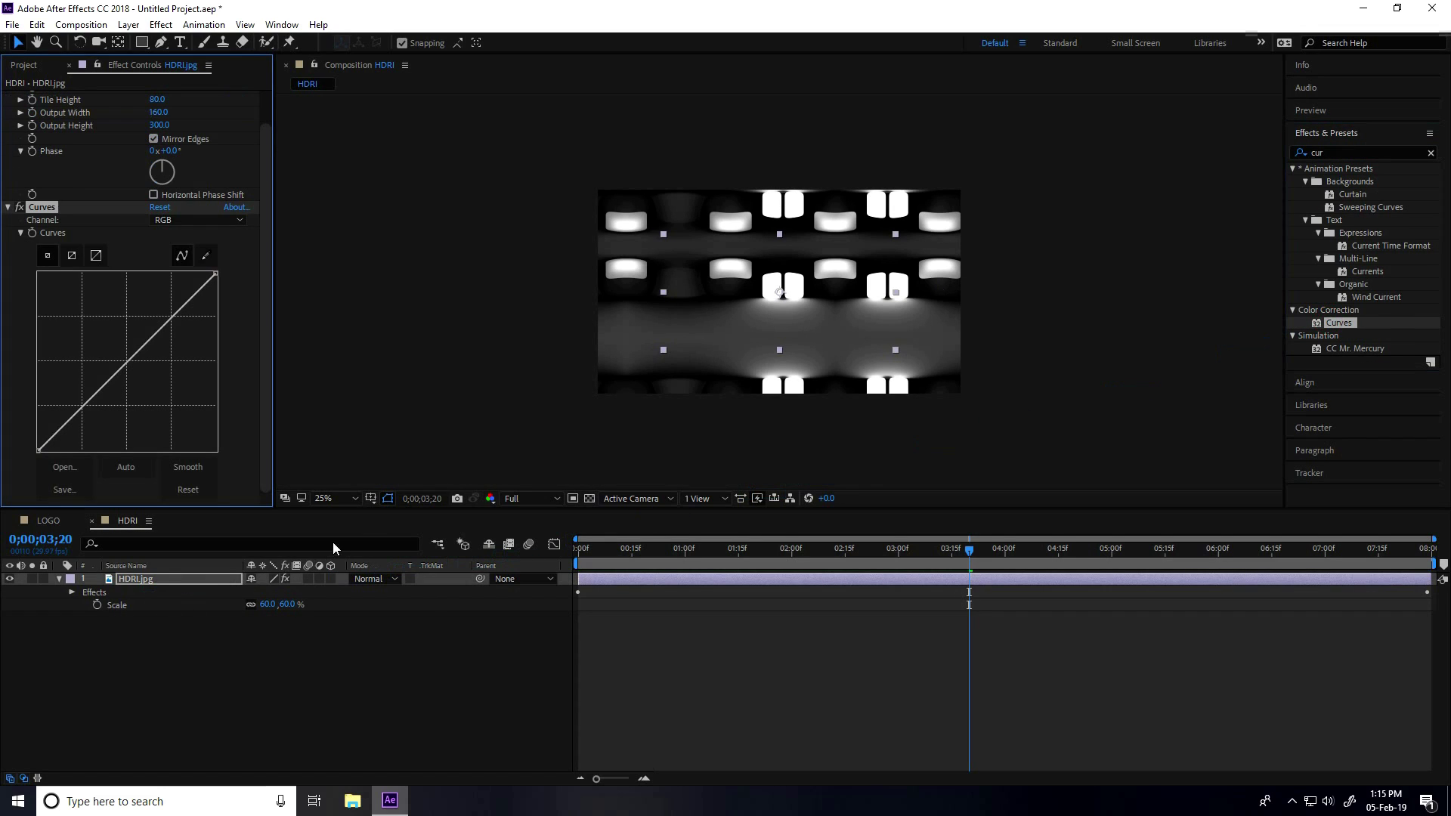
{"action": "left_click", "coordinate": [353, 498]}
{"action": "left_click", "coordinate": [364, 533]}
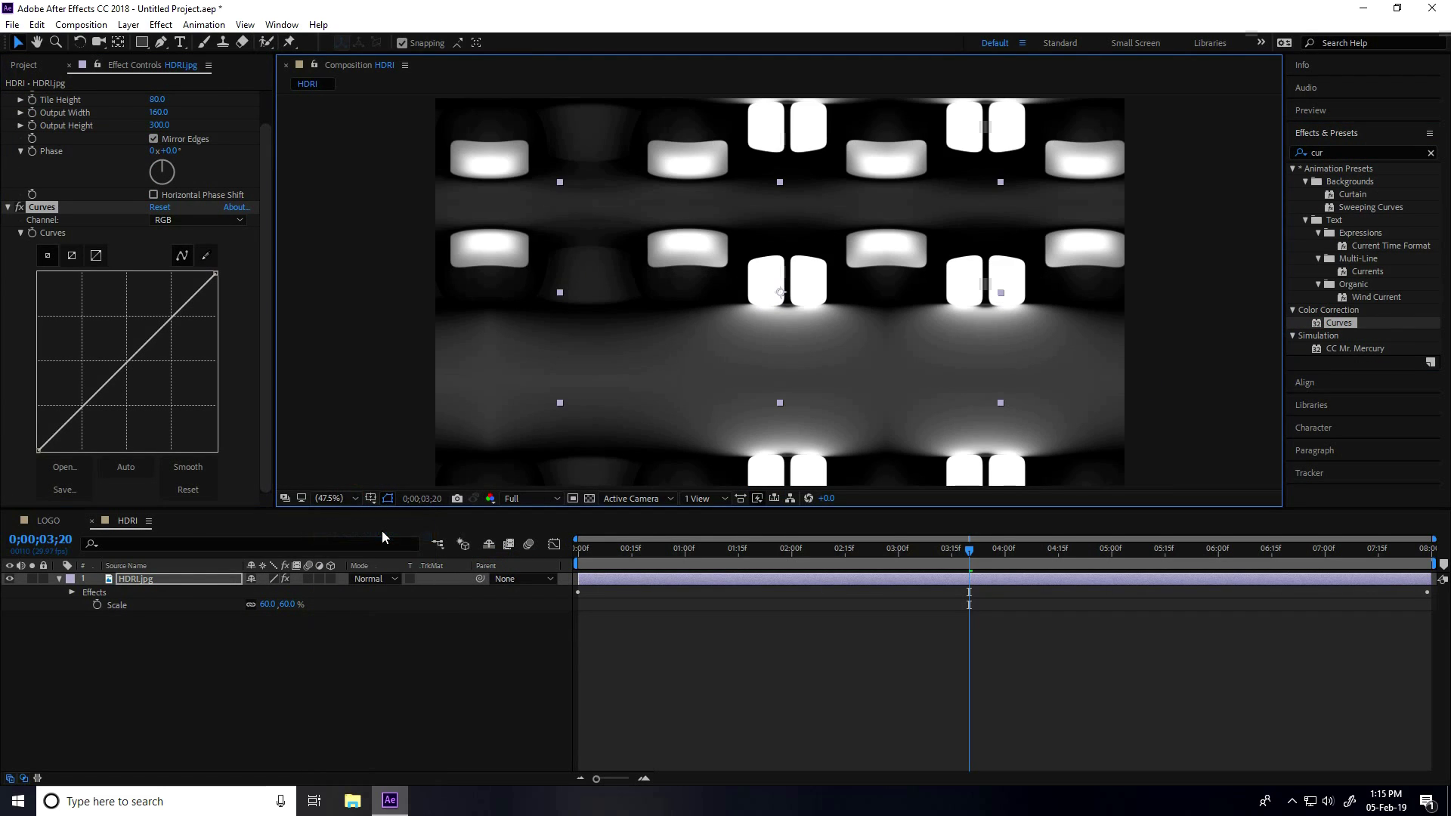
{"action": "left_click_drag", "start_coordinate": [127, 364], "coordinate": [105, 343]}
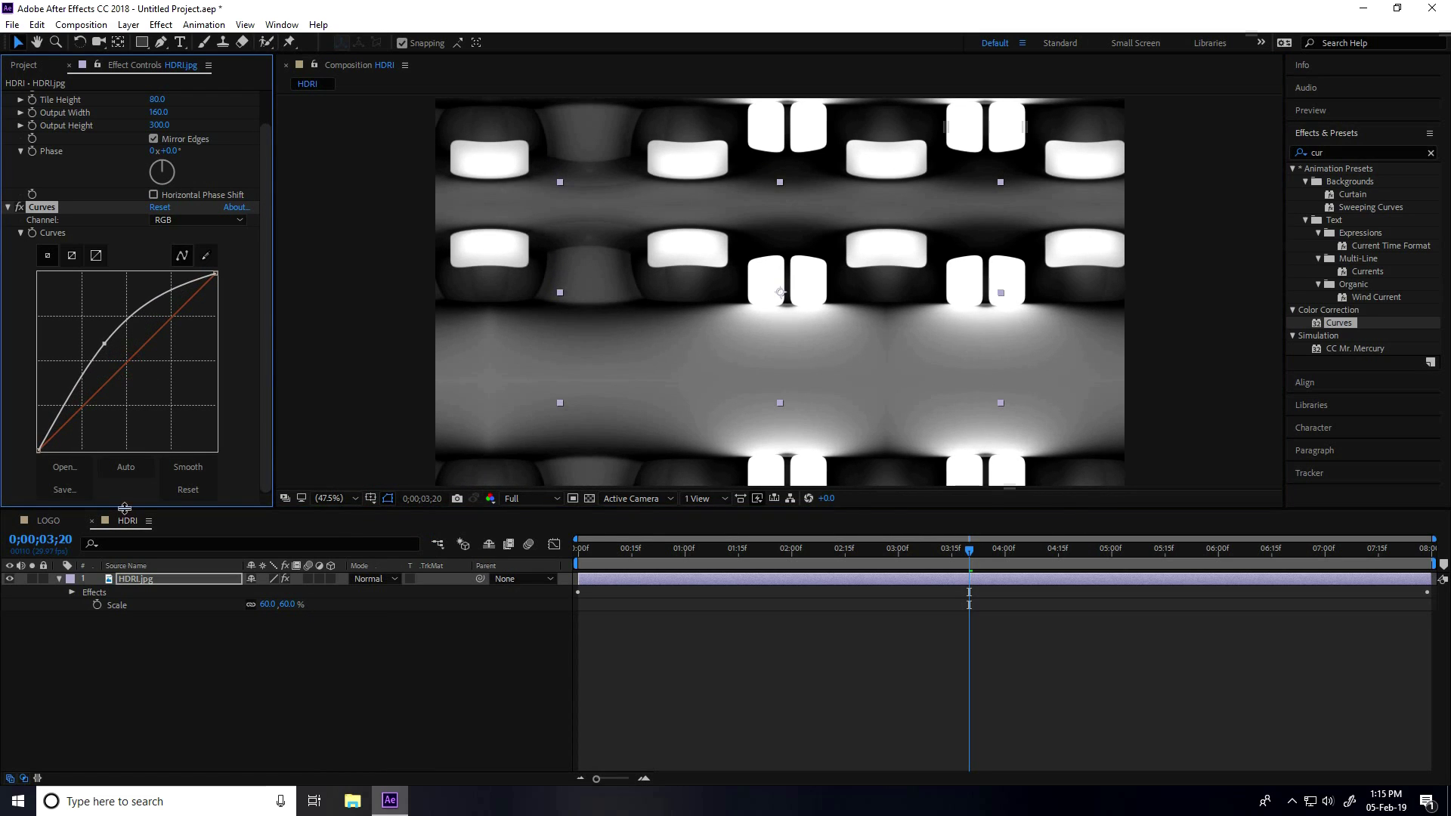
- Compare the HDRI.jpg layer with and without Curves, and collapse its Curves and Motion Tile settings
{"action": "left_click", "coordinate": [19, 207]}
{"action": "left_click", "coordinate": [19, 207]}
{"action": "left_click", "coordinate": [18, 208]}
{"action": "left_click", "coordinate": [19, 207]}
{"action": "left_click", "coordinate": [7, 208]}
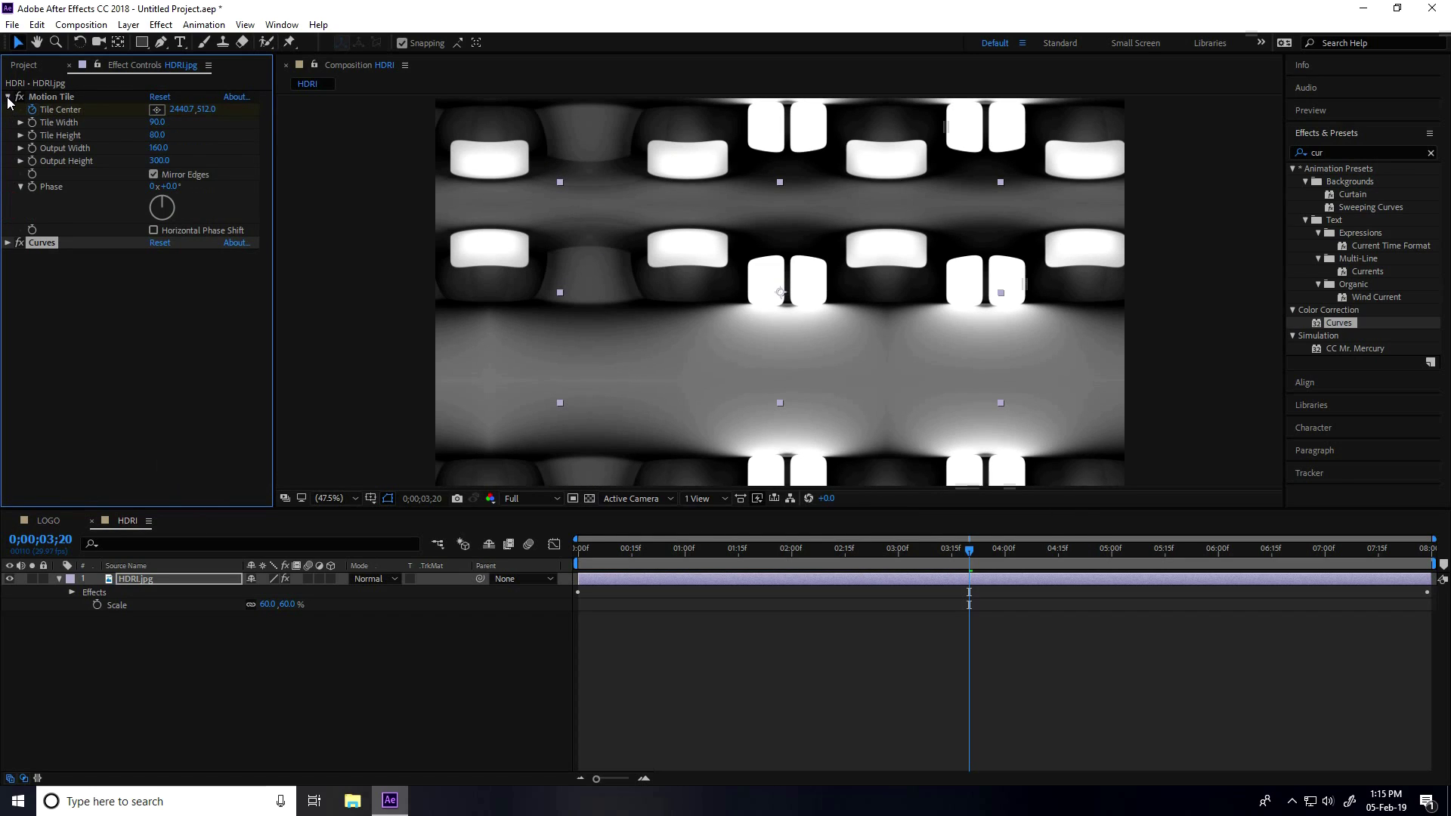
{"action": "left_click", "coordinate": [7, 97]}
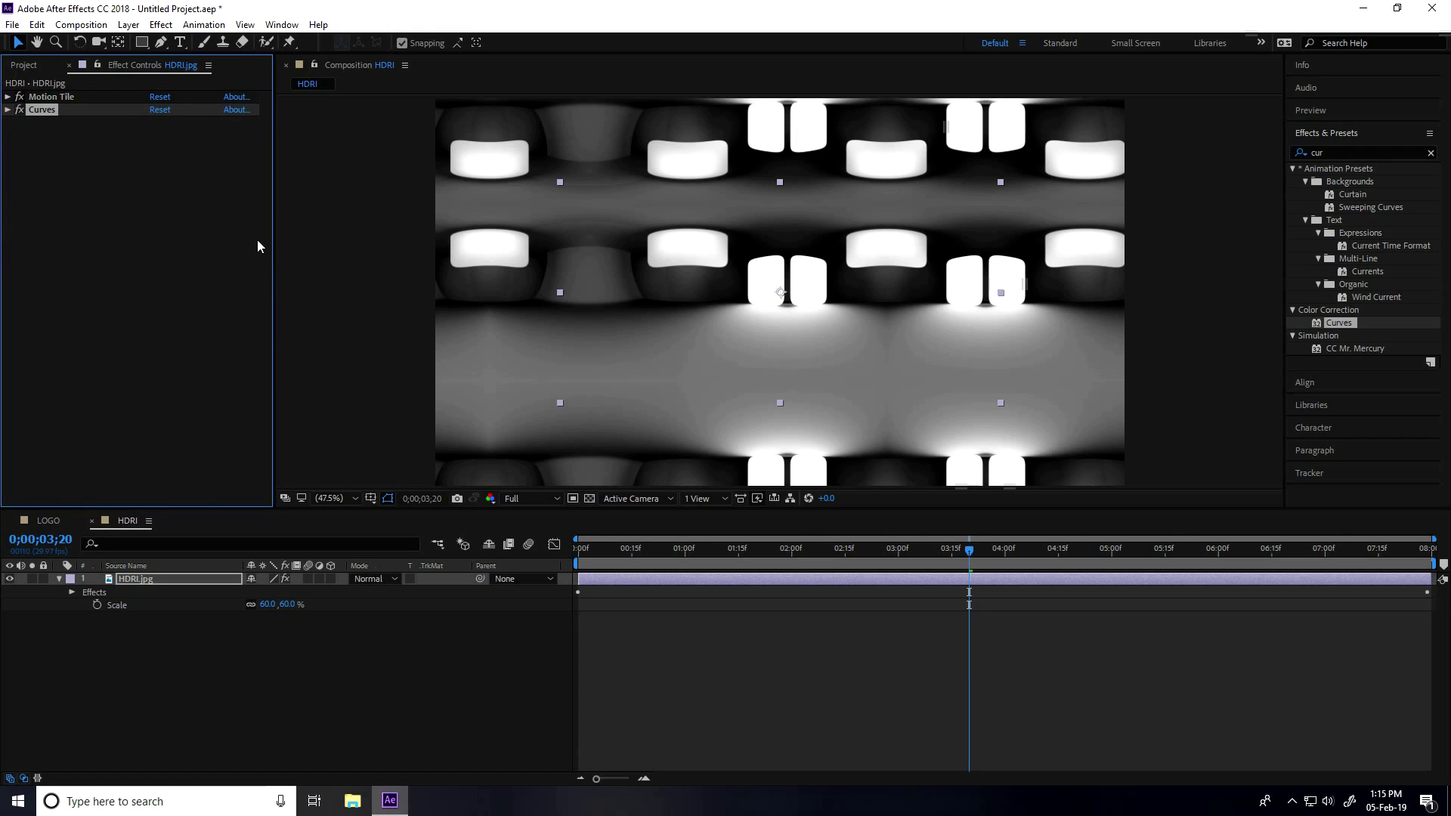
- Create a new 1920 x 1080, 8-second composition named HDRI Reflaction
{"action": "left_click", "coordinate": [80, 25]}
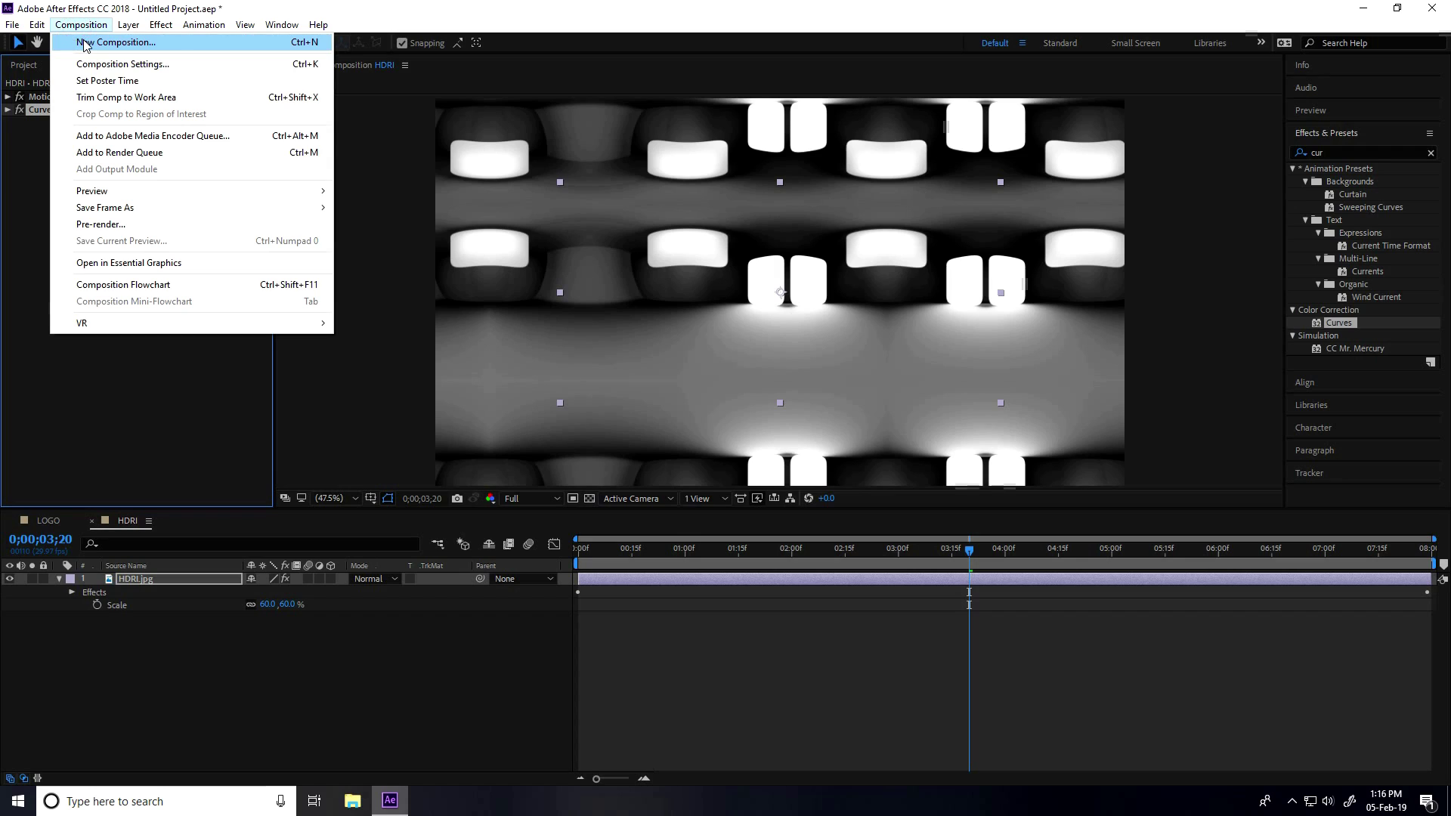
{"action": "left_click", "coordinate": [116, 42]}
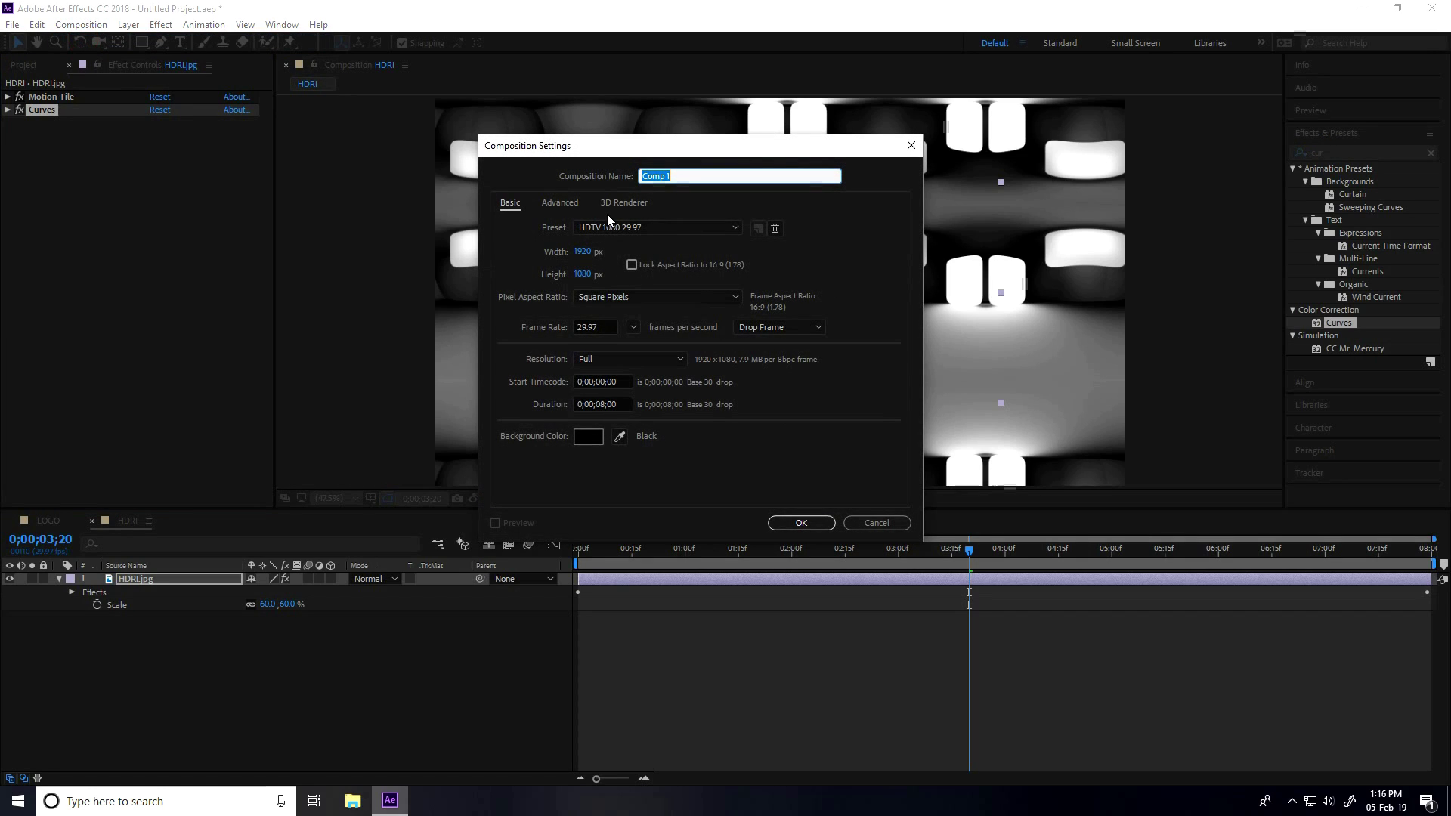
{"action": "type", "text": "HDRI Reflaction"}
{"action": "left_click", "coordinate": [800, 522]}
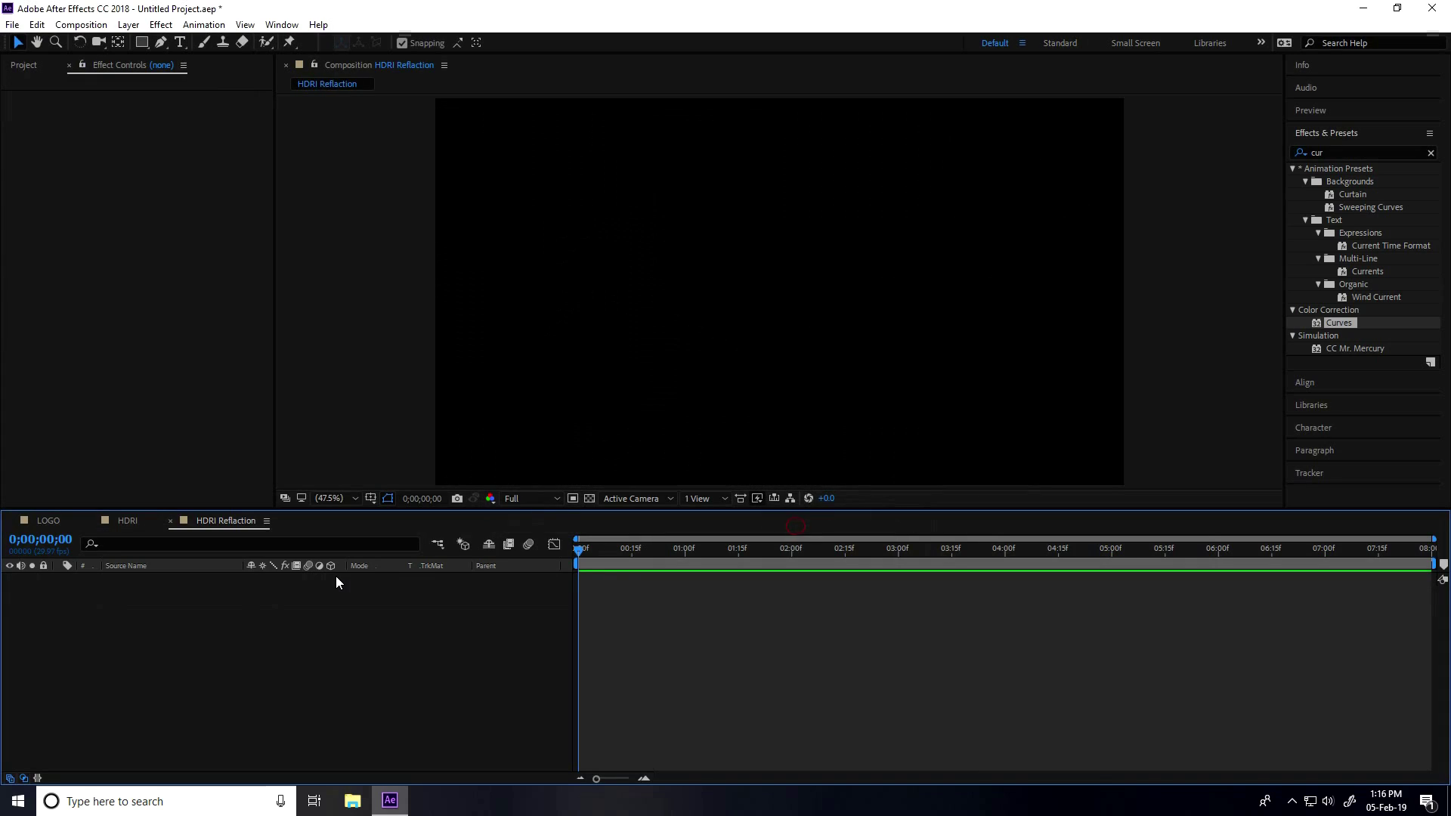
- Add the LOGO composition with the HDRI composition below it, and set HDRI's track matte to Alpha from LOGO
{"action": "left_click", "coordinate": [21, 65]}
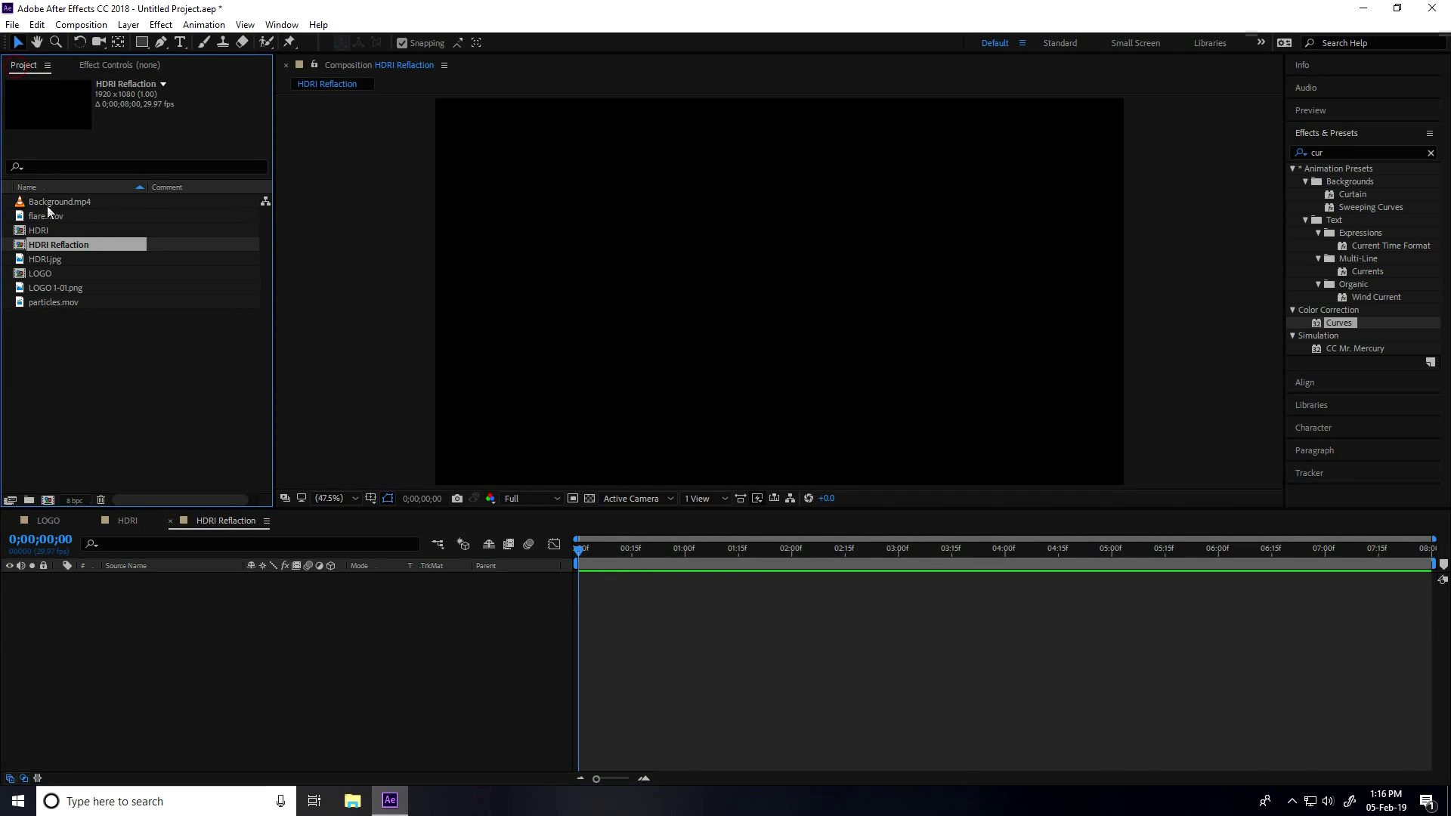
{"action": "left_click_drag", "start_coordinate": [42, 273], "coordinate": [133, 624]}
{"action": "left_click_drag", "start_coordinate": [38, 236], "coordinate": [133, 635]}
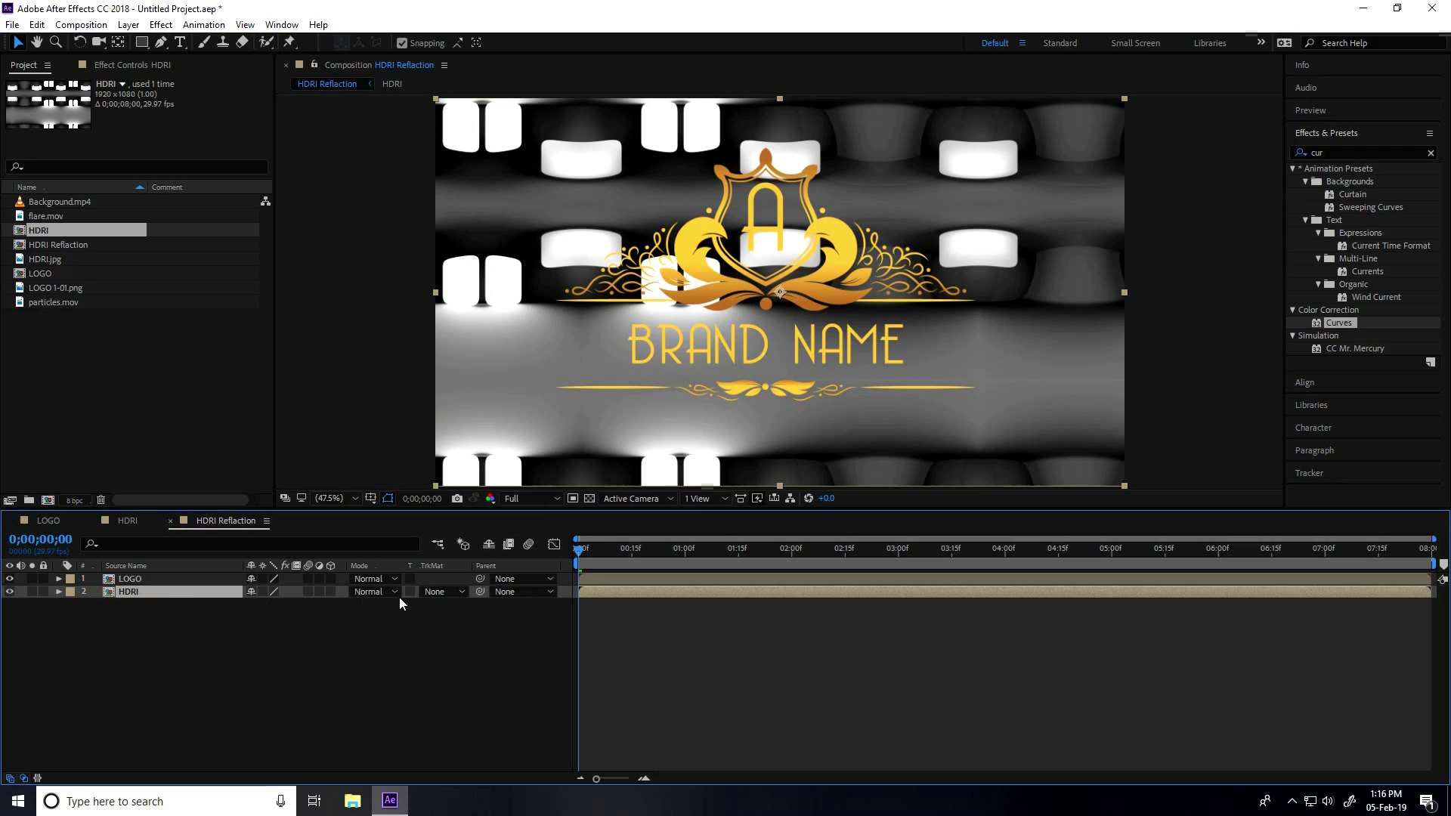
{"action": "left_click", "coordinate": [460, 594]}
{"action": "left_click", "coordinate": [464, 630]}
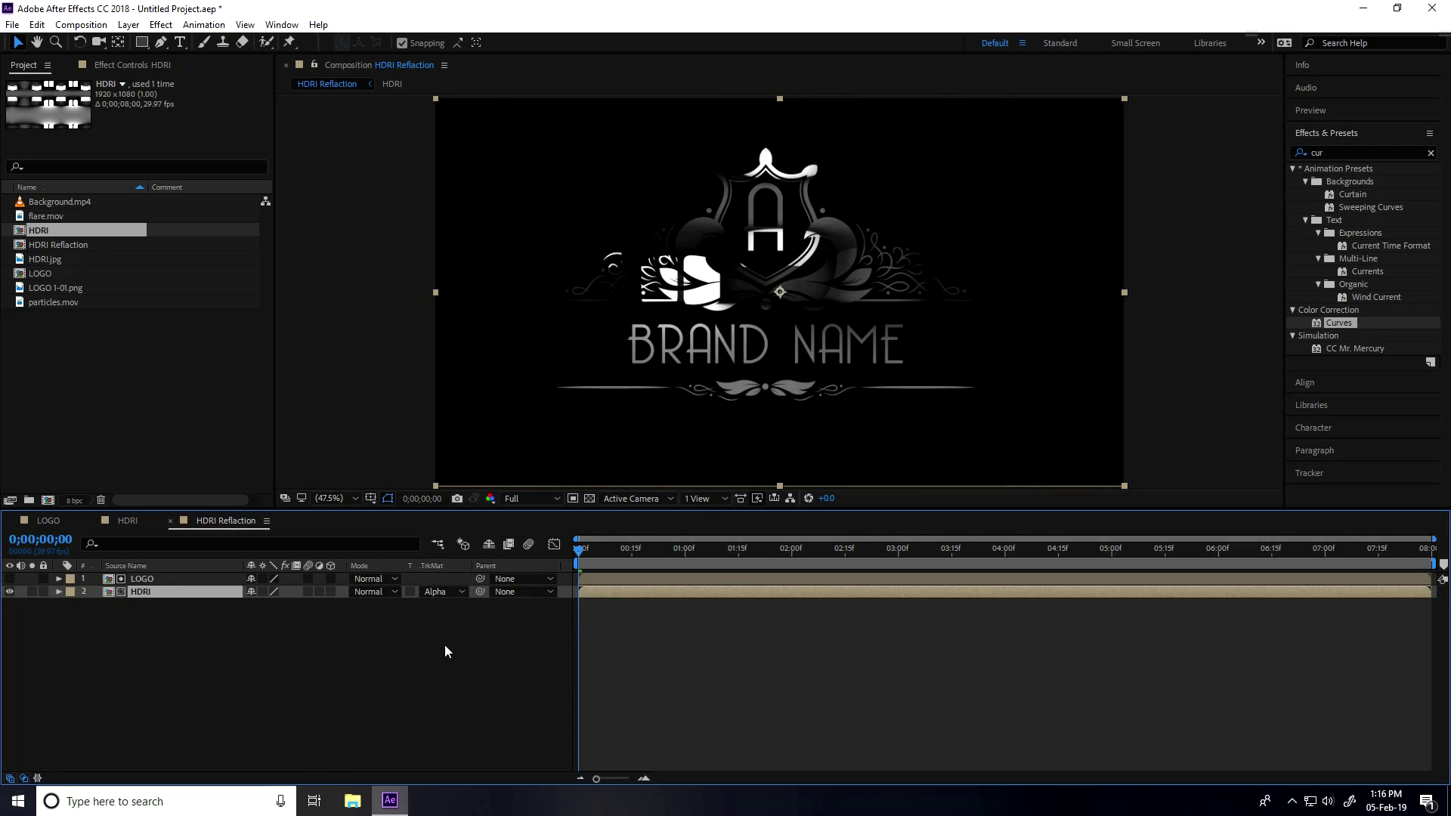
- Find the CC Glass effect and apply it to the HDRI layer
{"action": "left_click", "coordinate": [1336, 153]}
{"action": "type", "text": "cc"}
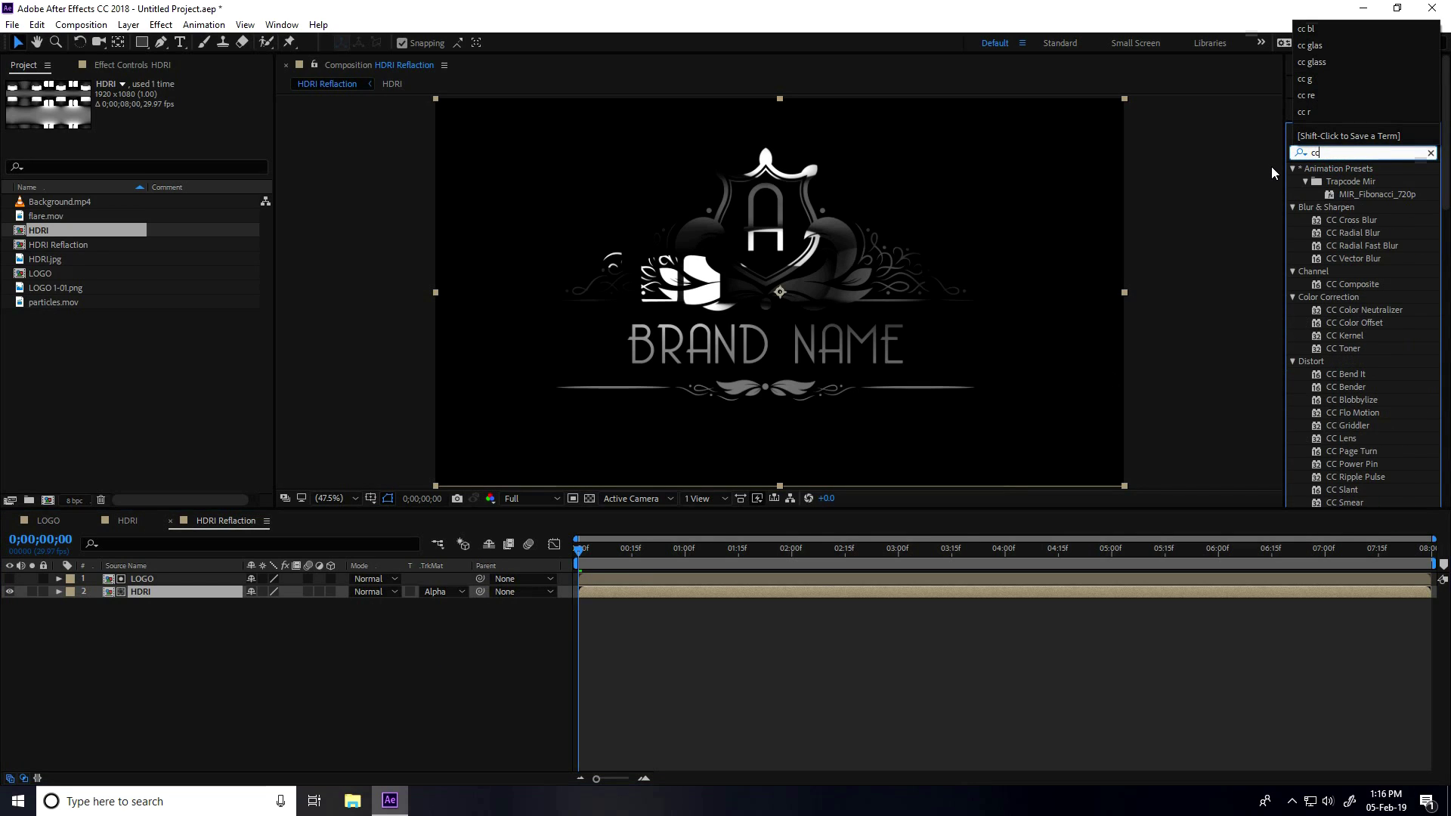
{"action": "type", "text": " glas"}
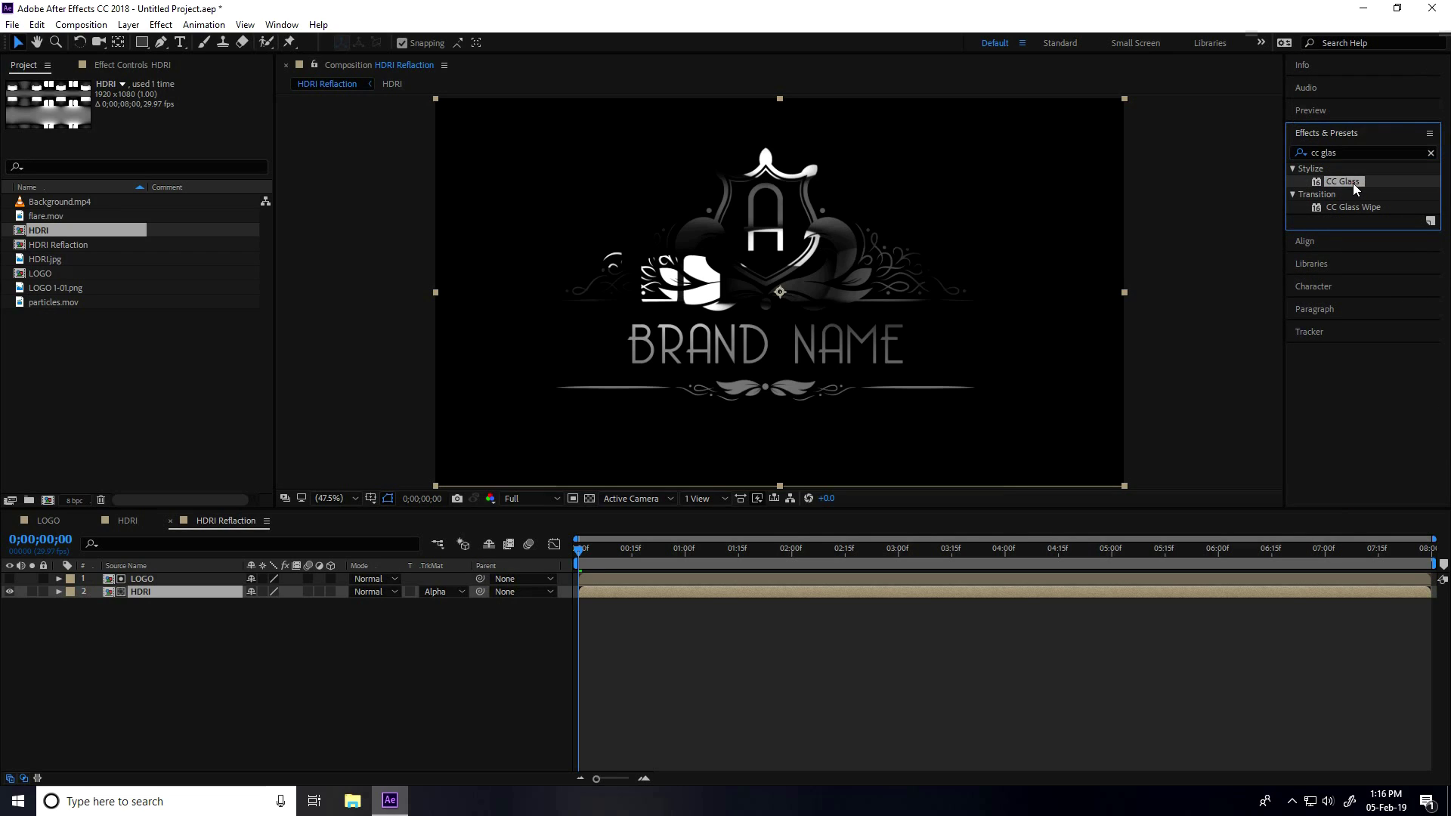
{"action": "left_click_drag", "start_coordinate": [1352, 183], "coordinate": [162, 591]}
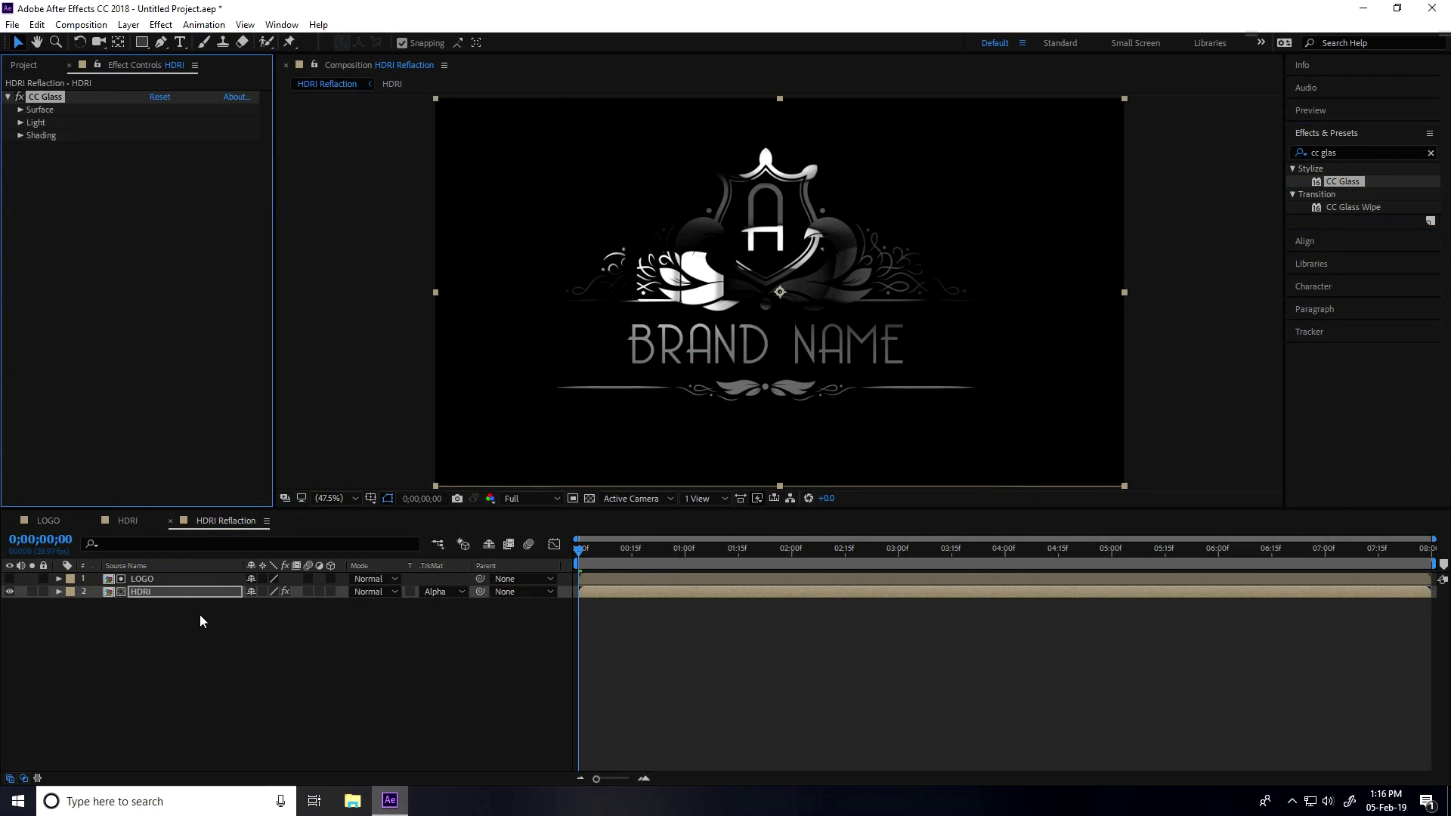
- Set CC Glass's Bump Map to the LOGO layer and its Property to Red
{"action": "left_click", "coordinate": [20, 109]}
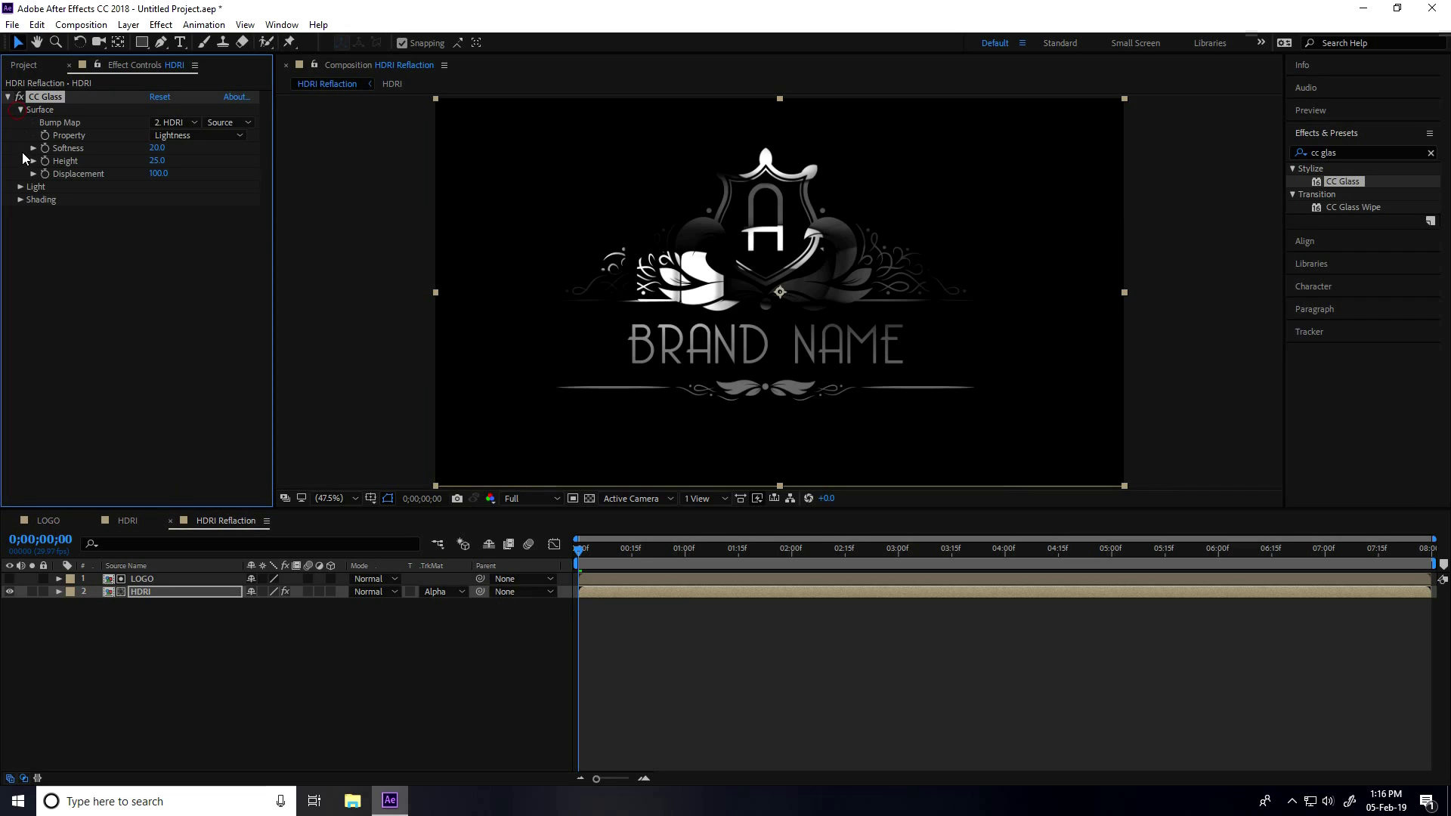
{"action": "left_click", "coordinate": [20, 187]}
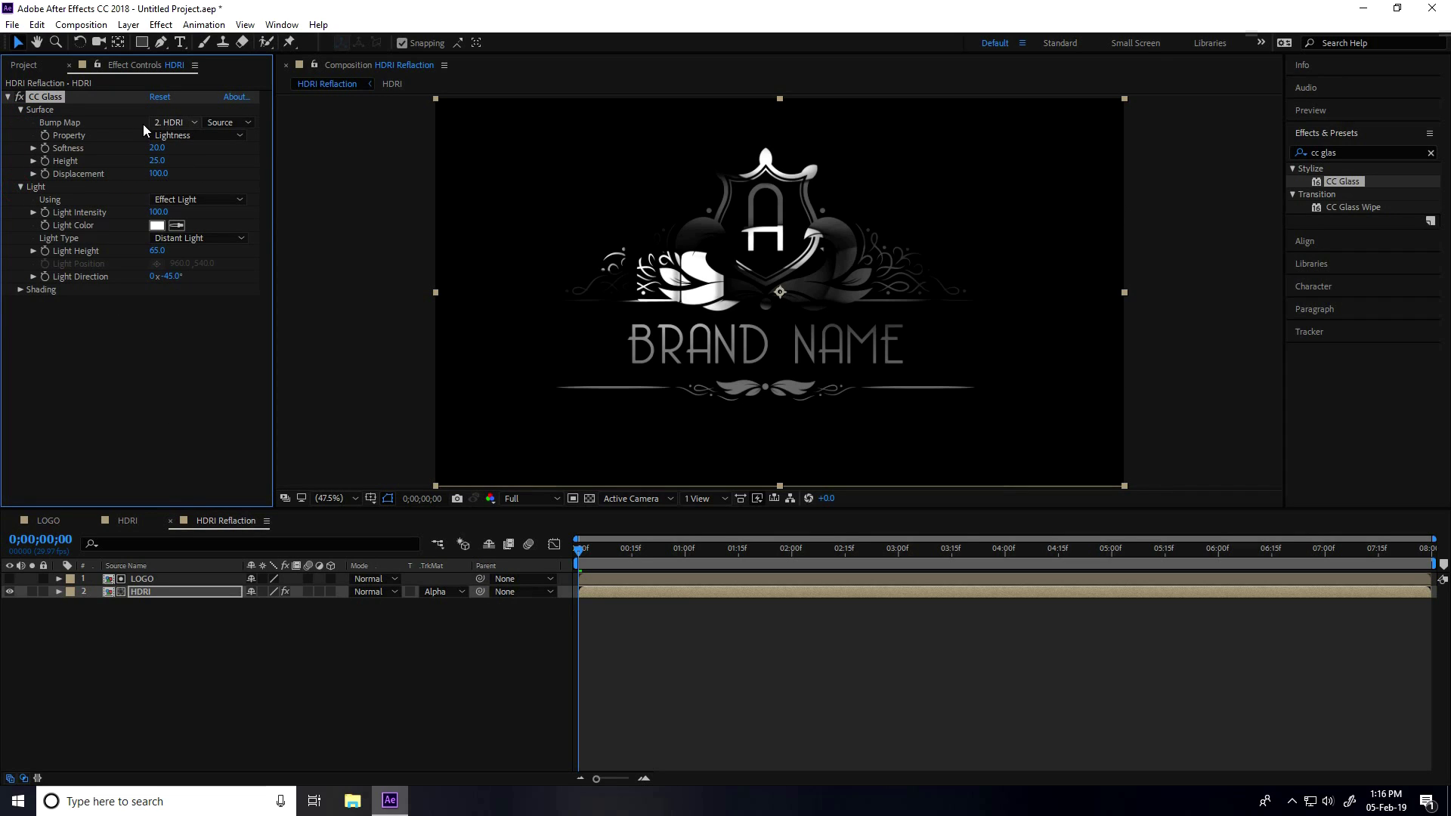
{"action": "left_click", "coordinate": [193, 124]}
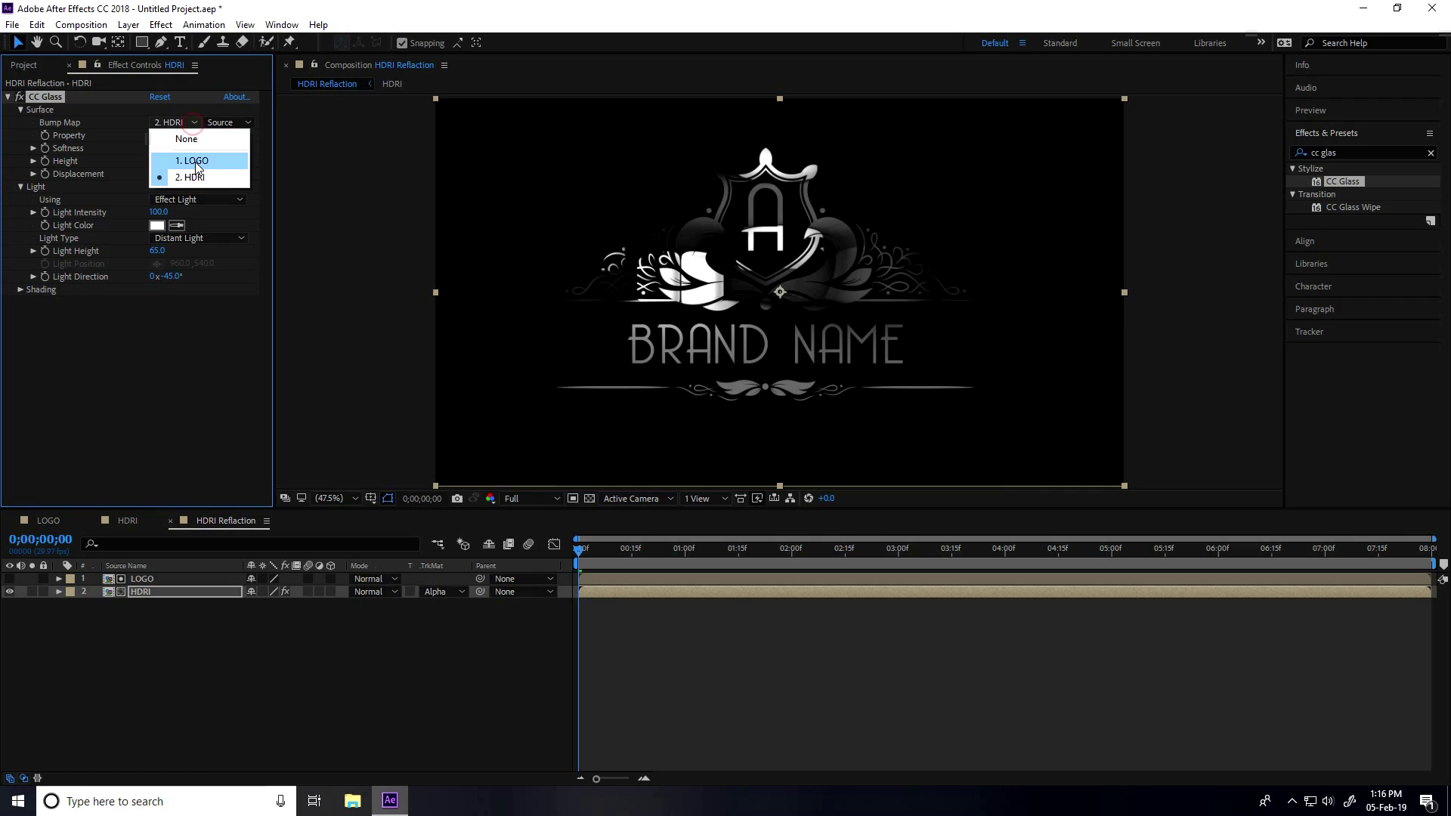
{"action": "left_click", "coordinate": [194, 160]}
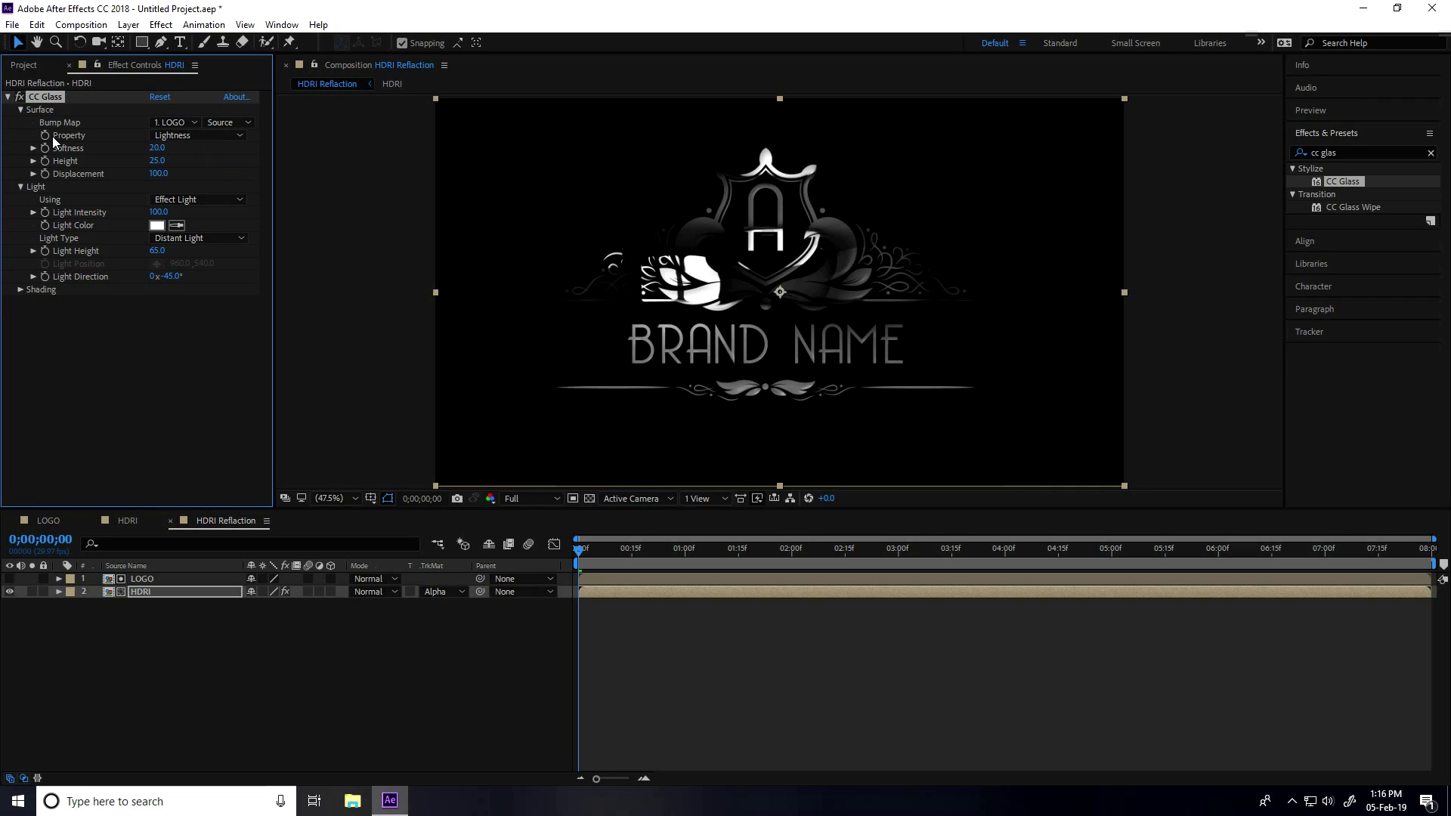
{"action": "left_click", "coordinate": [217, 138]}
{"action": "left_click", "coordinate": [210, 159]}
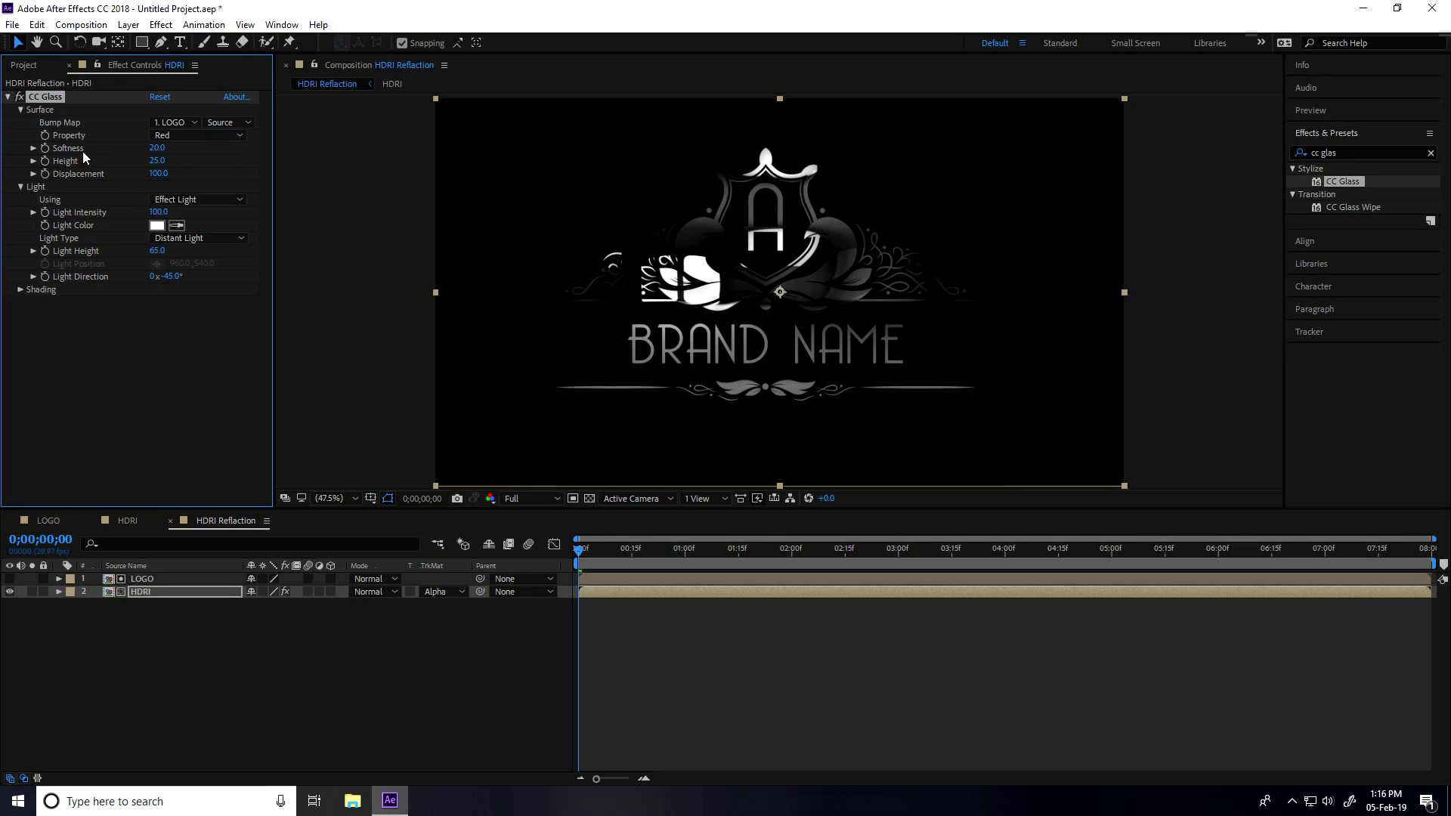
- Set CC Glass's Softness to 5, Height to 5, Light Intensity to 120 and Light Height to 50
{"action": "left_click", "coordinate": [157, 148]}
{"action": "type", "text": "5"}
{"action": "key", "text": "Tab"}
{"action": "type", "text": "5"}
{"action": "key", "text": "Return"}
{"action": "left_click", "coordinate": [156, 214]}
{"action": "type", "text": "16"}
{"action": "key", "text": "BackSpace"}
{"action": "type", "text": "20"}
{"action": "key", "text": "Return"}
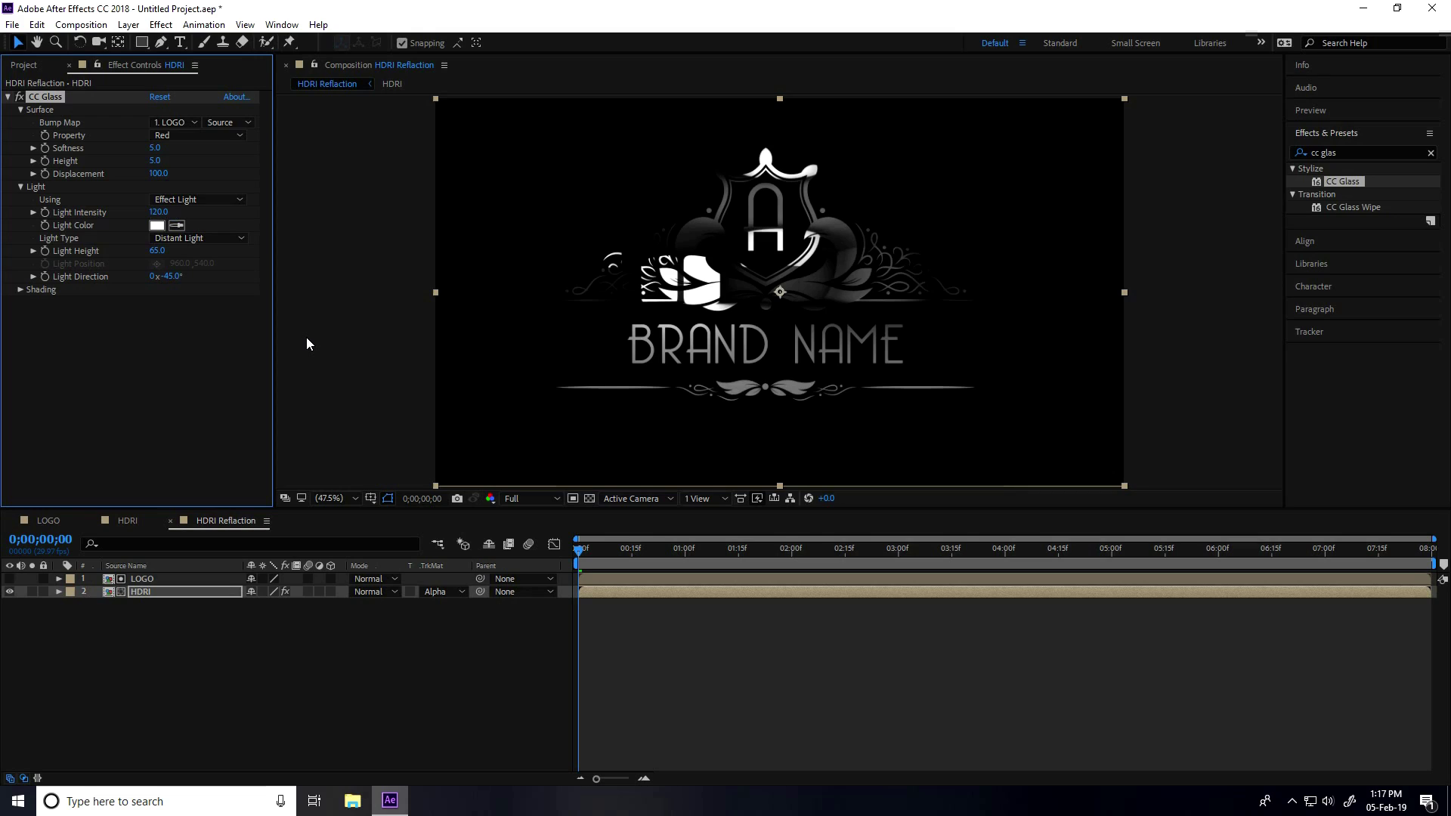
{"action": "left_click", "coordinate": [157, 251]}
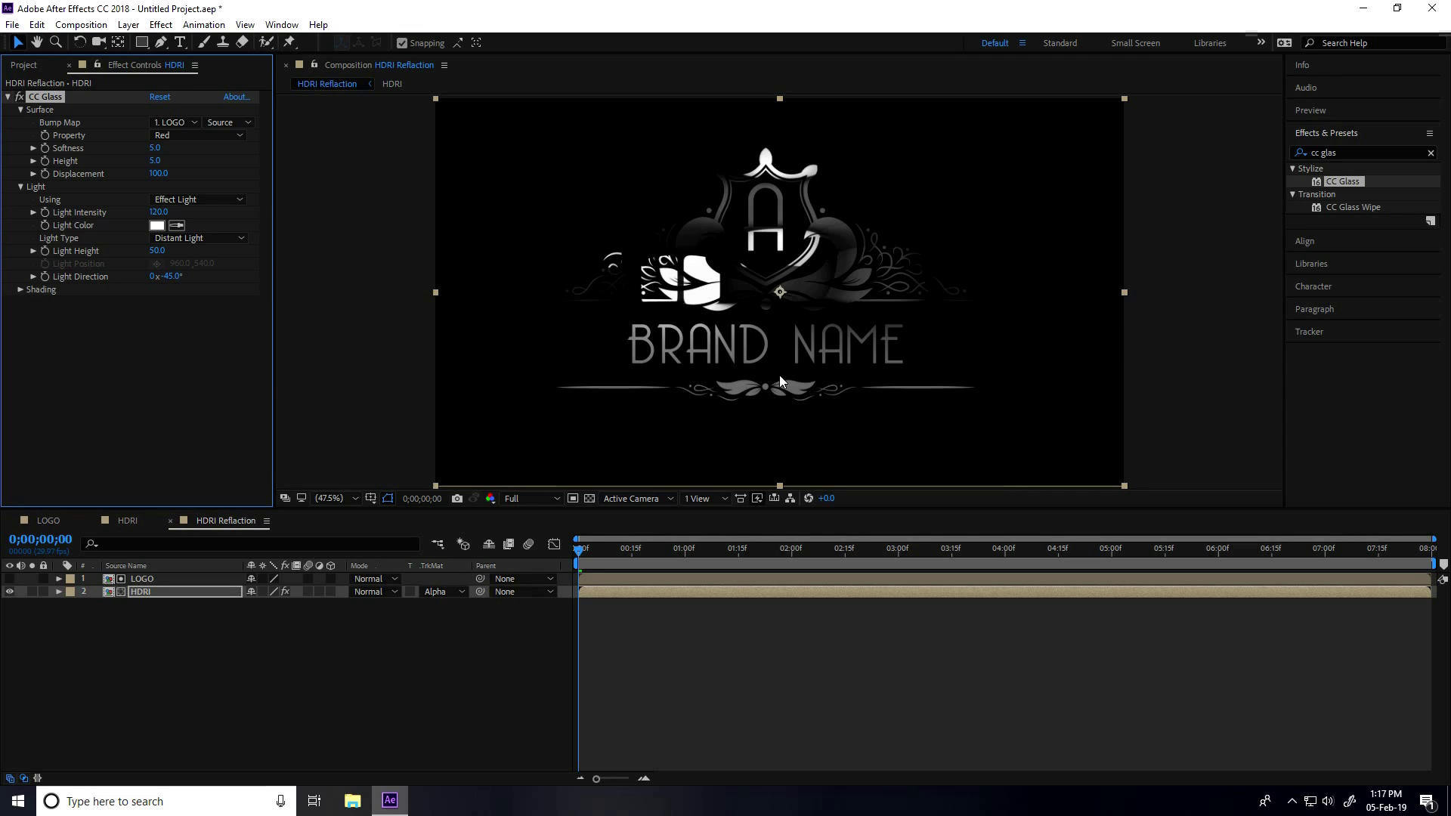
- Find the CC Blobbylize effect and apply it to the HDRI layer
{"action": "left_click", "coordinate": [1356, 152]}
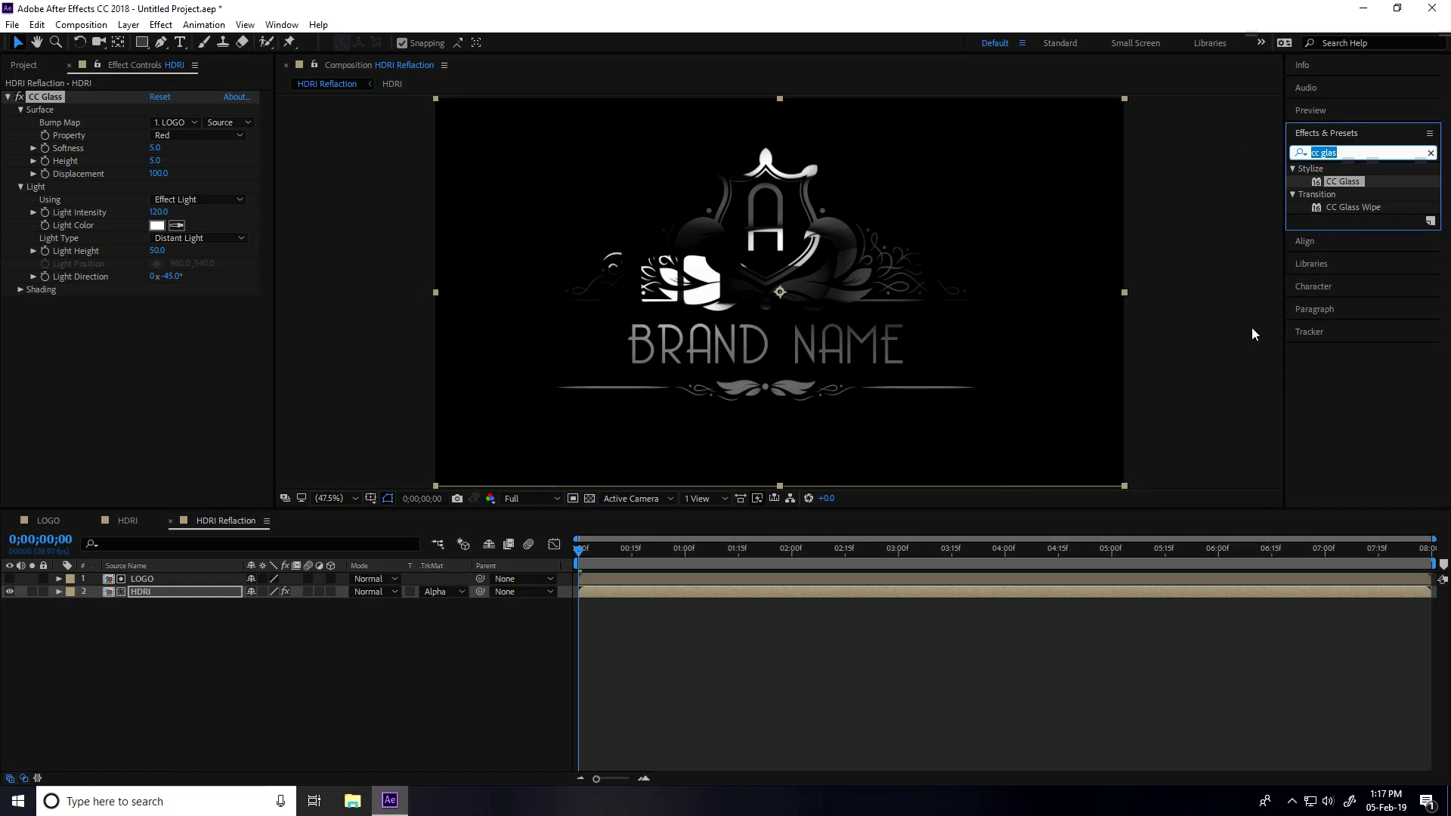
{"action": "type", "text": "c"}
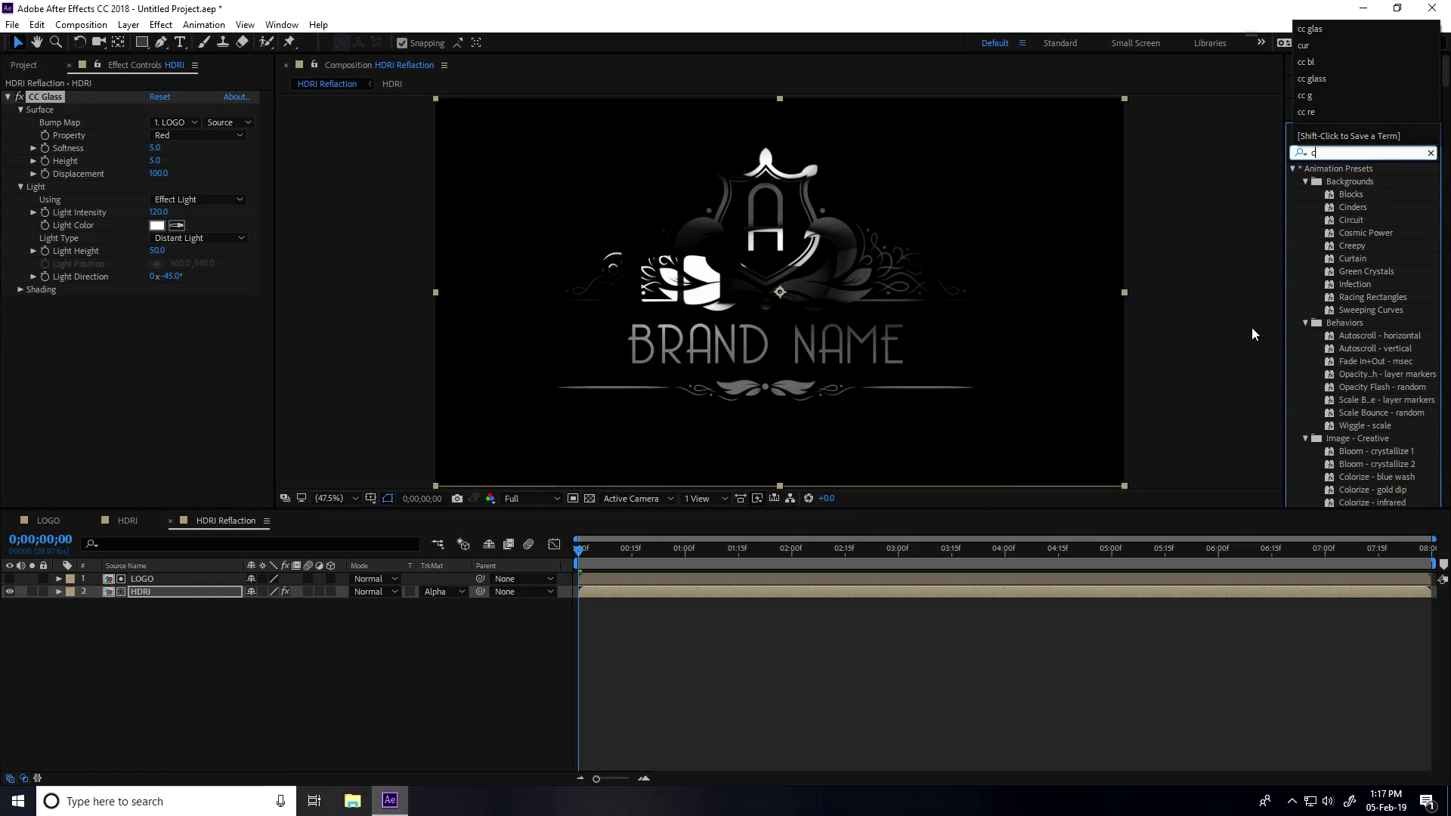
{"action": "type", "text": "c blo"}
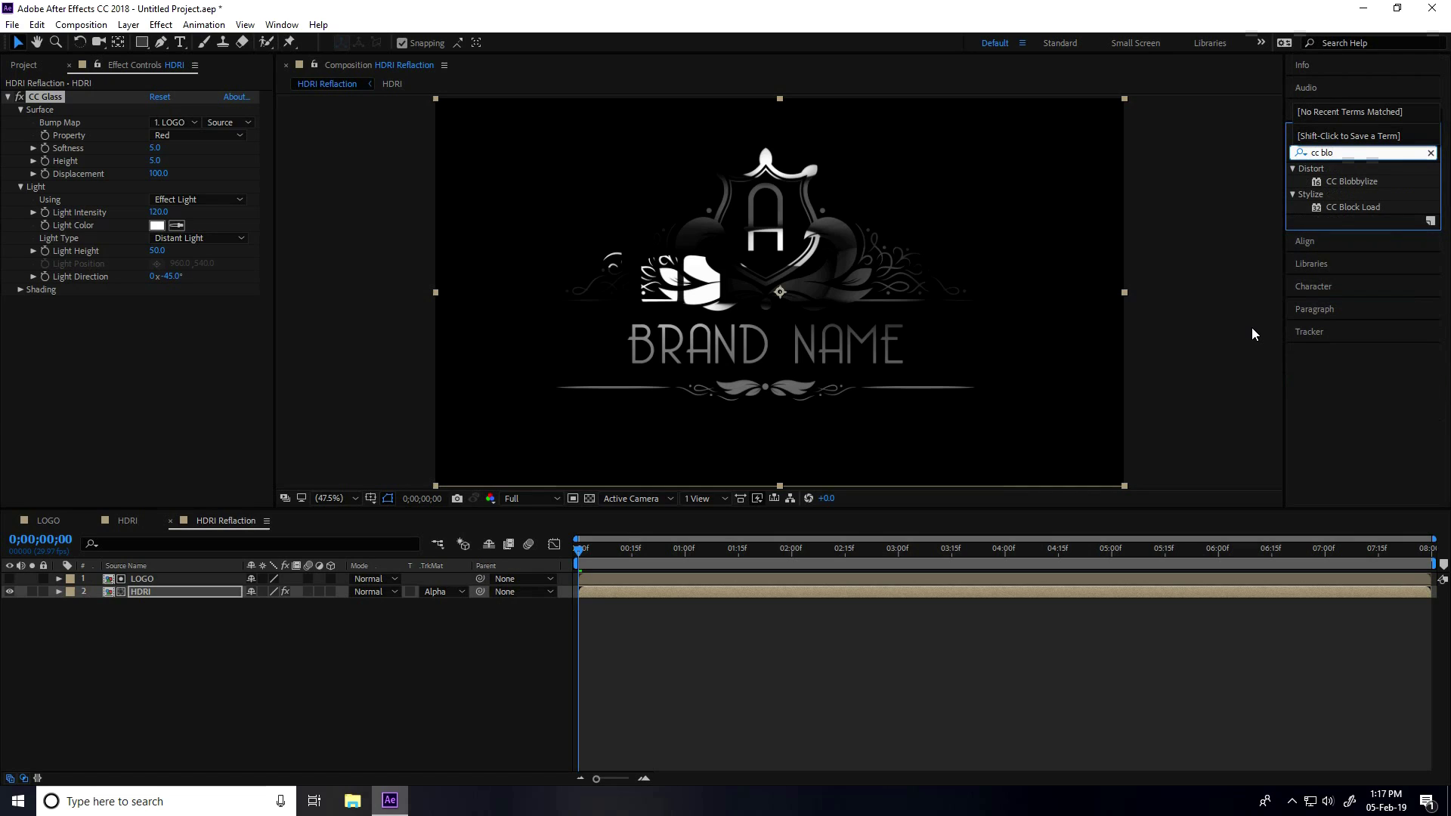
{"action": "left_click_drag", "start_coordinate": [1354, 183], "coordinate": [143, 595]}
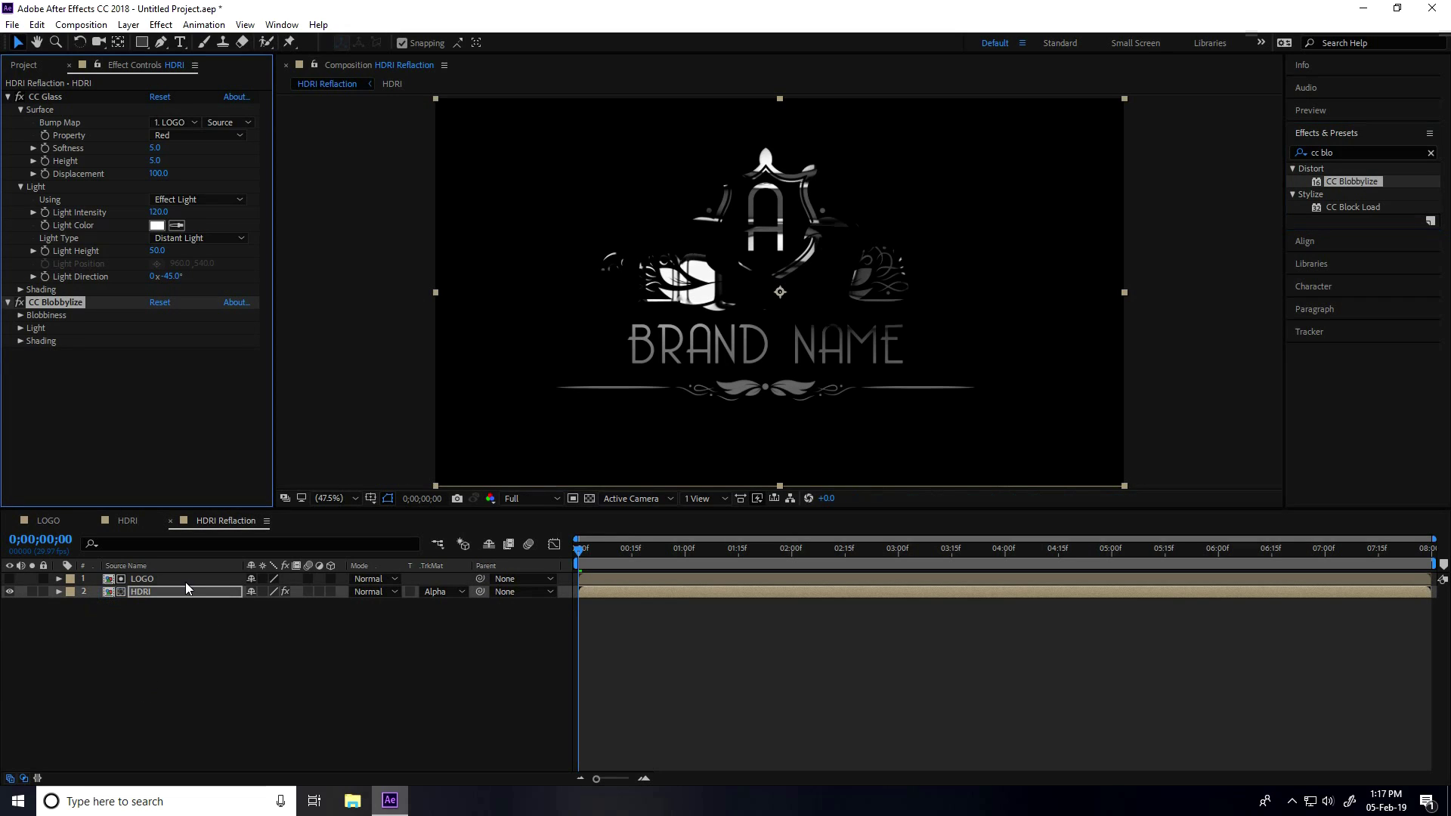
- Set CC Blobbylize's Blob Layer to the LOGO layer and its Property to Alpha
{"action": "left_click", "coordinate": [9, 97]}
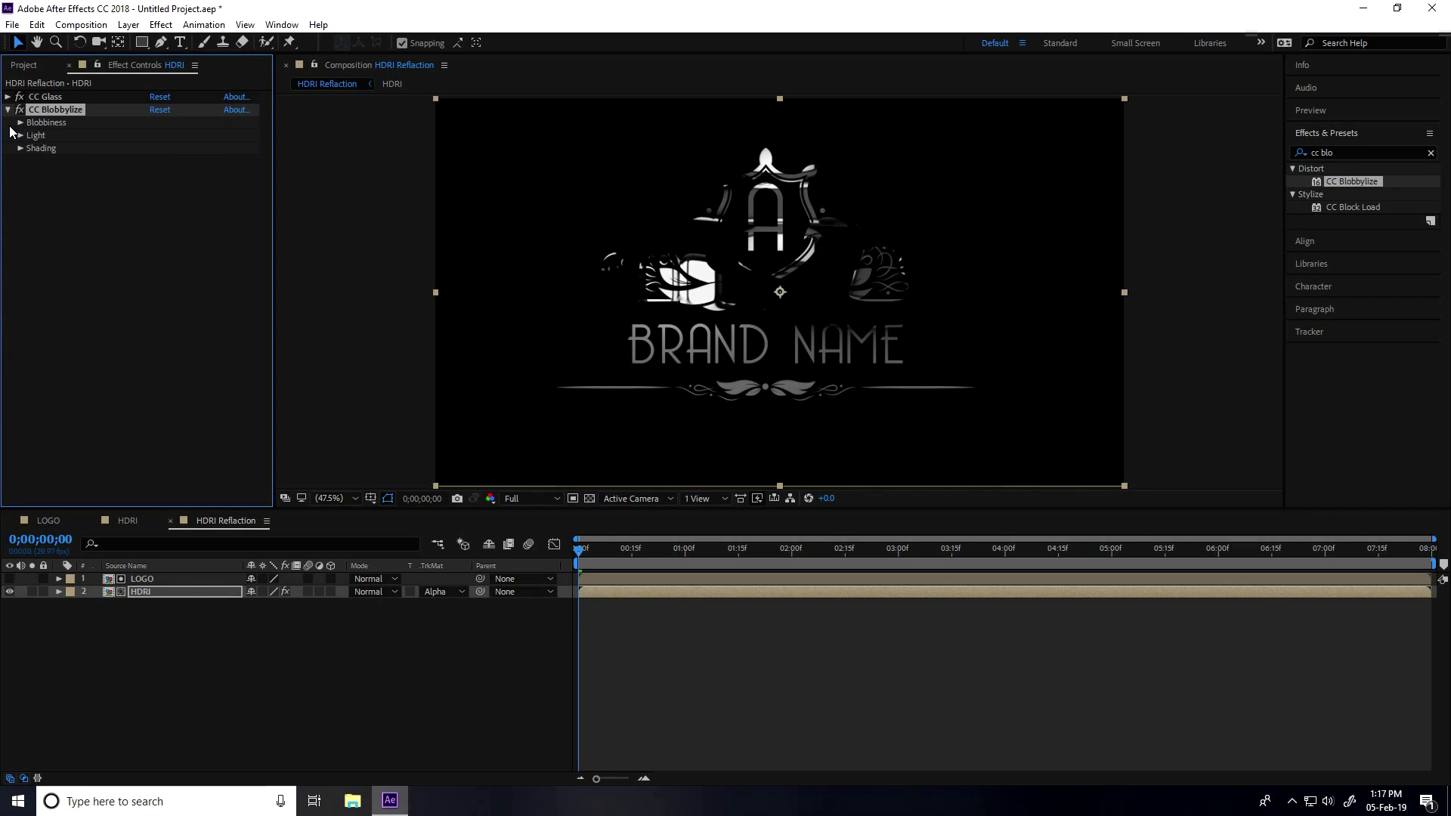
{"action": "left_click", "coordinate": [19, 122]}
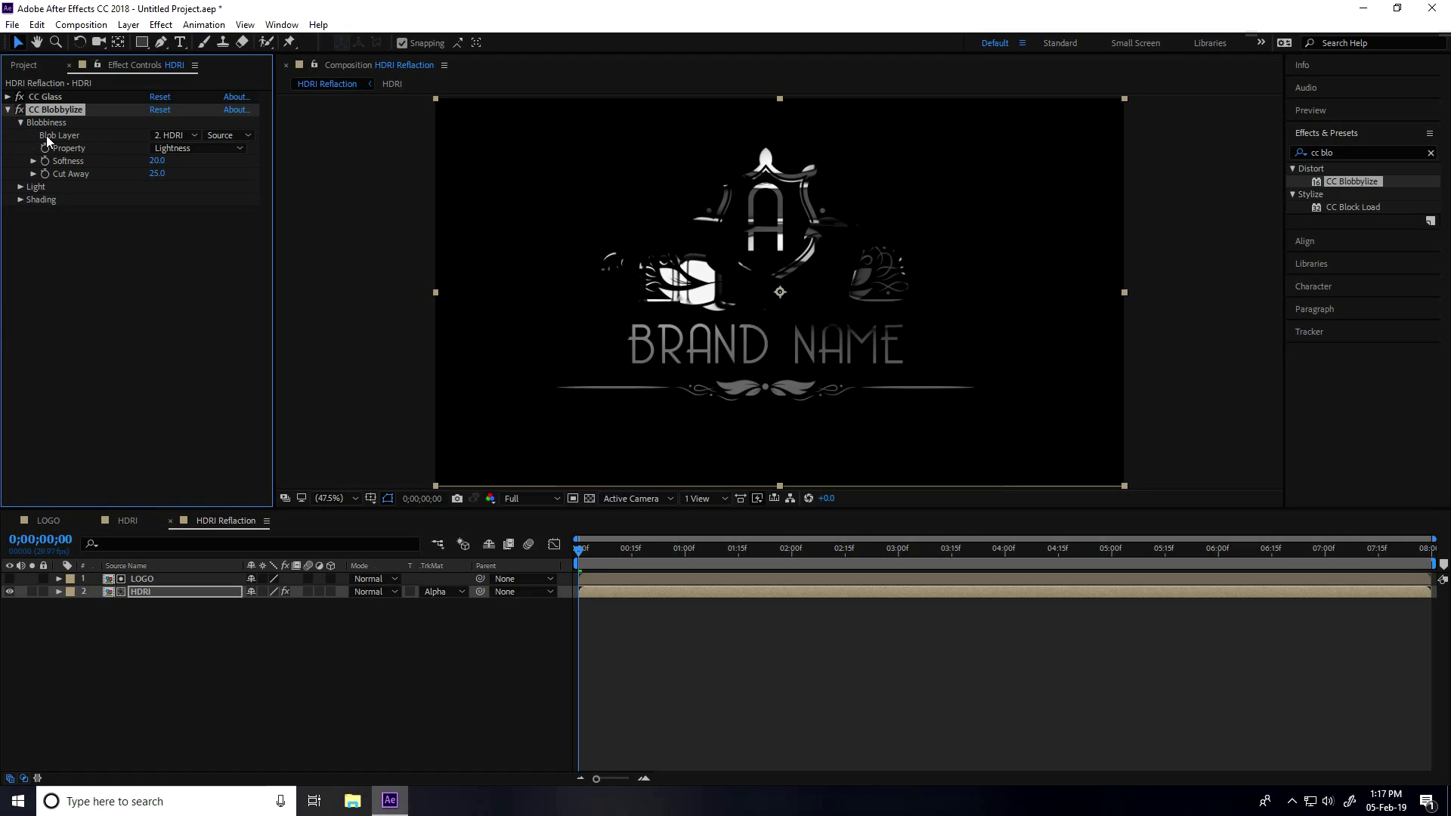
{"action": "left_click", "coordinate": [184, 134]}
{"action": "left_click", "coordinate": [188, 171]}
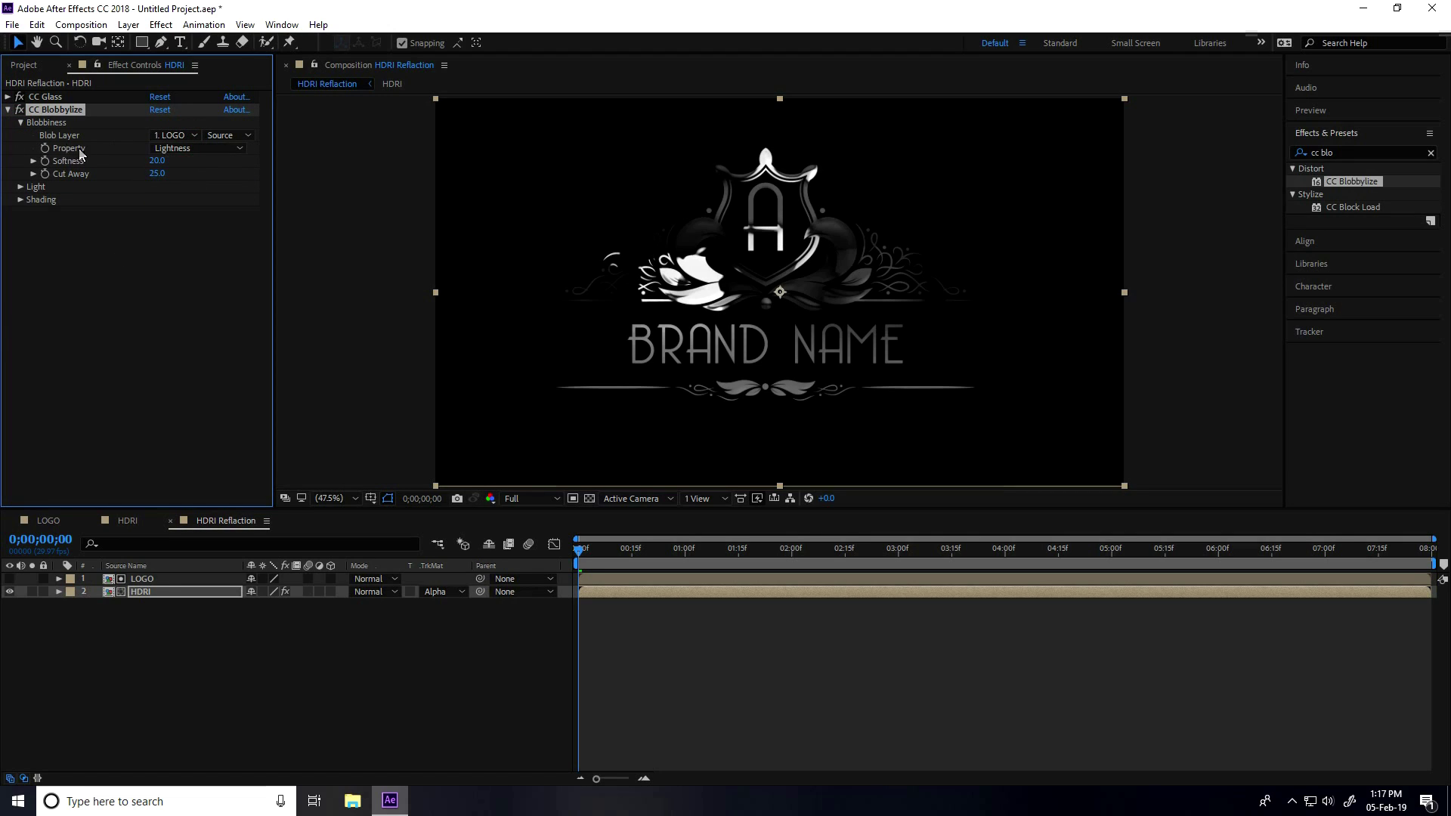
{"action": "left_click", "coordinate": [224, 147]}
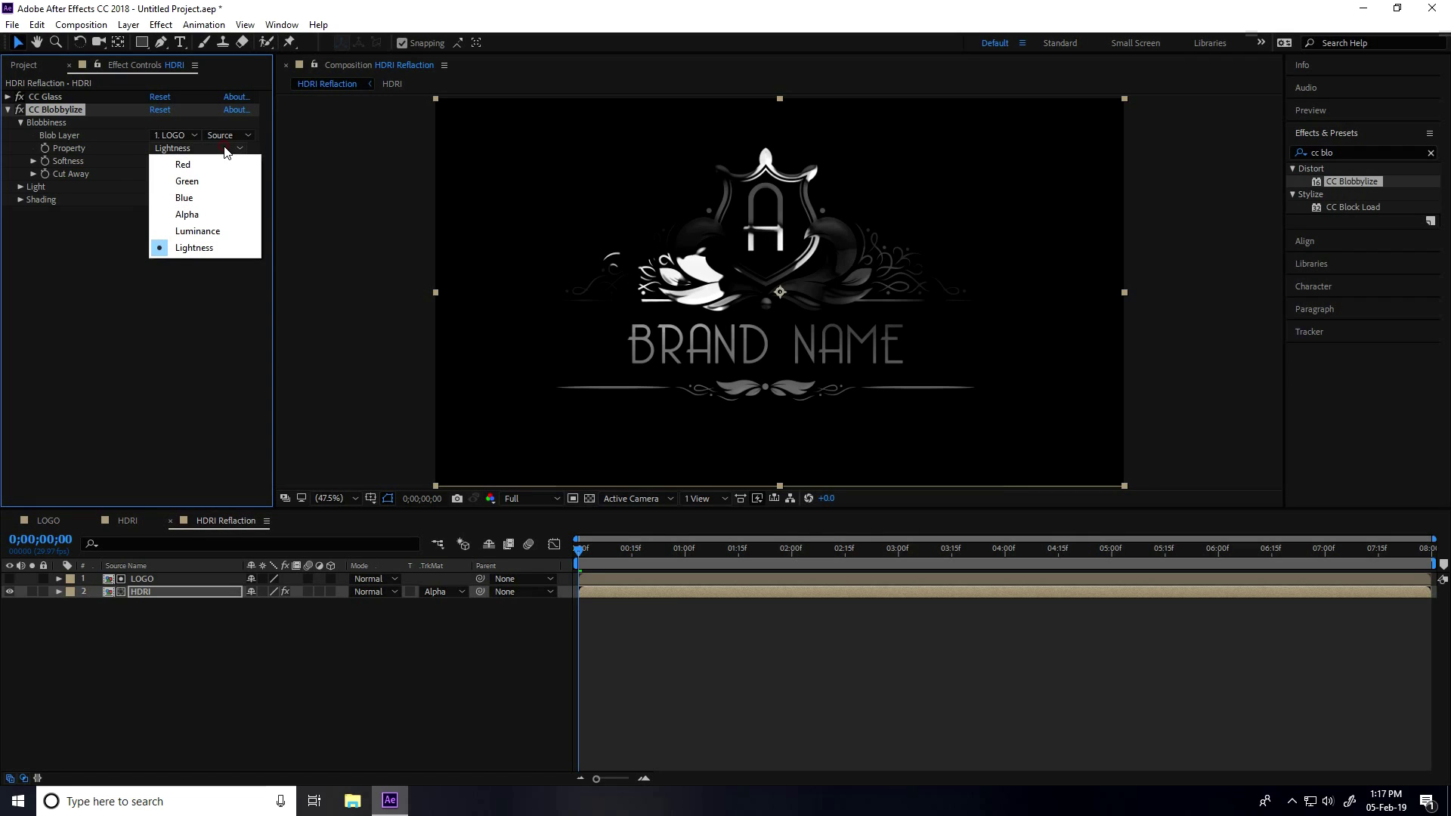
{"action": "left_click", "coordinate": [206, 214]}
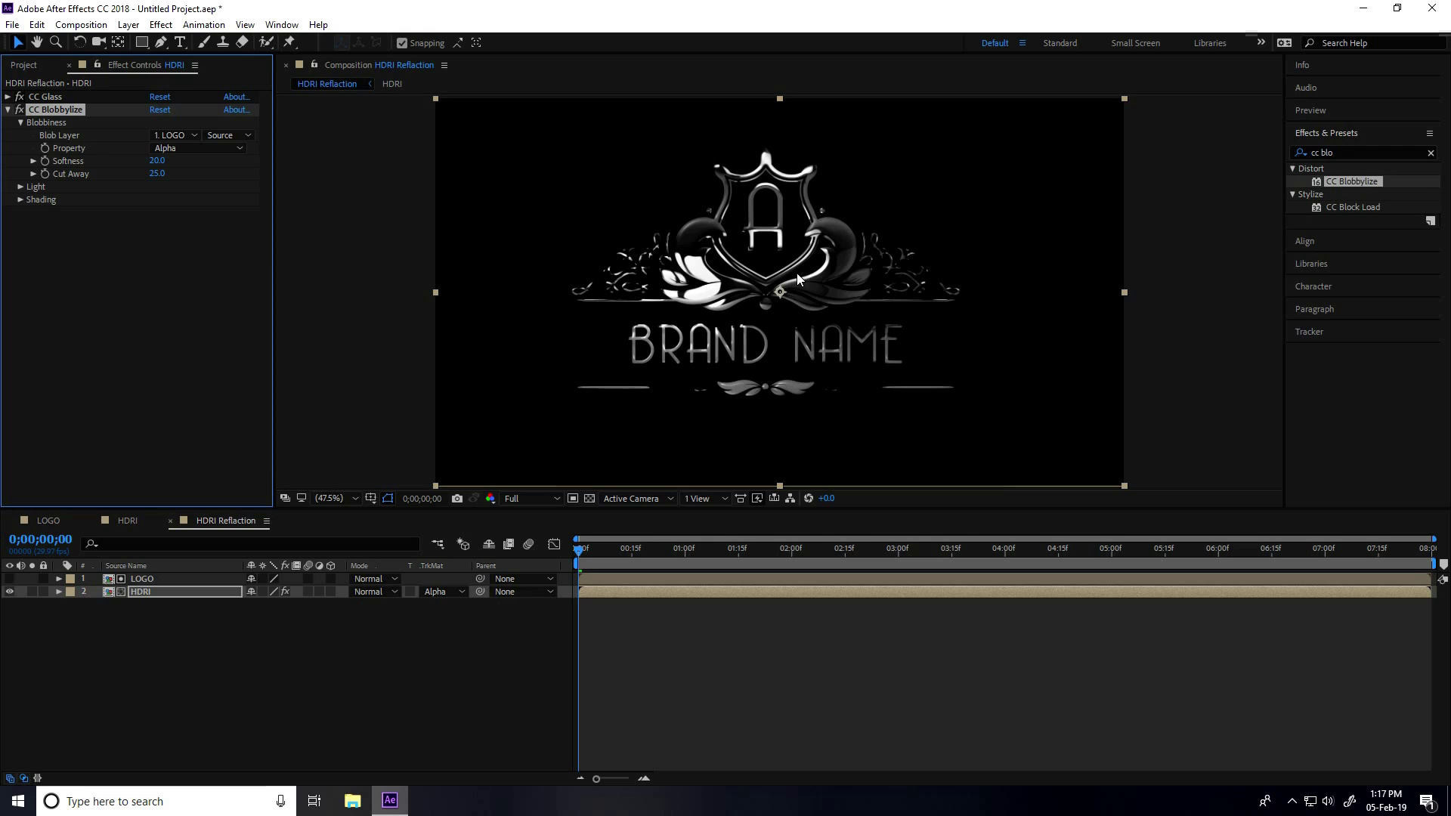
- Set CC Blobbylize's Softness to 5 and Cut Away to 5
{"action": "left_click", "coordinate": [158, 161]}
{"action": "type", "text": "5"}
{"action": "key", "text": "Tab"}
{"action": "type", "text": "5"}
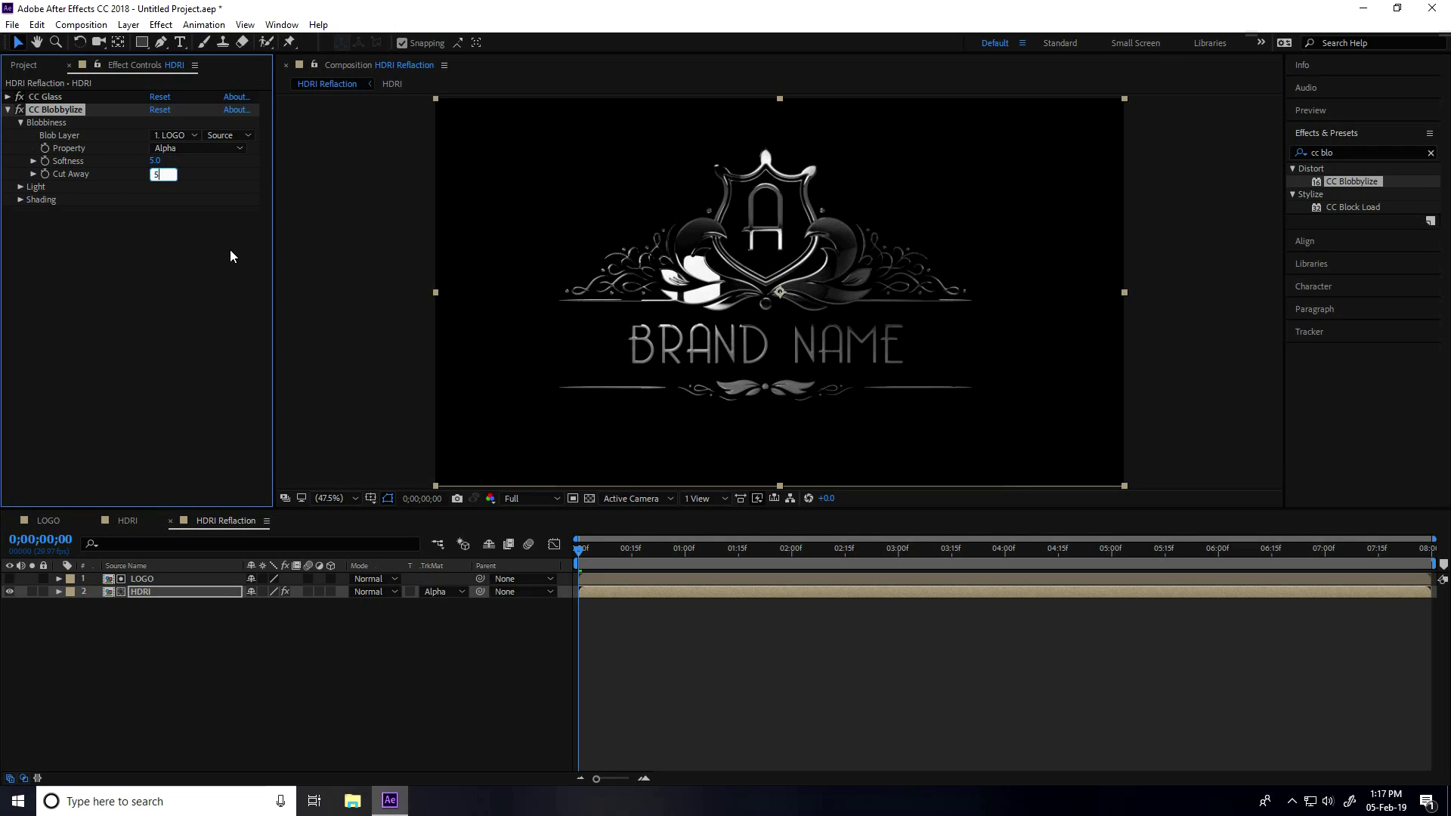
{"action": "key", "text": "Return"}
- Add an adjustment layer above the LOGO and HDRI layers
{"action": "right_click", "coordinate": [193, 672]}
{"action": "mouse_move", "coordinate": [244, 517]}
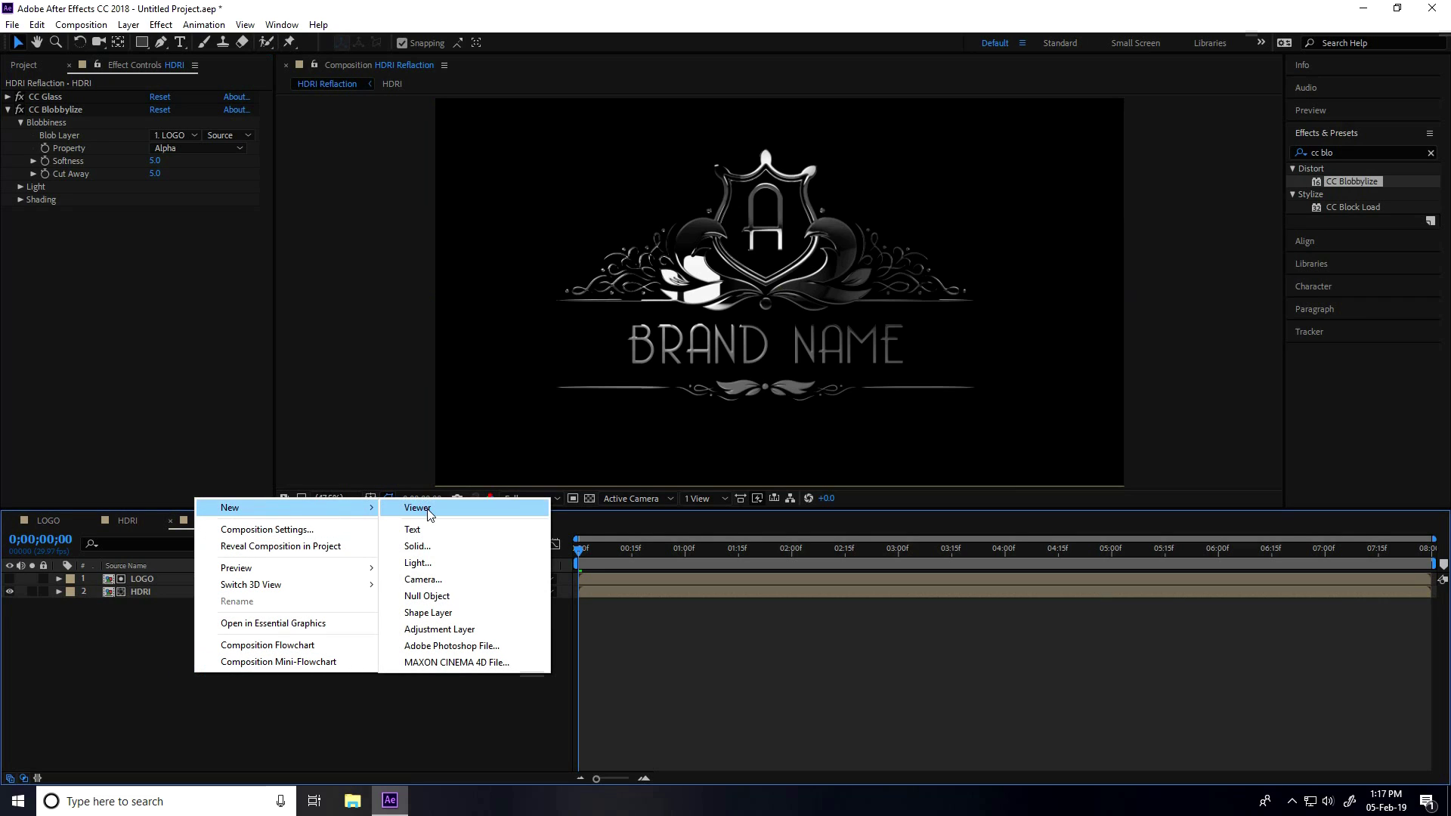
{"action": "left_click", "coordinate": [496, 628]}
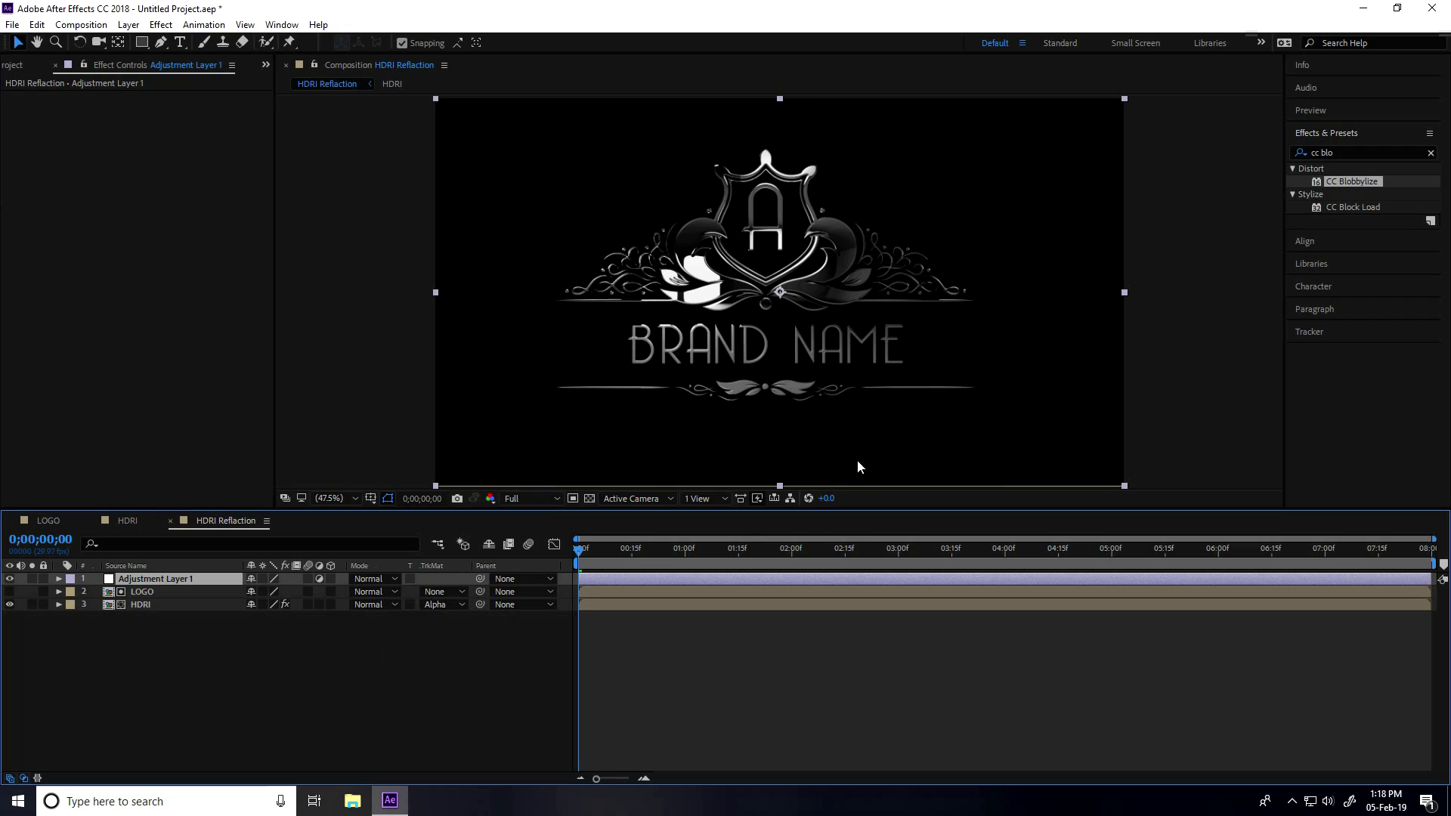
- Apply the Curves effect to the adjustment layer and raise its RGB curve steeply to brighten the logo
{"action": "left_click", "coordinate": [1351, 154]}
{"action": "type", "text": "cur"}
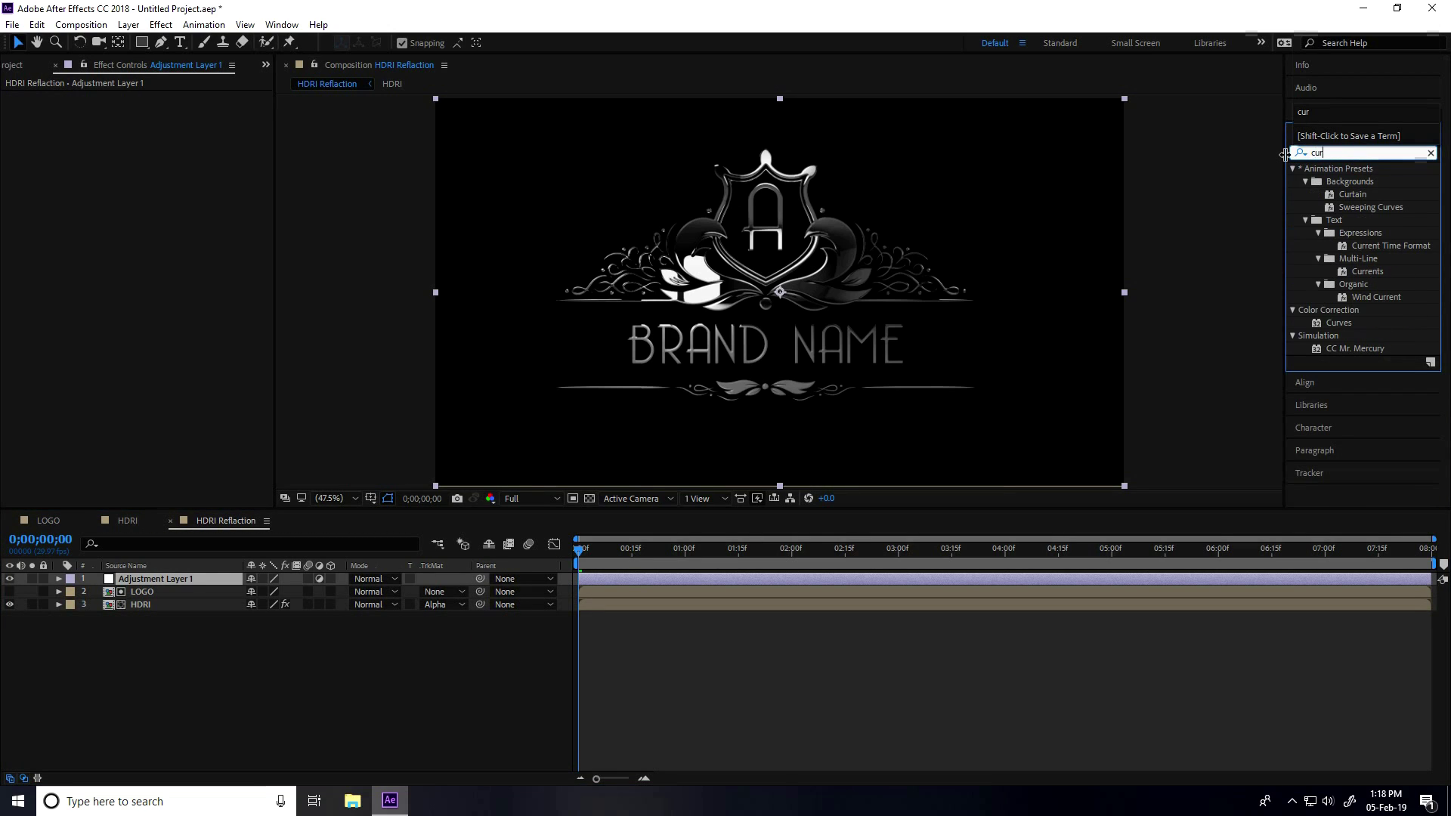
{"action": "left_click_drag", "start_coordinate": [1341, 323], "coordinate": [188, 582]}
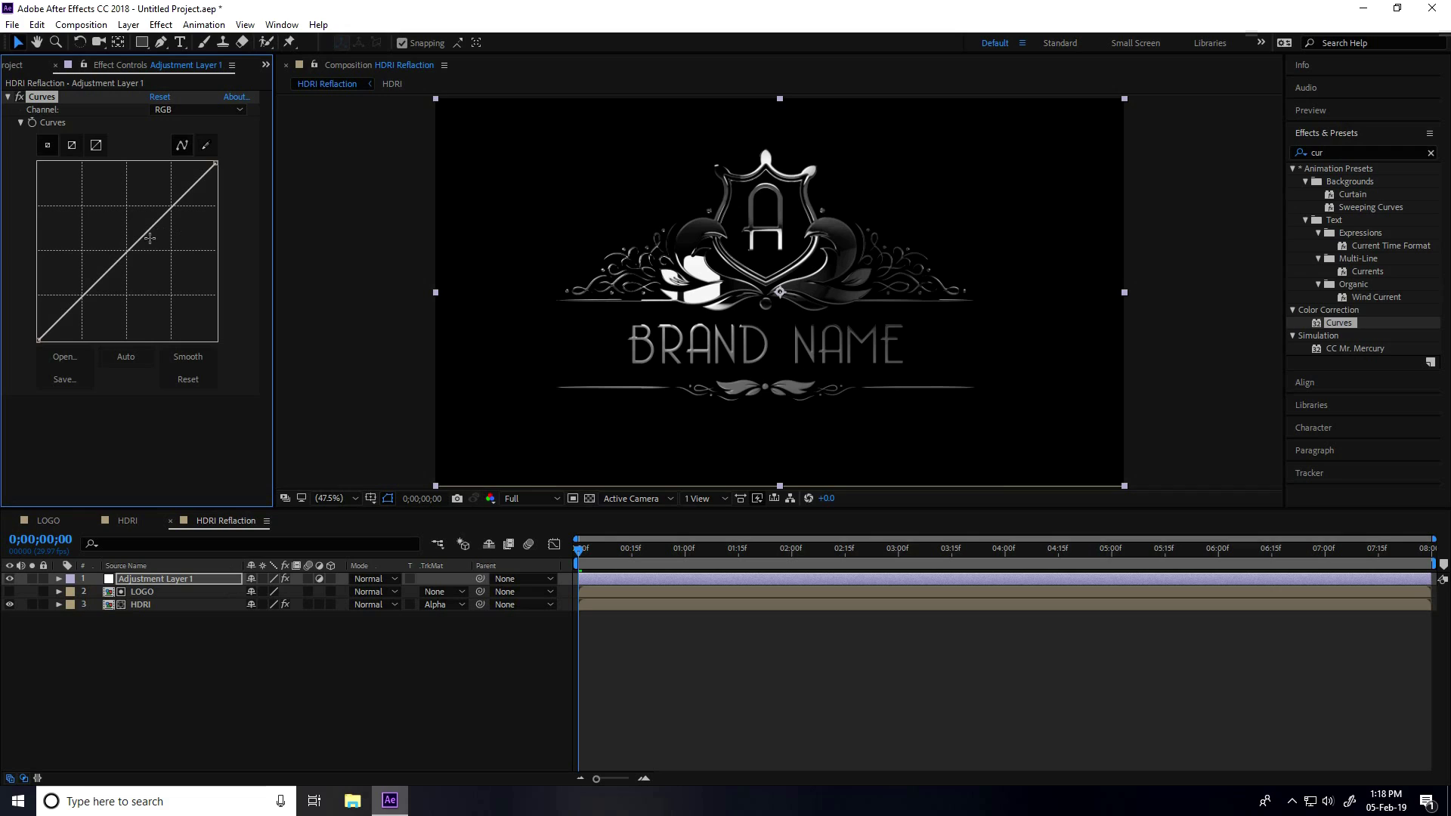
{"action": "left_click_drag", "start_coordinate": [128, 250], "coordinate": [102, 174]}
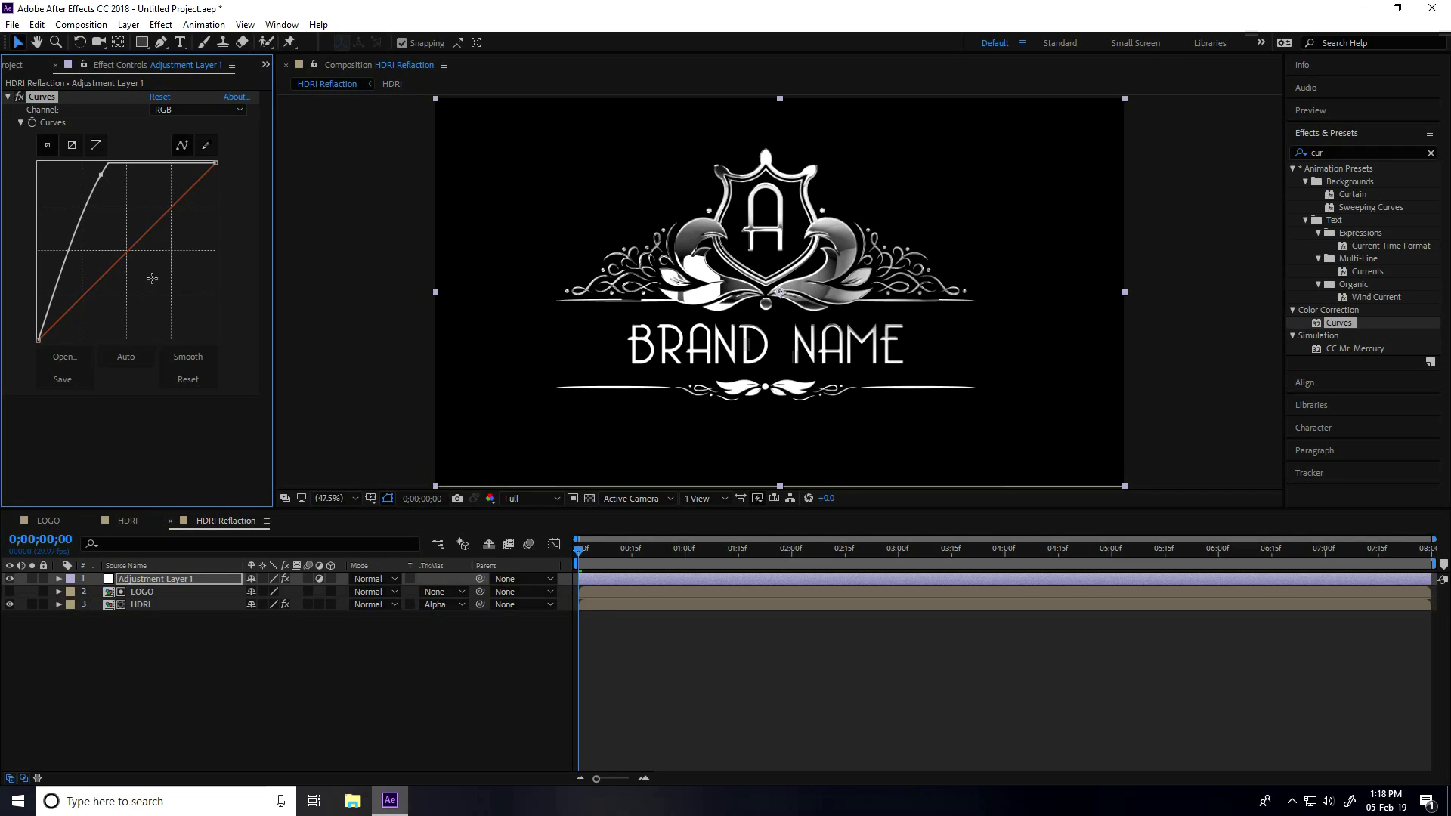
- Raise the midtones of the adjustment layer's Red channel curve up to the maximum output
{"action": "left_click", "coordinate": [197, 108]}
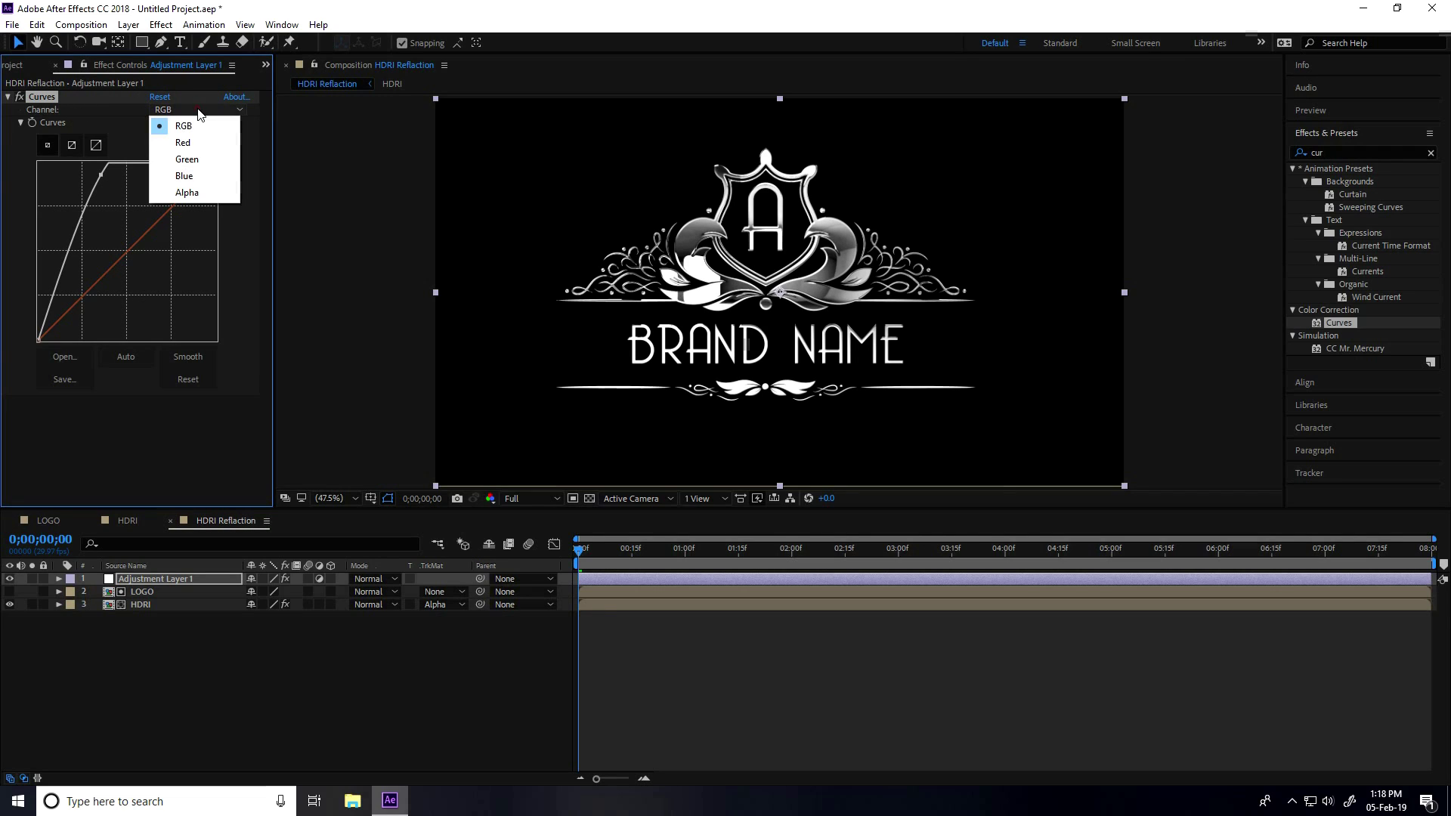
{"action": "left_click", "coordinate": [202, 143]}
{"action": "left_click_drag", "start_coordinate": [130, 257], "coordinate": [143, 162]}
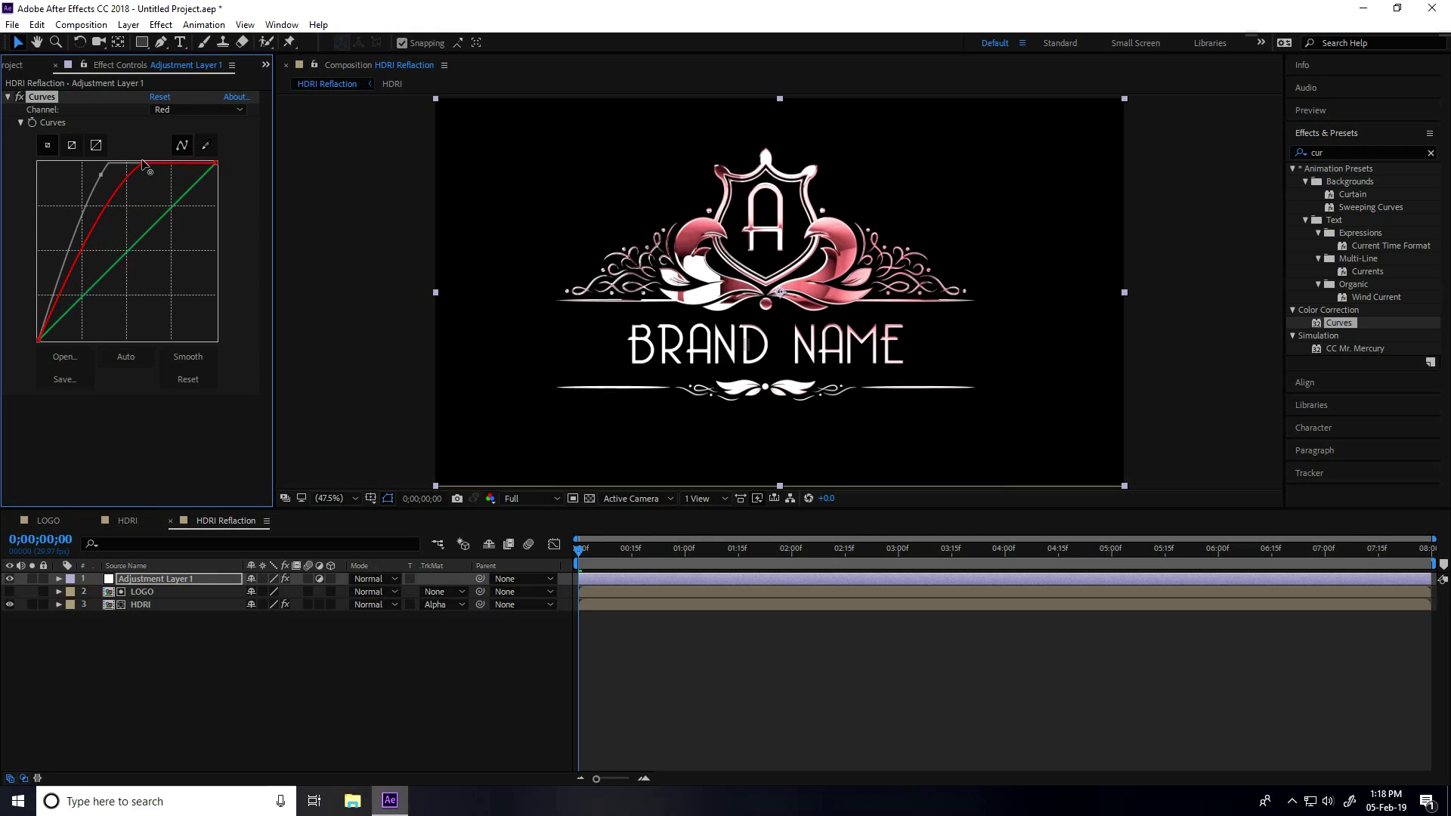
- Raise the midtones of the Green channel curve slightly and lower the midtones of the Blue channel curve to tint the logo gold
{"action": "left_click", "coordinate": [176, 110]}
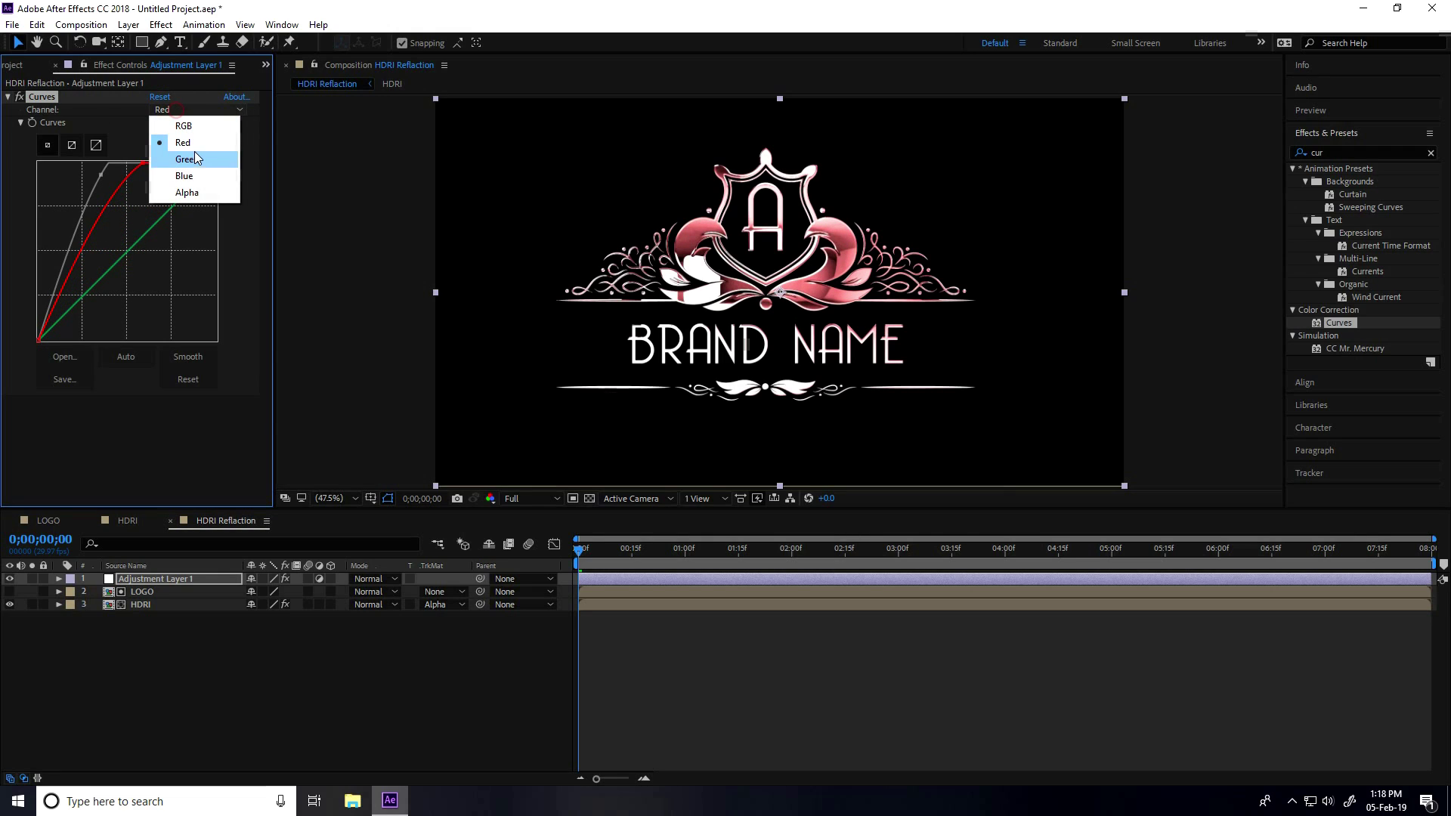
{"action": "left_click", "coordinate": [186, 159]}
{"action": "left_click_drag", "start_coordinate": [125, 253], "coordinate": [111, 239]}
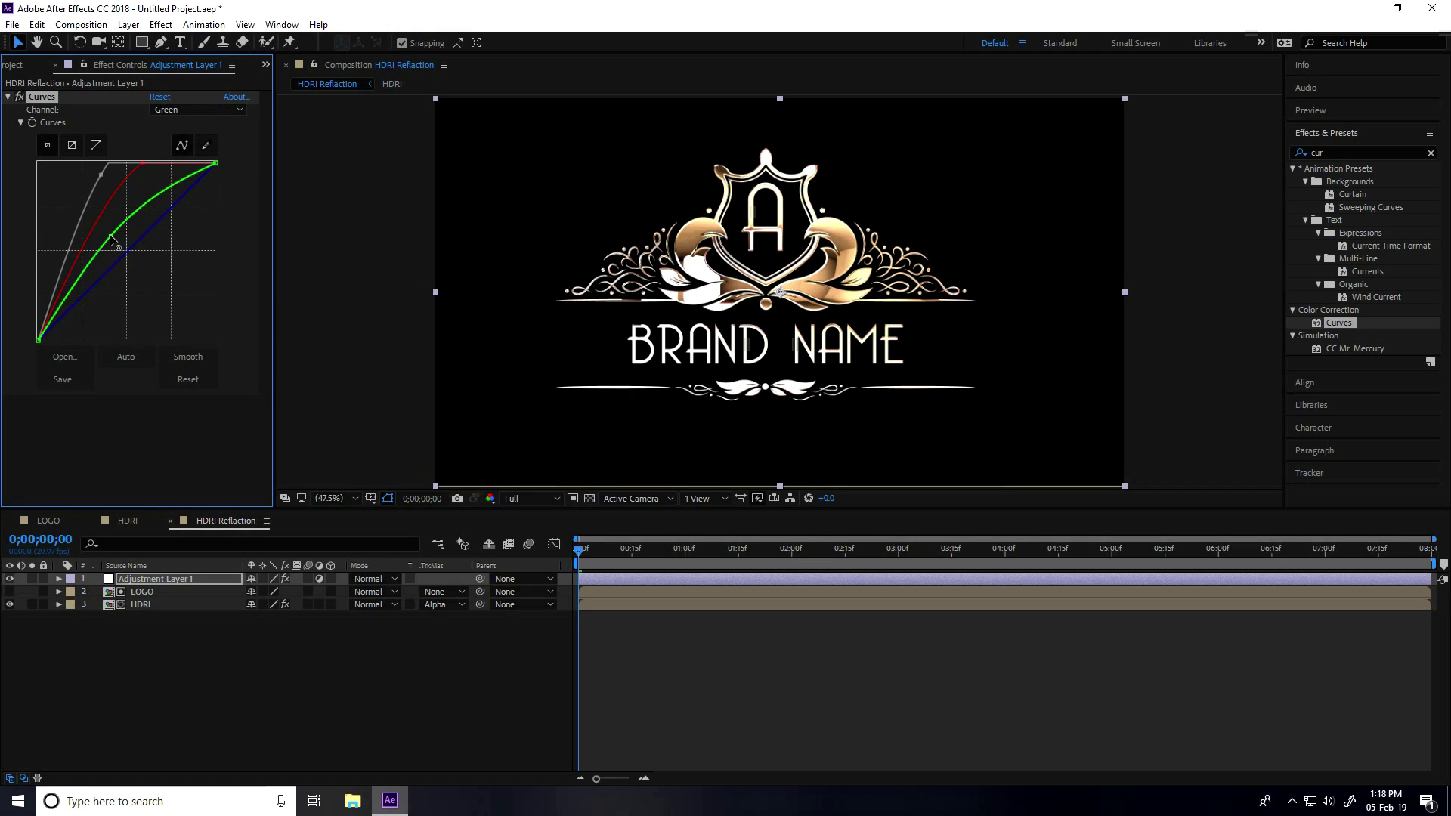
{"action": "left_click", "coordinate": [187, 110]}
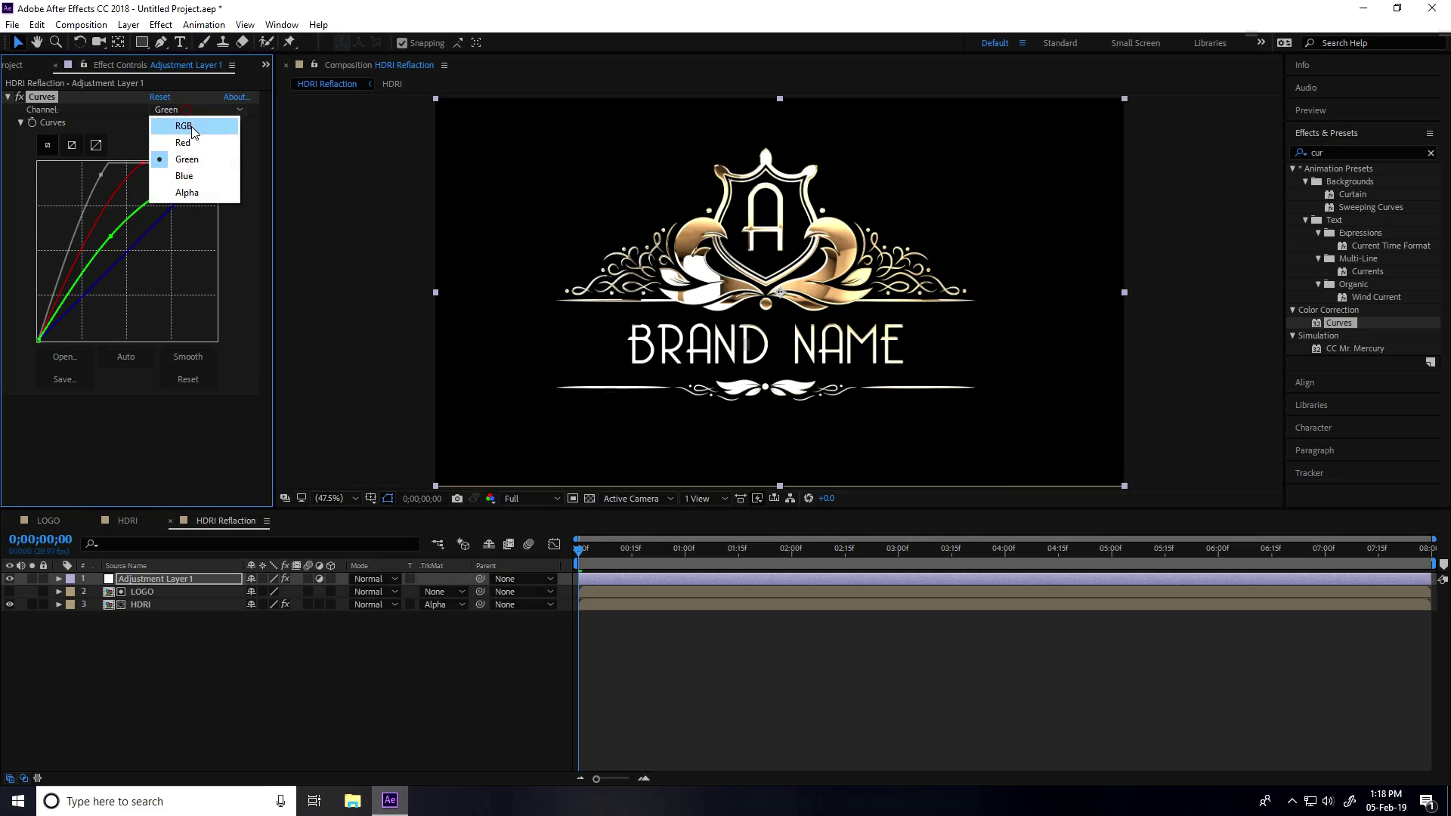
{"action": "left_click", "coordinate": [203, 178]}
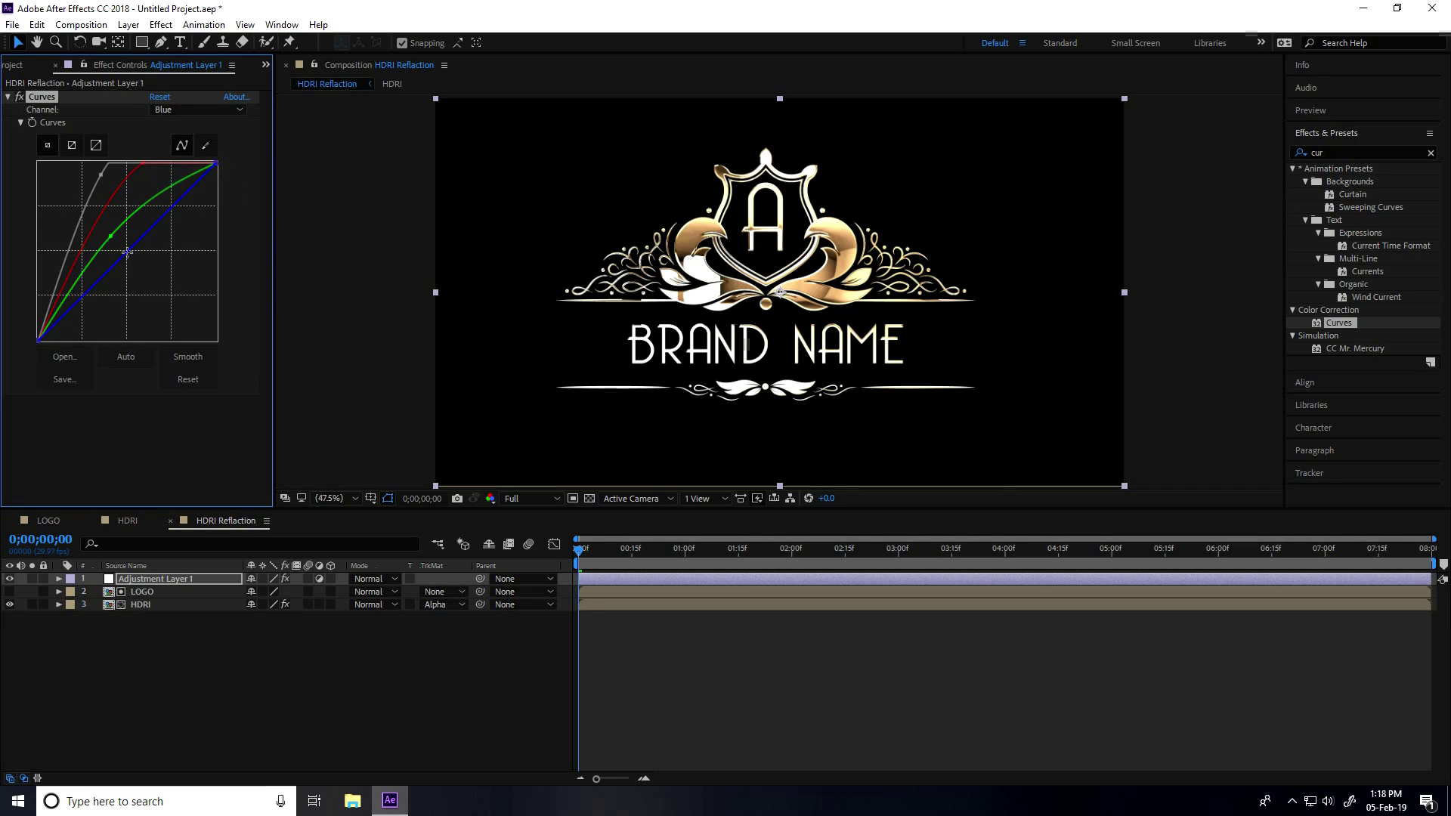
{"action": "left_click_drag", "start_coordinate": [138, 259], "coordinate": [147, 266]}
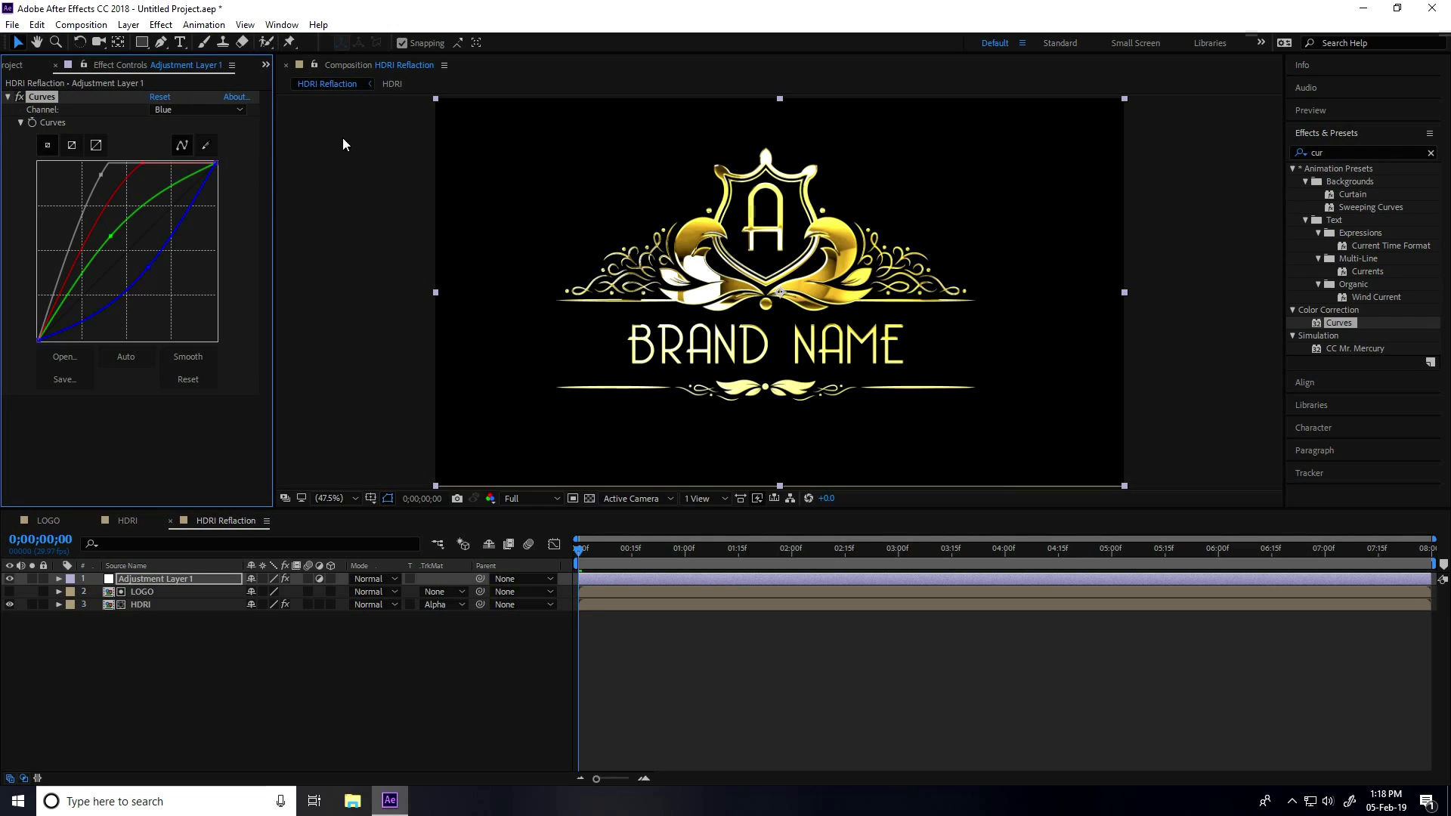
- Create a new composition named FINAL LOGO ANIMATION
{"action": "left_click", "coordinate": [92, 27]}
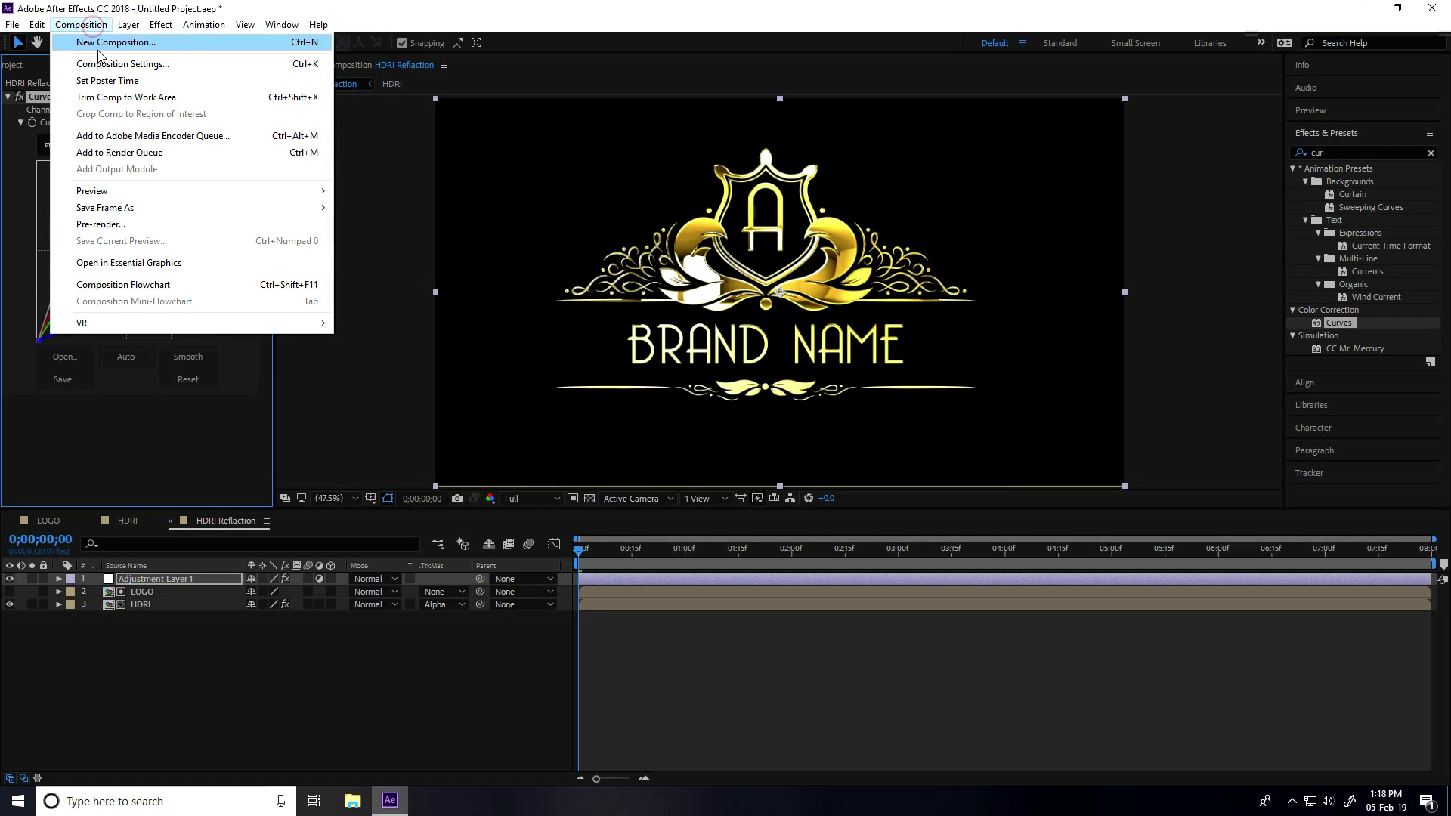
{"action": "left_click", "coordinate": [156, 47]}
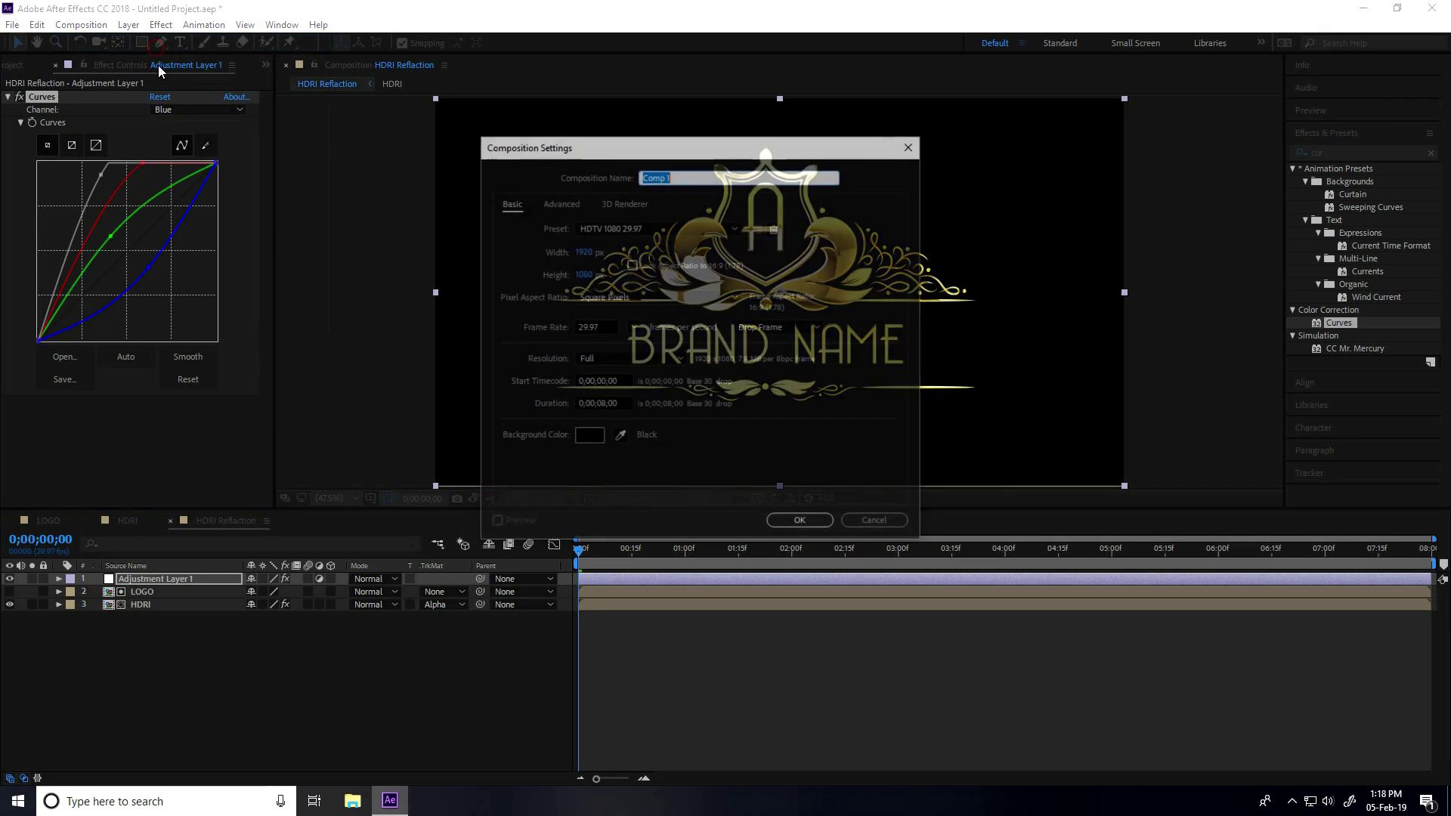
{"action": "key", "text": "BackSpace"}
{"action": "type", "text": "FINAL LOGO ANIMA"}
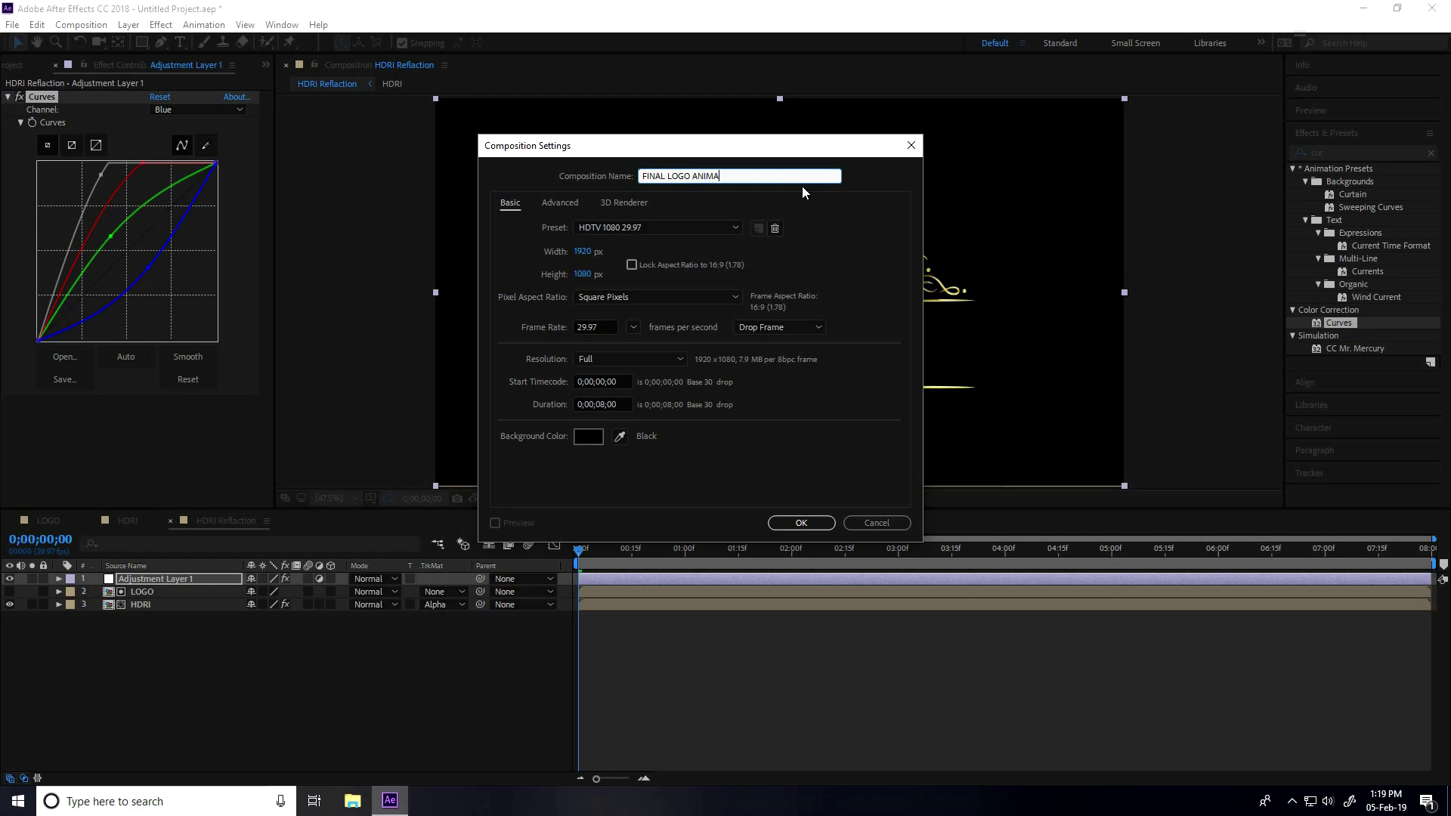
{"action": "type", "text": "TION"}
{"action": "left_click", "coordinate": [784, 527]}
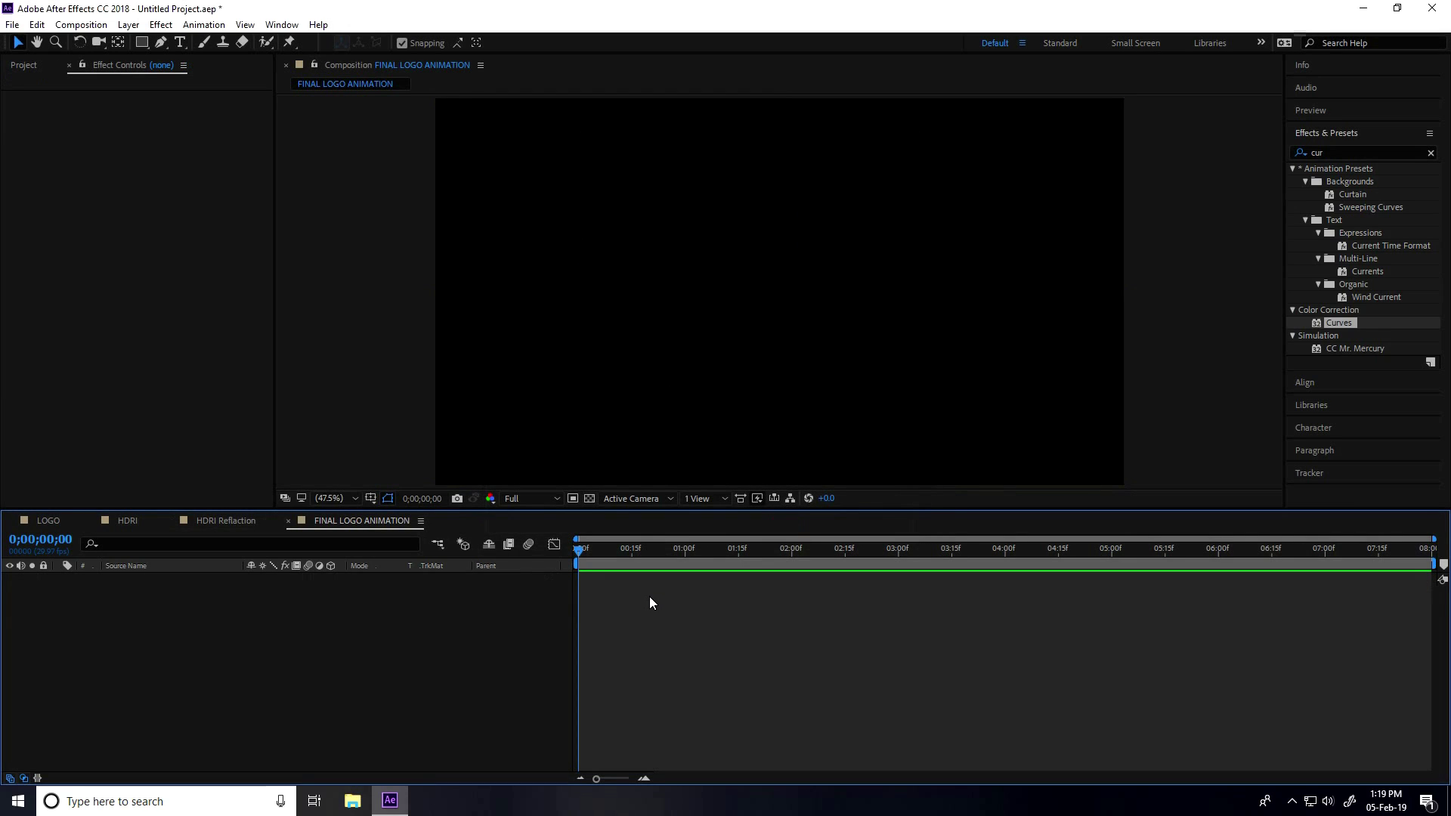
- Add the LOGO composition with HDRI Reflection beneath it to FINAL LOGO ANIMATION, and hide the HDRI Reflection layer
{"action": "left_click", "coordinate": [18, 66]}
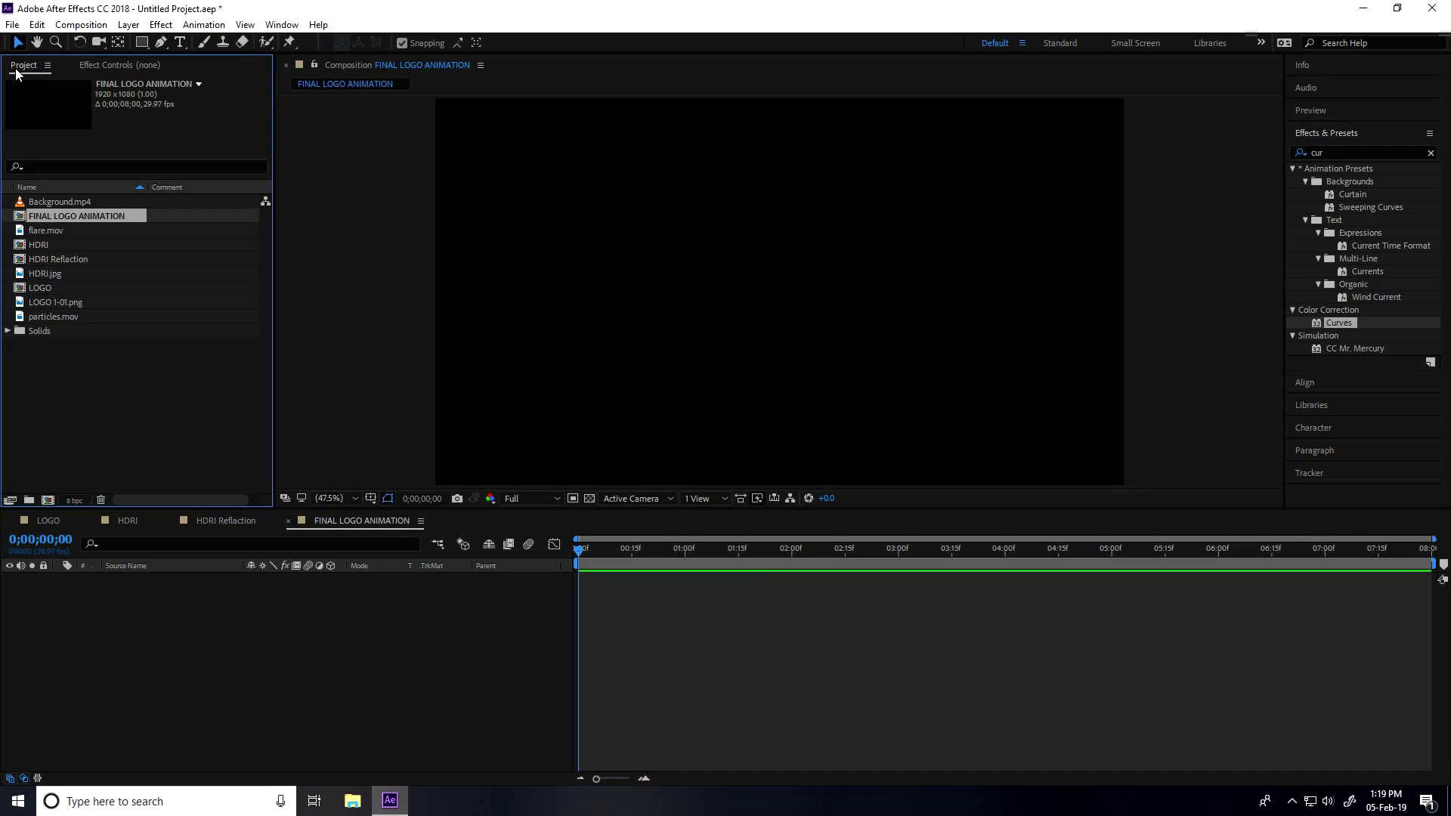
{"action": "left_click", "coordinate": [38, 287]}
{"action": "left_click_drag", "start_coordinate": [38, 288], "coordinate": [132, 612]}
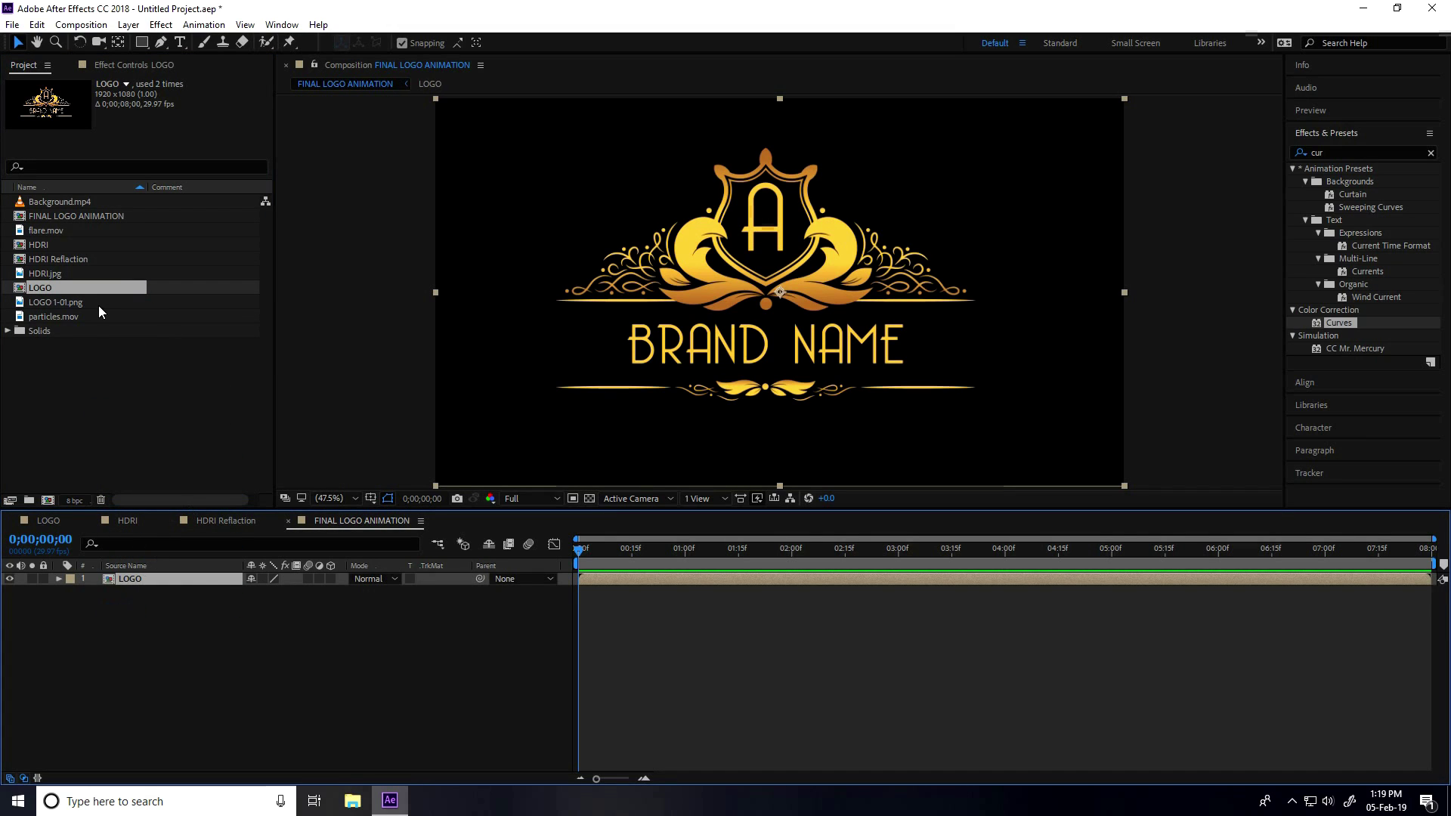
{"action": "left_click_drag", "start_coordinate": [47, 261], "coordinate": [173, 633]}
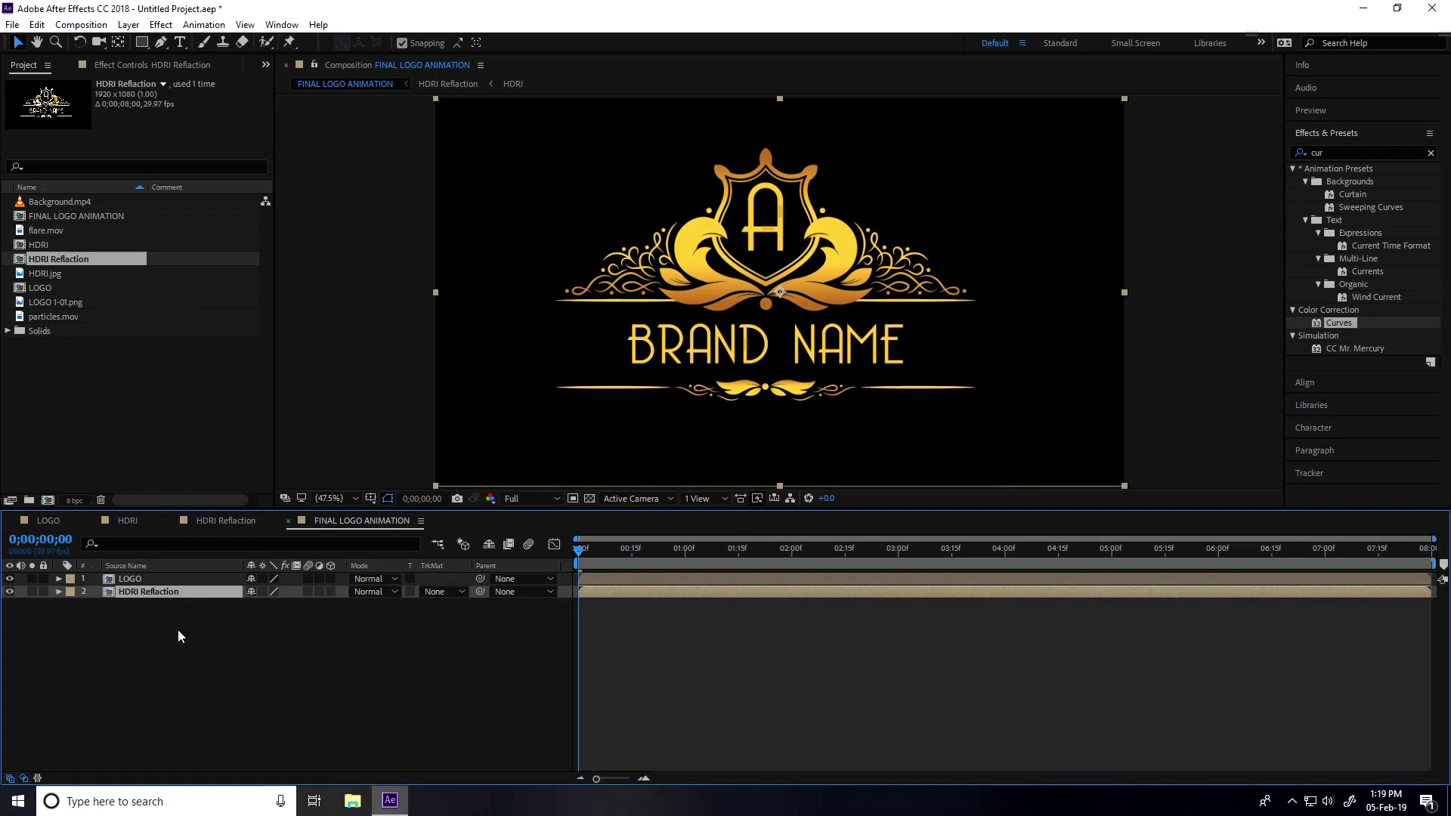
{"action": "left_click", "coordinate": [9, 592]}
- Find the Vegas effect and apply it to the LOGO layer
{"action": "left_click", "coordinate": [125, 581]}
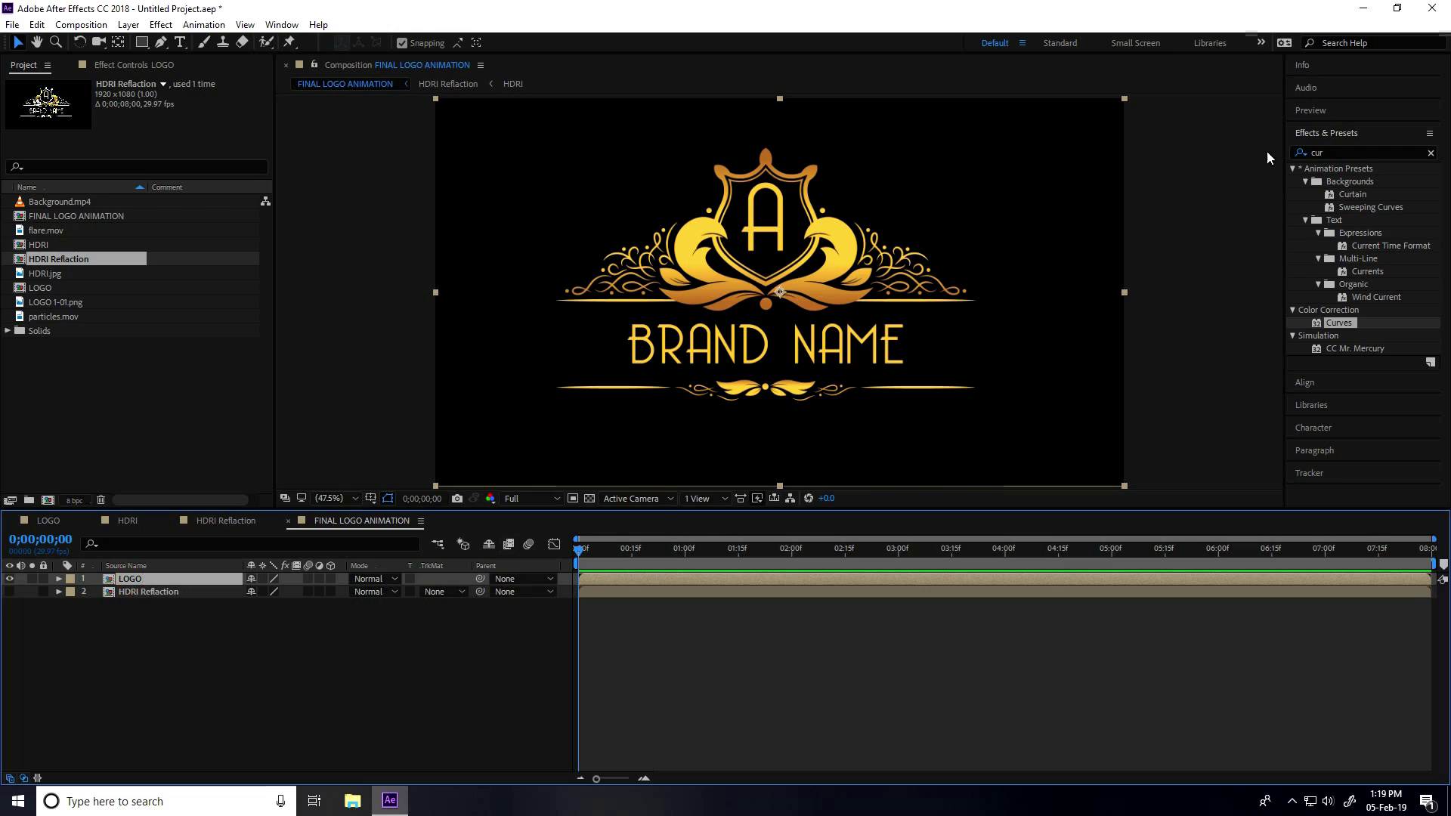
{"action": "left_click", "coordinate": [1353, 152]}
{"action": "key", "text": "BackSpace"}
{"action": "key", "text": "BackSpace"}
{"action": "key", "text": "BackSpace"}
{"action": "type", "text": "ve"}
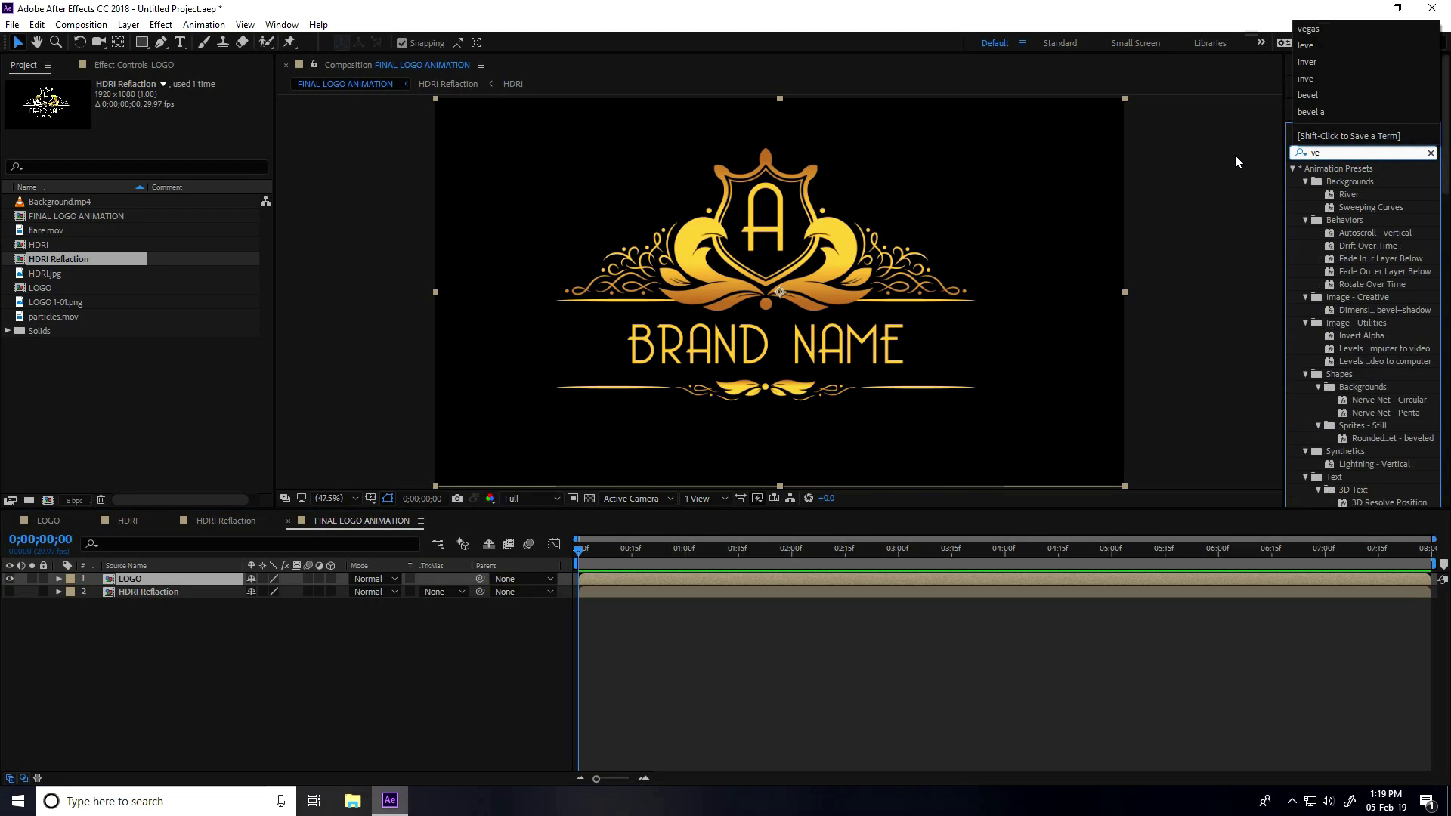
{"action": "type", "text": "gas"}
{"action": "left_click_drag", "start_coordinate": [1333, 182], "coordinate": [140, 580]}
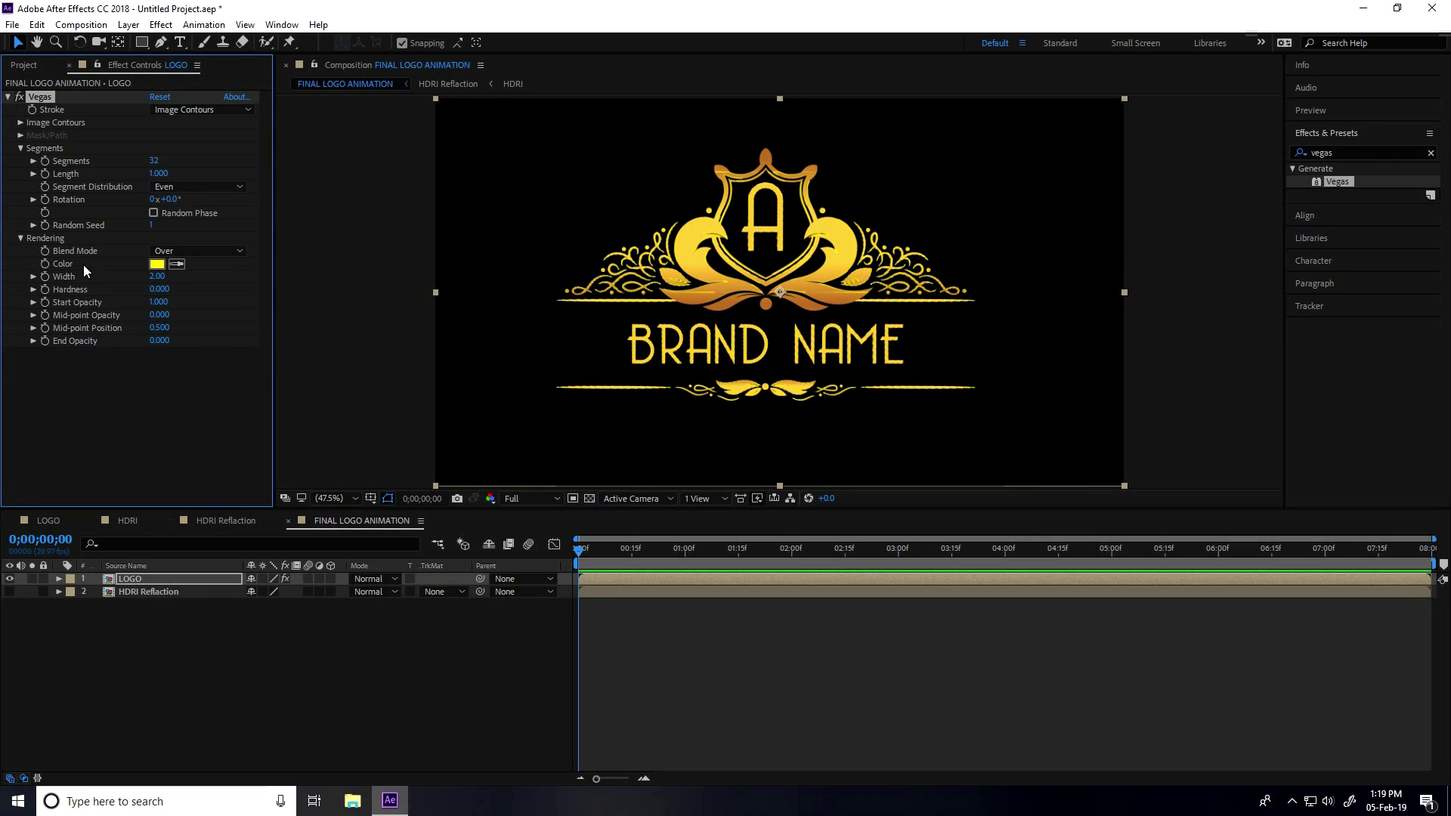
- Set the Vegas effect's Blend Mode to Transparent and its stroke colour to white
{"action": "left_click", "coordinate": [207, 252]}
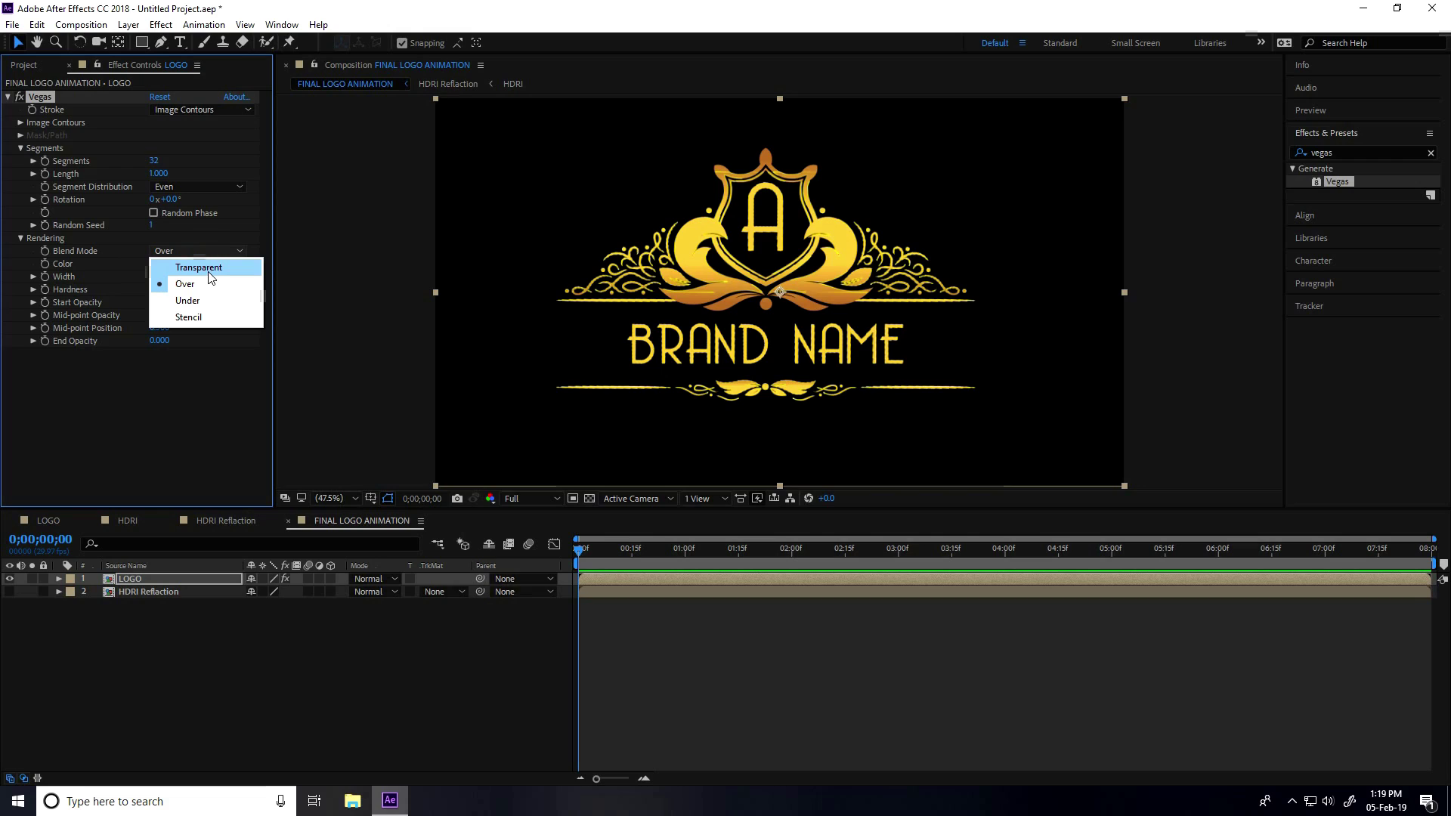
{"action": "left_click", "coordinate": [207, 269]}
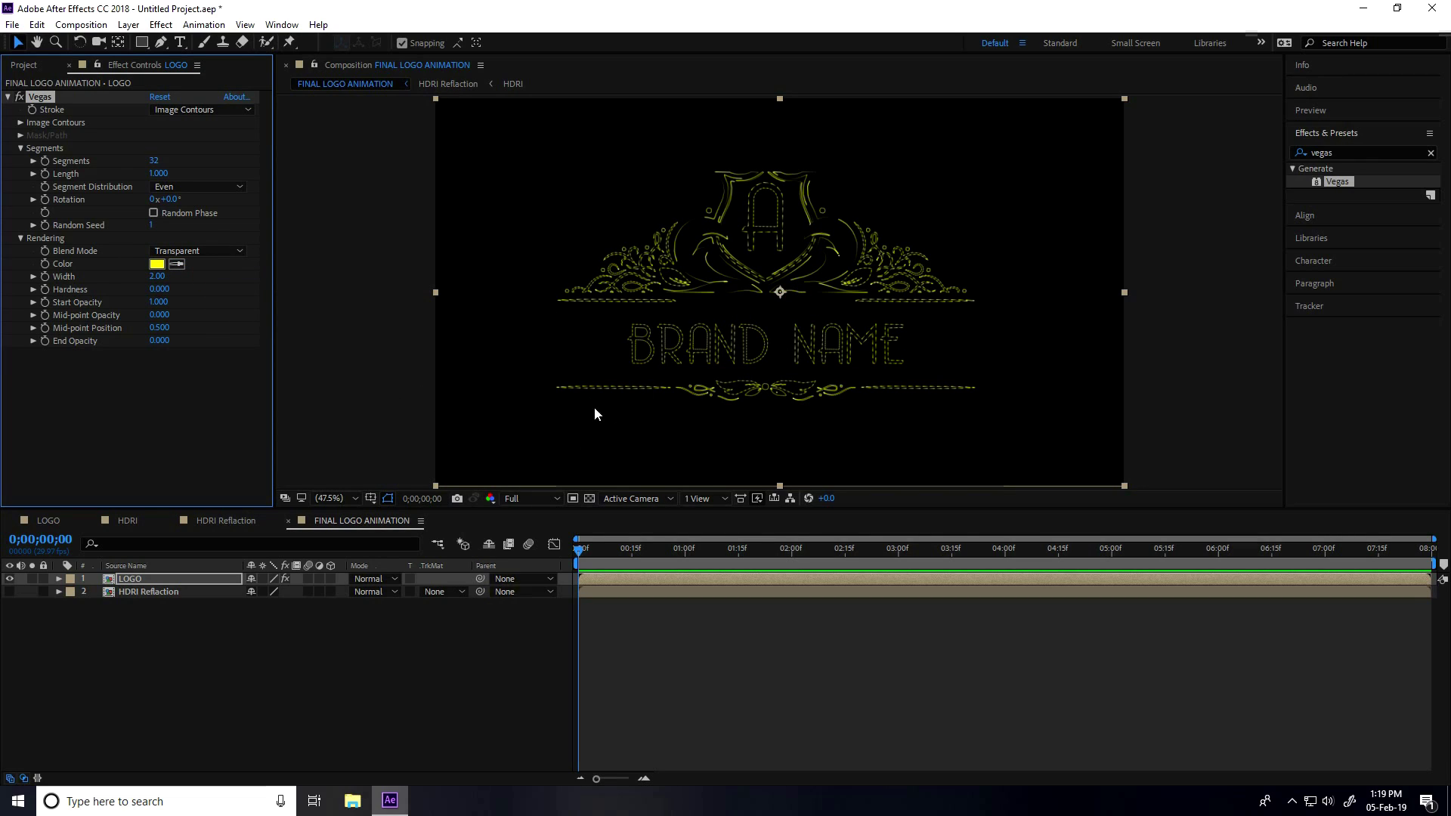
{"action": "left_click", "coordinate": [156, 264]}
{"action": "left_click_drag", "start_coordinate": [152, 259], "coordinate": [85, 227]}
{"action": "left_click", "coordinate": [408, 231]}
- Set the number of Vegas Segments to 2
{"action": "left_click", "coordinate": [156, 161]}
{"action": "type", "text": "2"}
{"action": "key", "text": "Return"}
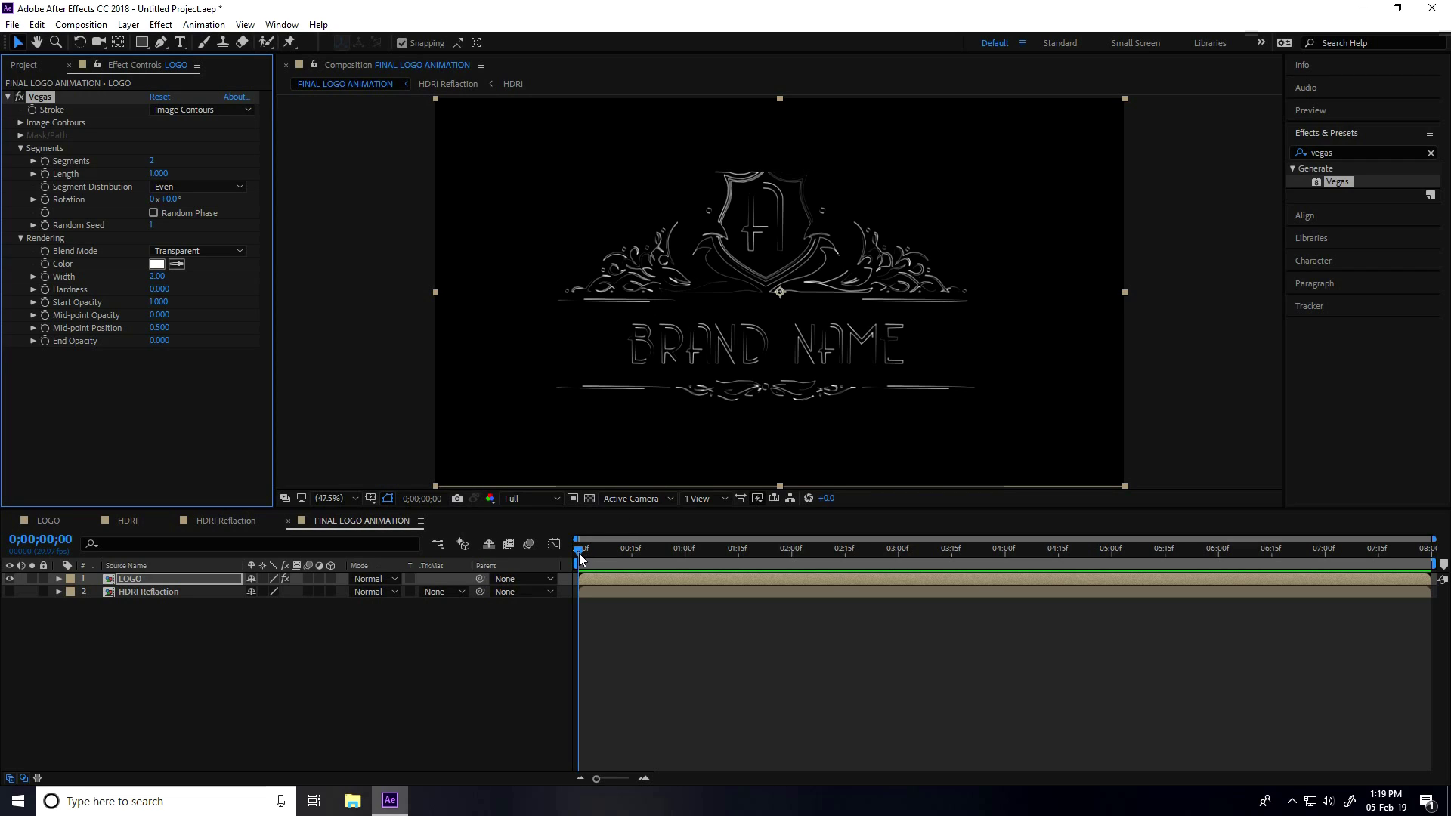
- Add a Vegas Length keyframe with value 0 at 0;00;00;15
{"action": "left_click_drag", "start_coordinate": [579, 557], "coordinate": [687, 591]}
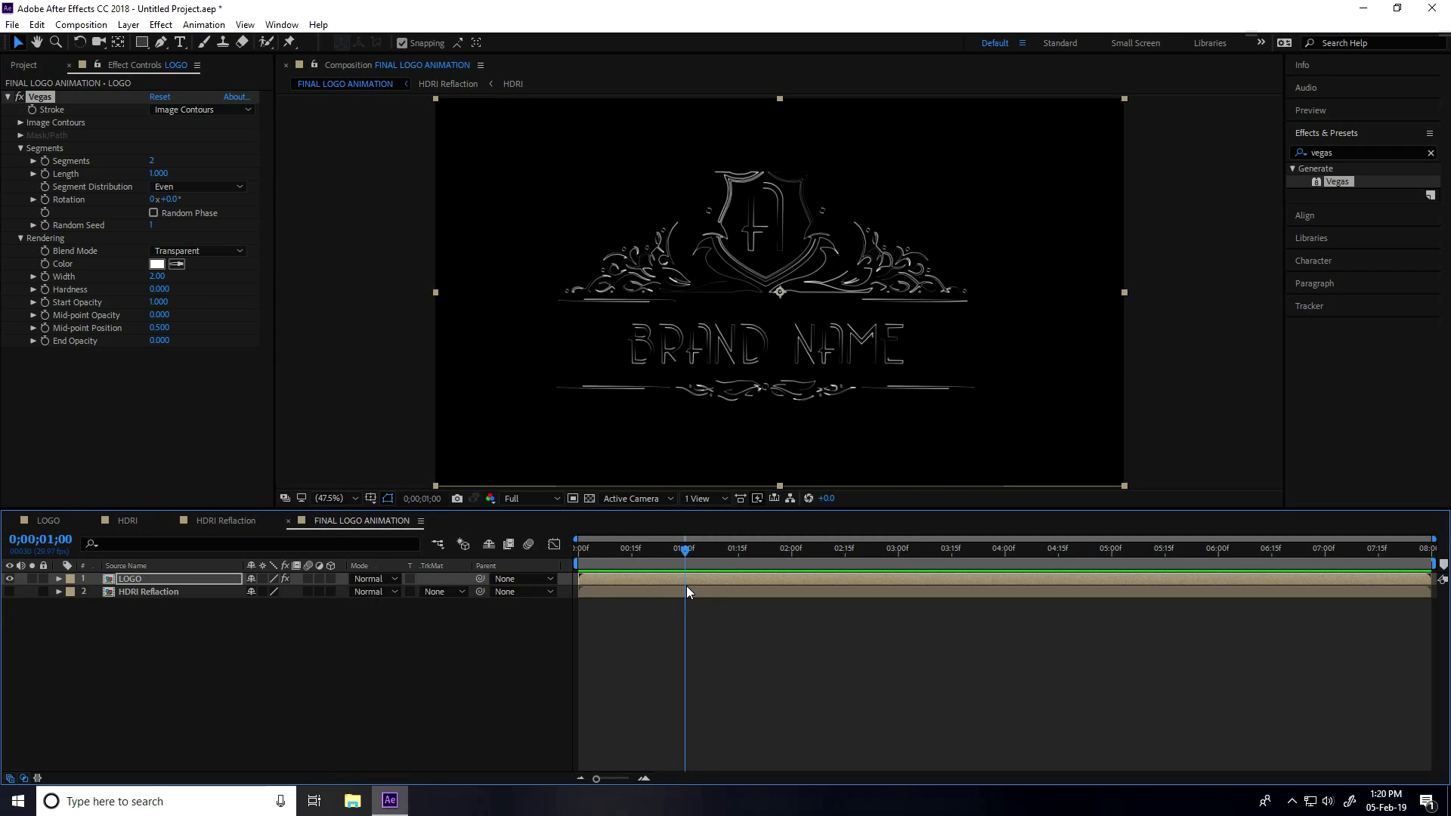
{"action": "left_click_drag", "start_coordinate": [687, 555], "coordinate": [631, 561]}
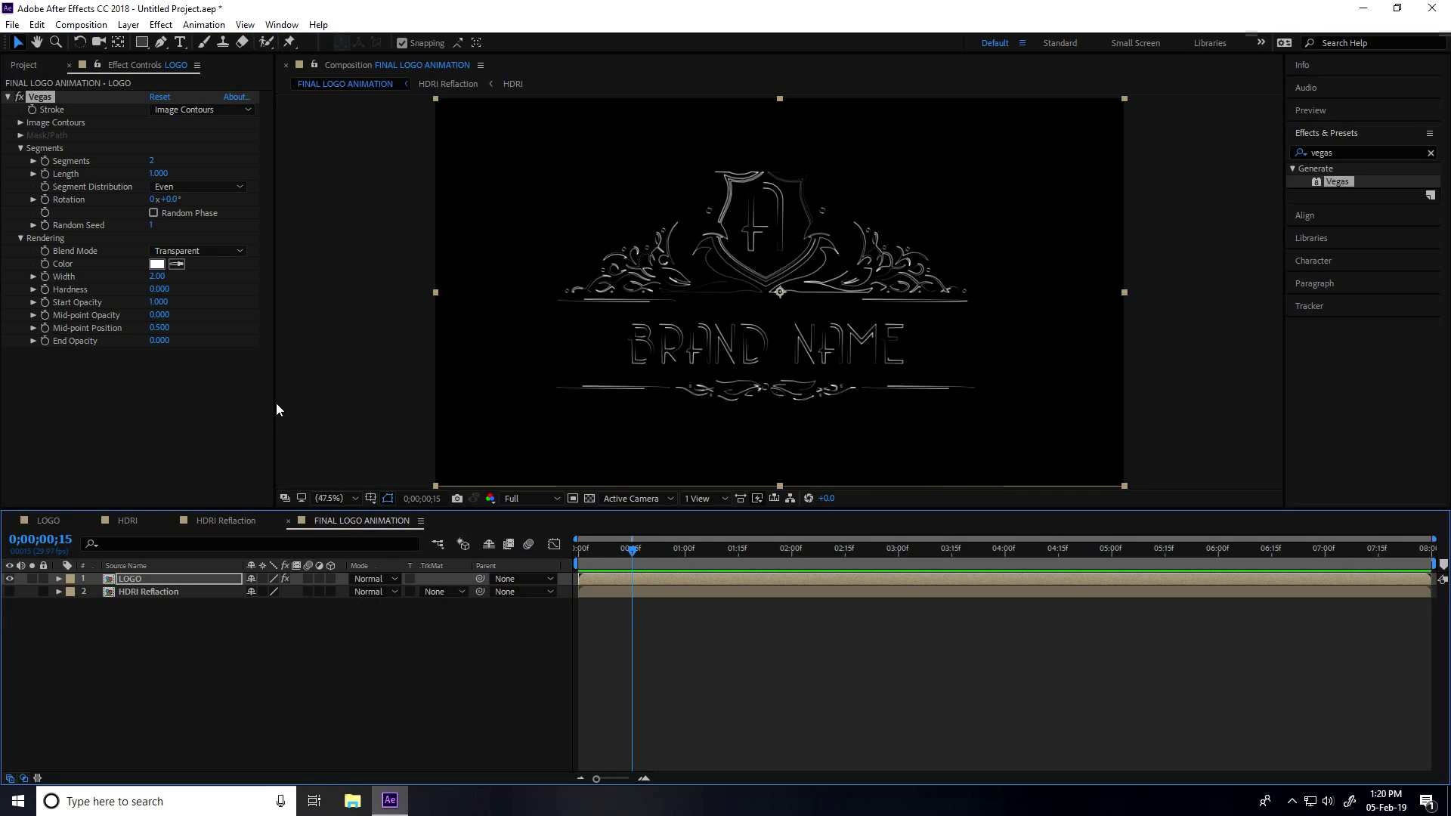
{"action": "left_click", "coordinate": [45, 174]}
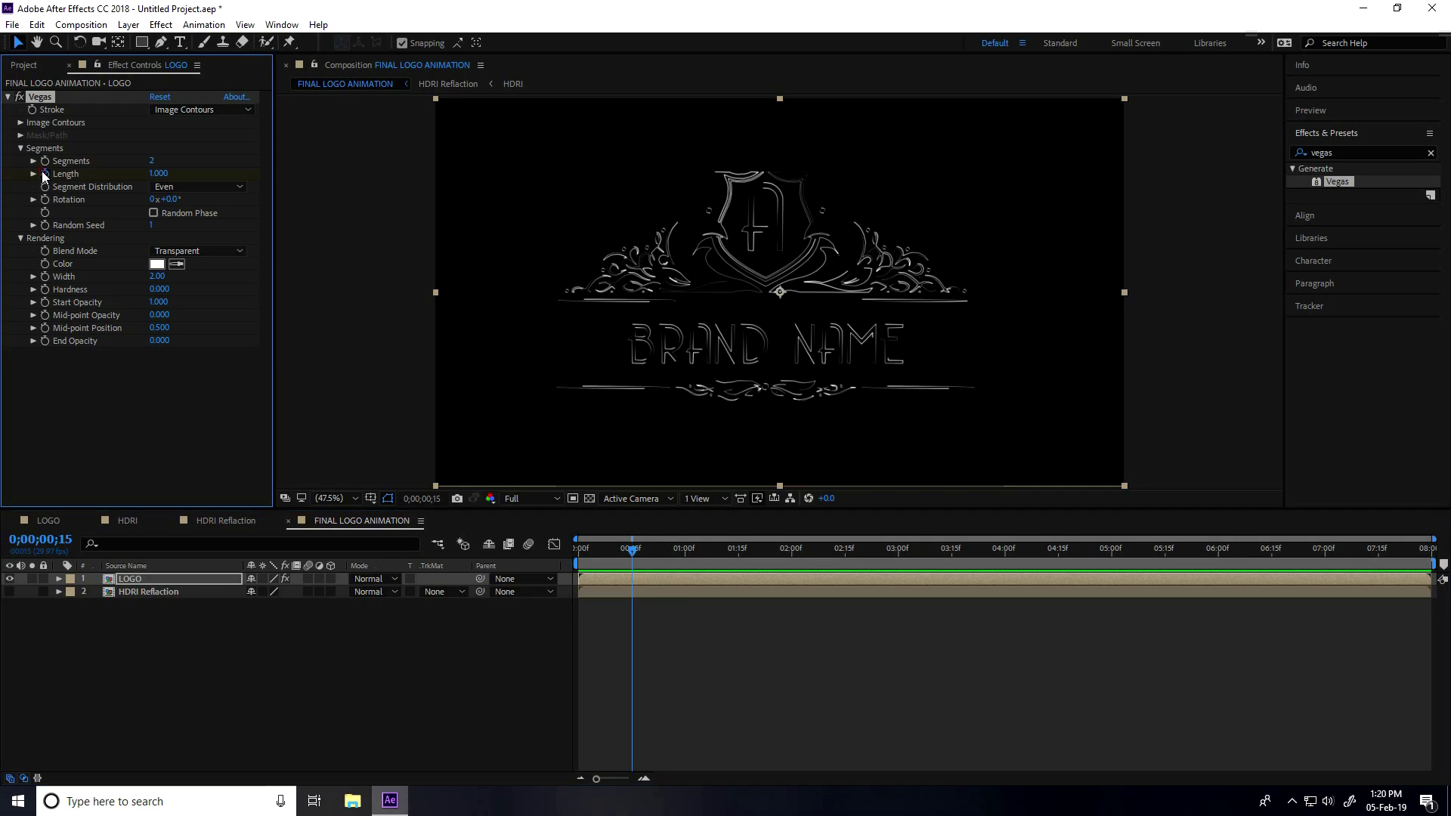
{"action": "left_click", "coordinate": [160, 175]}
{"action": "type", "text": "0"}
{"action": "key", "text": "Return"}
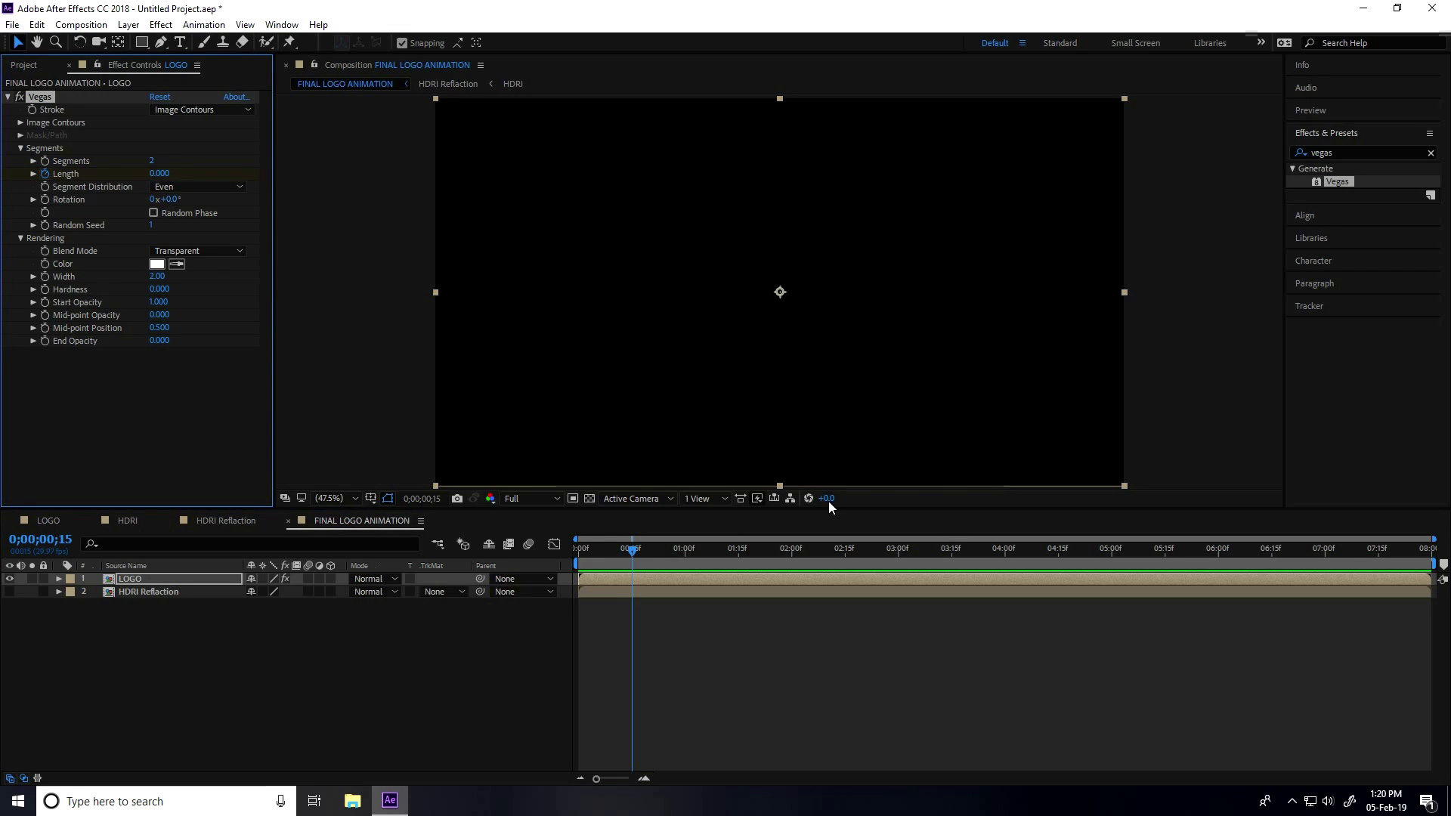
- Add a second Vegas Length keyframe with value 1 at 0;00;02;00
{"action": "left_click_drag", "start_coordinate": [638, 550], "coordinate": [791, 575]}
{"action": "left_click", "coordinate": [163, 180]}
{"action": "type", "text": "1"}
{"action": "key", "text": "Return"}
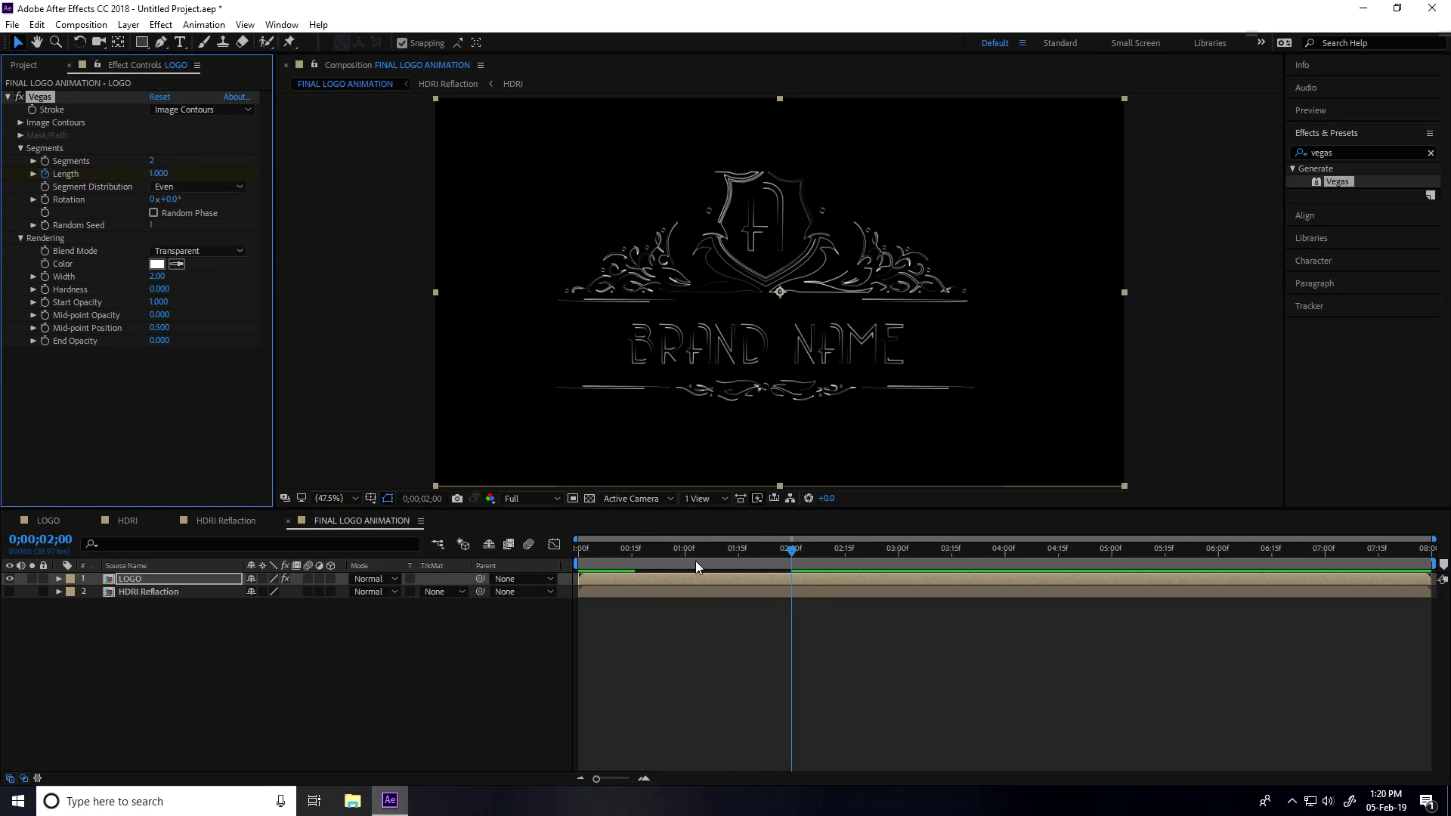
- Animate the Vegas Rotation from 0° at 0;00;00;15 to 150° at 0;00;04;00
{"action": "left_click_drag", "start_coordinate": [799, 552], "coordinate": [632, 564]}
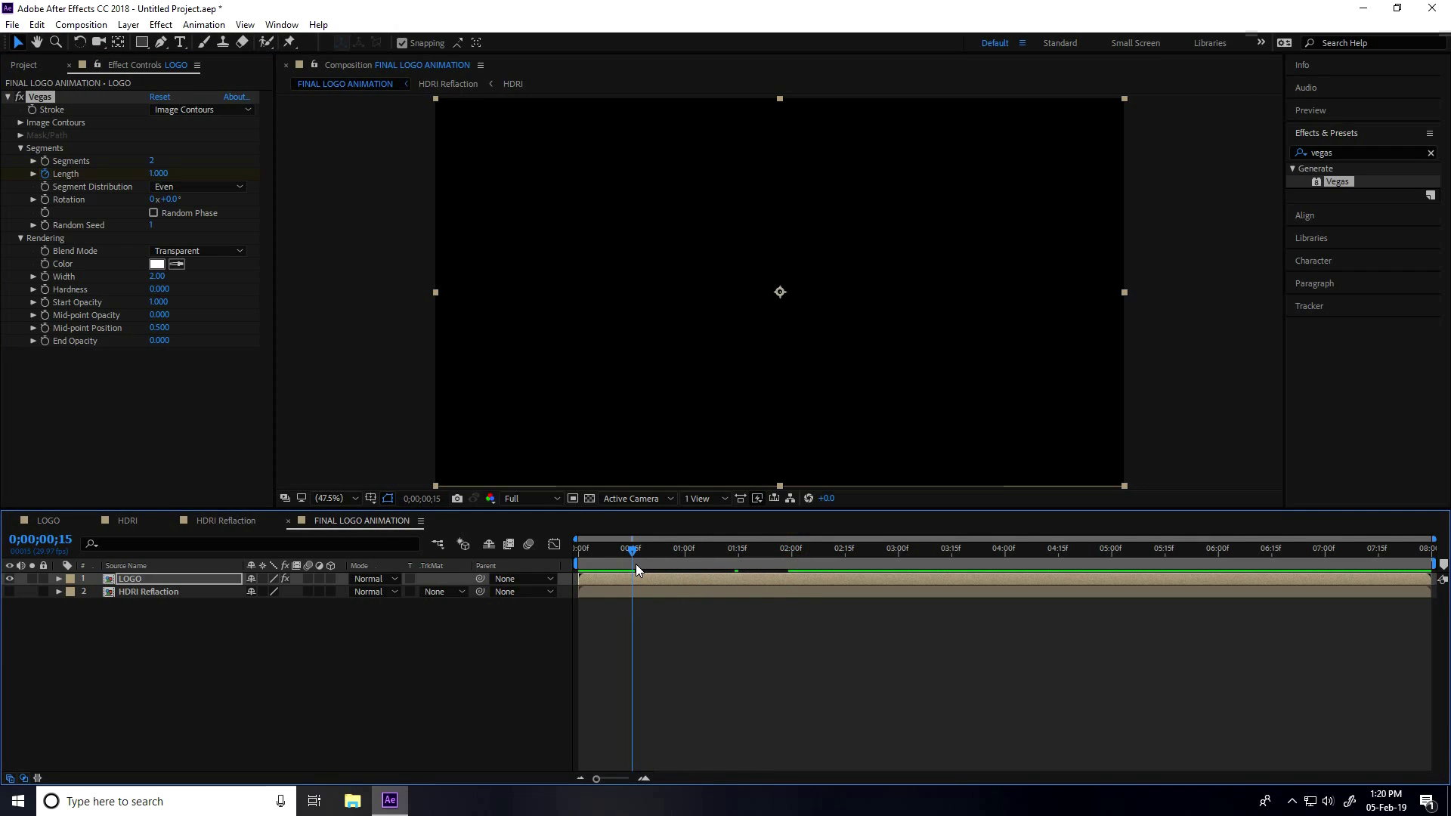
{"action": "left_click", "coordinate": [45, 200]}
{"action": "left_click_drag", "start_coordinate": [637, 553], "coordinate": [1005, 614]}
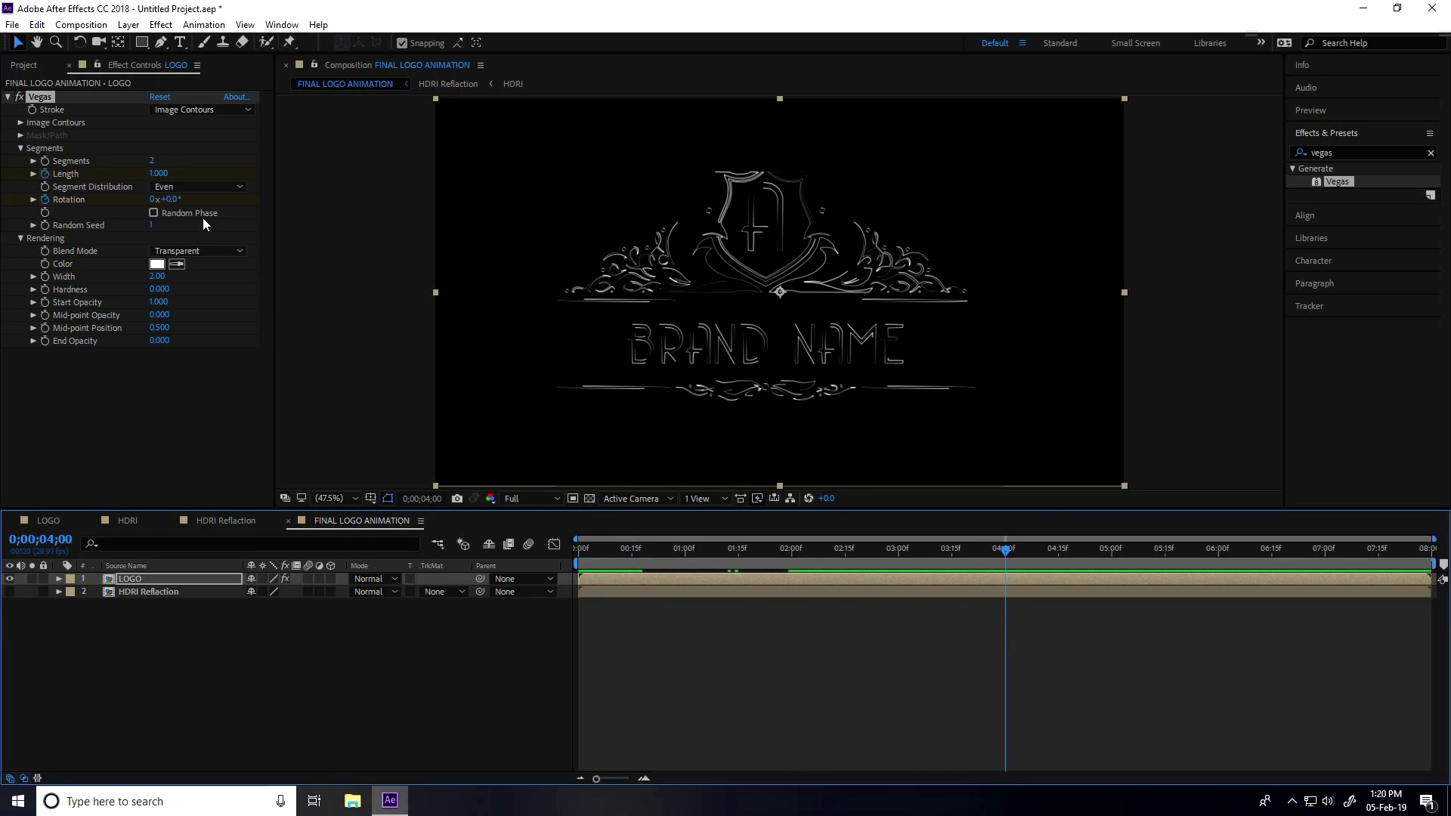
{"action": "left_click", "coordinate": [171, 200]}
{"action": "type", "text": "150"}
{"action": "key", "text": "Return"}
- Preview the outline animation from the start of the timeline
{"action": "left_click_drag", "start_coordinate": [1008, 550], "coordinate": [529, 603]}
{"action": "key", "text": "space"}
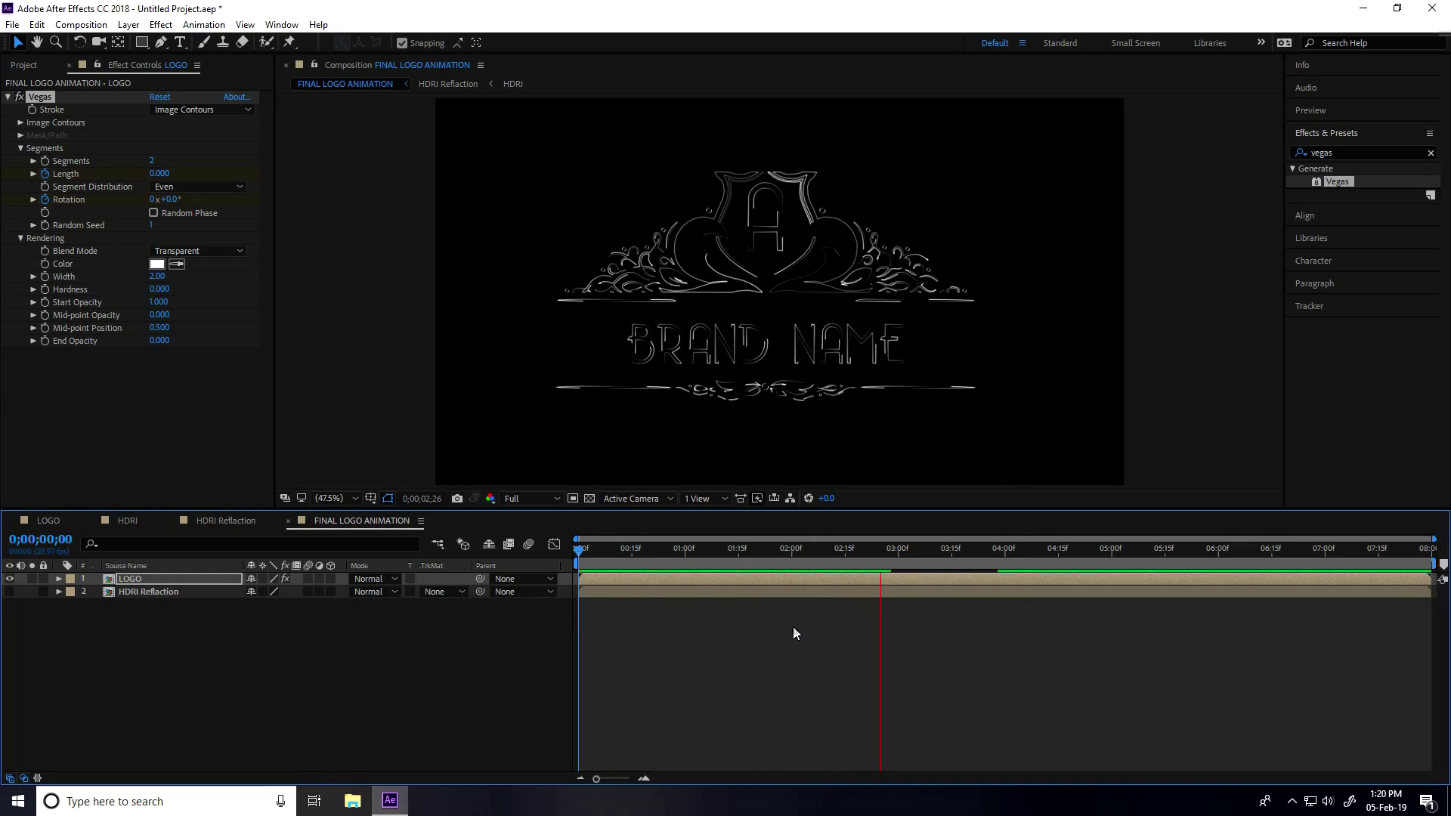
{"action": "key", "text": "space"}
{"action": "mouse_move", "coordinate": [1081, 547]}
{"action": "left_mouse_down"}
{"action": "mouse_move", "coordinate": [599, 550]}
{"action": "mouse_move", "coordinate": [579, 593]}
{"action": "left_mouse_up"}
{"action": "key", "text": "space"}
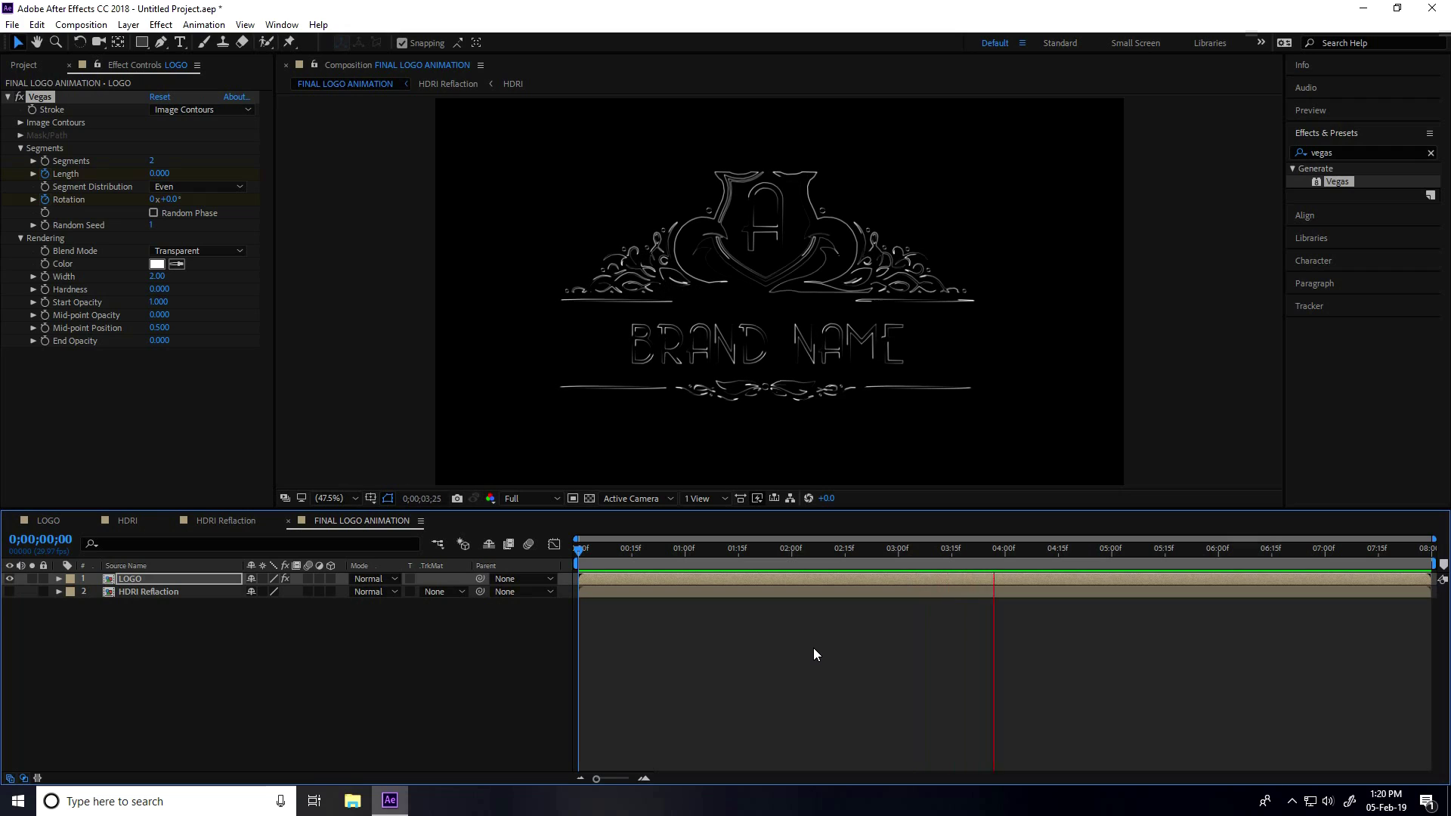
{"action": "key", "text": "space"}
- Check a frame near 0;00;03;09 and set the Vegas stroke Width to 1.5
{"action": "mouse_move", "coordinate": [1067, 547]}
{"action": "left_mouse_down"}
{"action": "mouse_move", "coordinate": [914, 552]}
{"action": "mouse_move", "coordinate": [932, 559]}
{"action": "left_mouse_up"}
{"action": "left_click", "coordinate": [157, 276]}
{"action": "type", "text": "1.5"}
{"action": "key", "text": "Return"}
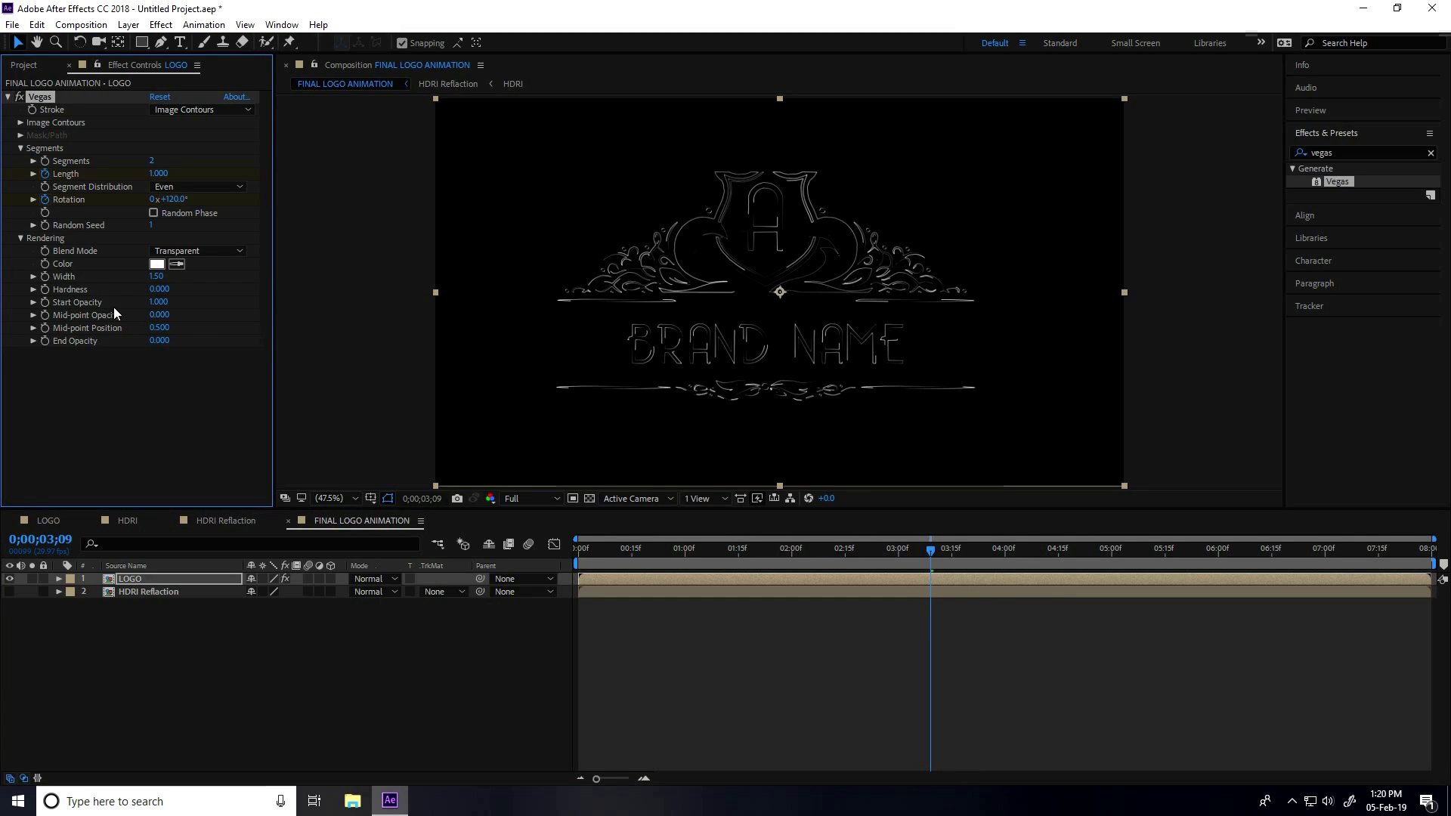
- Set the Vegas Start Opacity to 0 and Mid-point Opacity to 0.5
{"action": "left_click", "coordinate": [154, 301]}
{"action": "type", "text": "0"}
{"action": "key", "text": "Return"}
{"action": "left_click", "coordinate": [160, 315]}
{"action": "type", "text": "0.5"}
{"action": "key", "text": "Return"}
- Preview the thinner outline animation from the start, first alone and again with the HDRI Reflection layer temporarily shown
{"action": "left_click_drag", "start_coordinate": [930, 549], "coordinate": [579, 549]}
{"action": "key", "text": "space"}
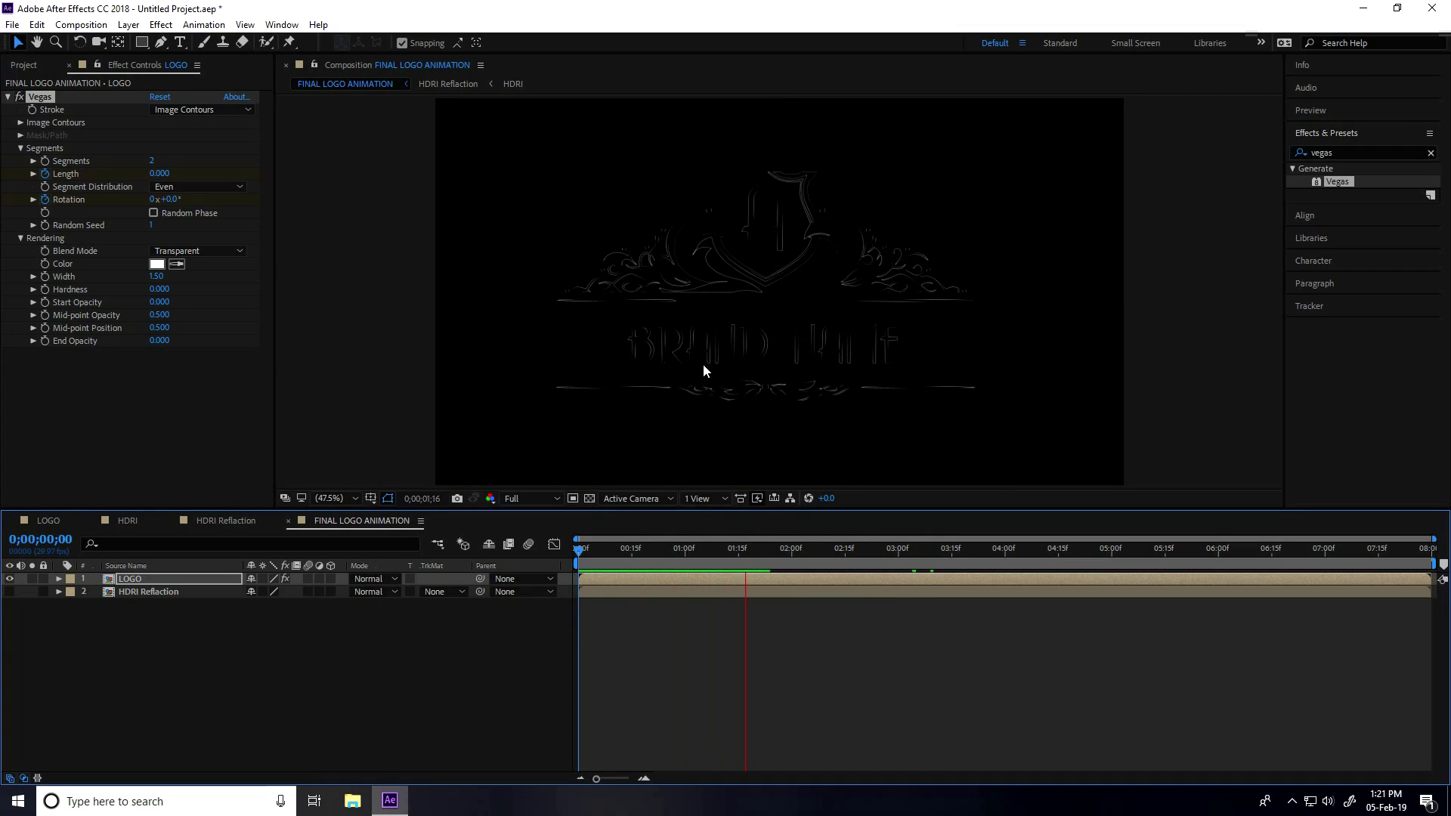
{"action": "key", "text": "space"}
{"action": "left_click", "coordinate": [9, 592]}
{"action": "left_click", "coordinate": [583, 550]}
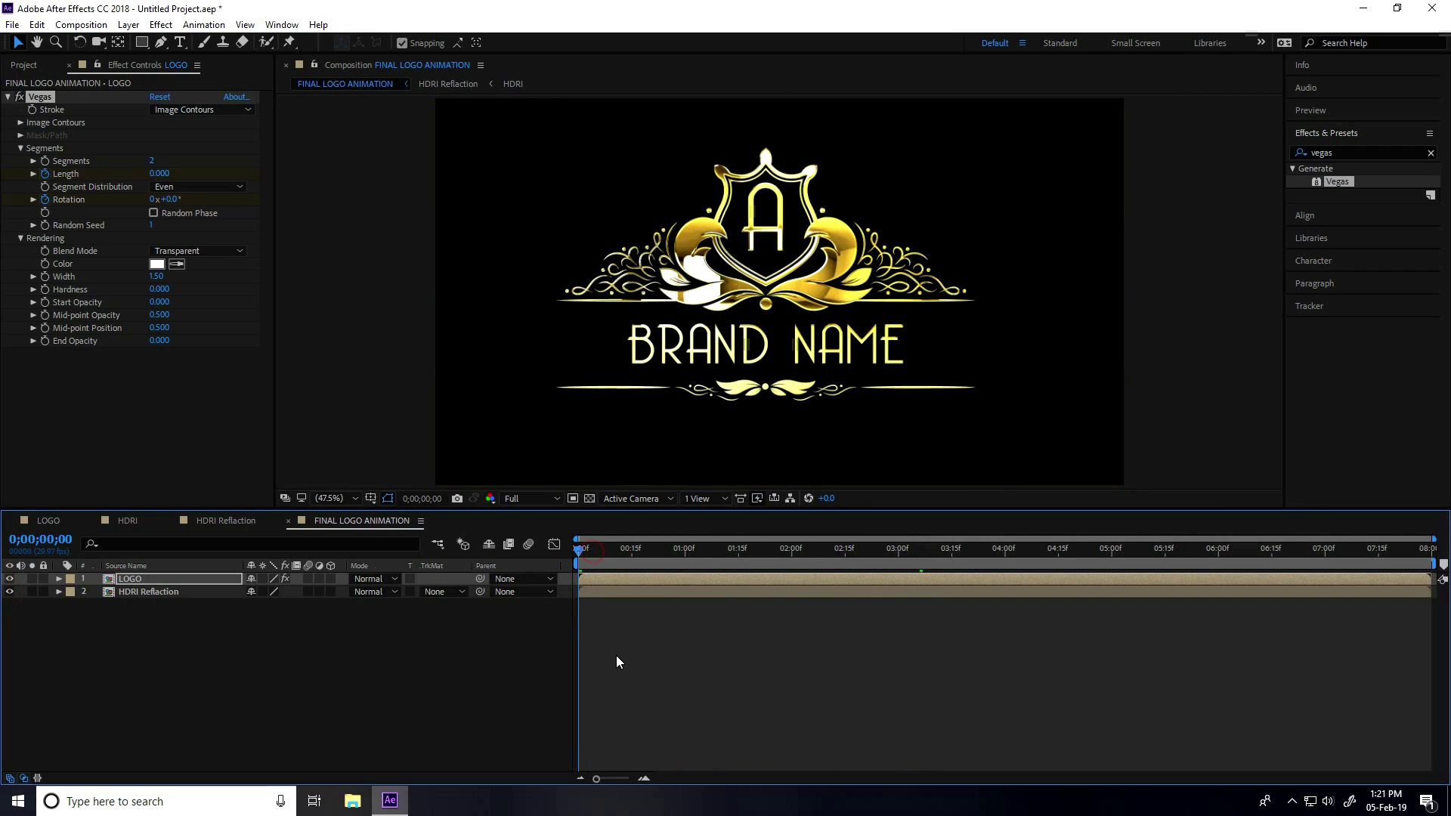
{"action": "key", "text": "space"}
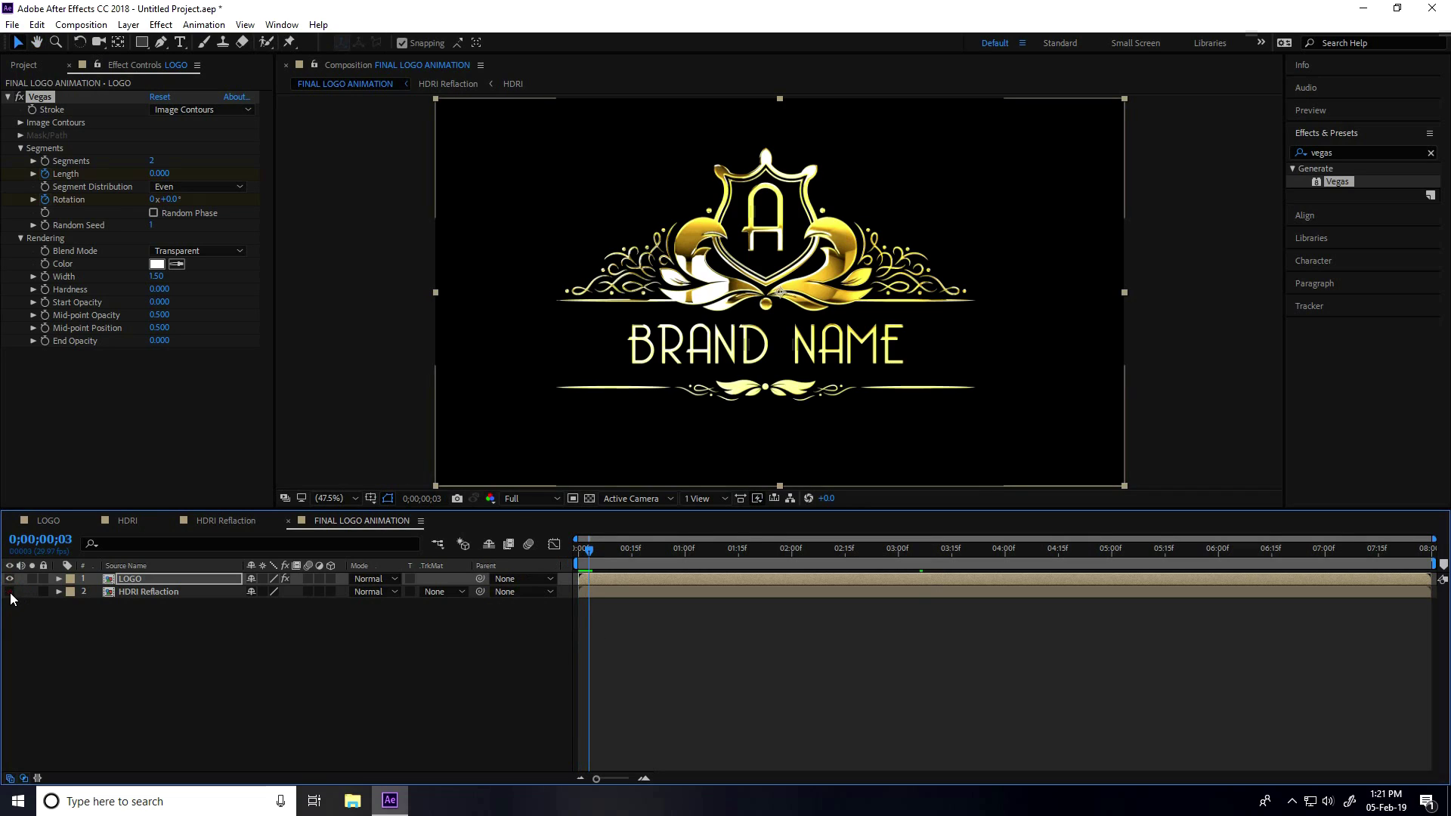
{"action": "left_click", "coordinate": [9, 592]}
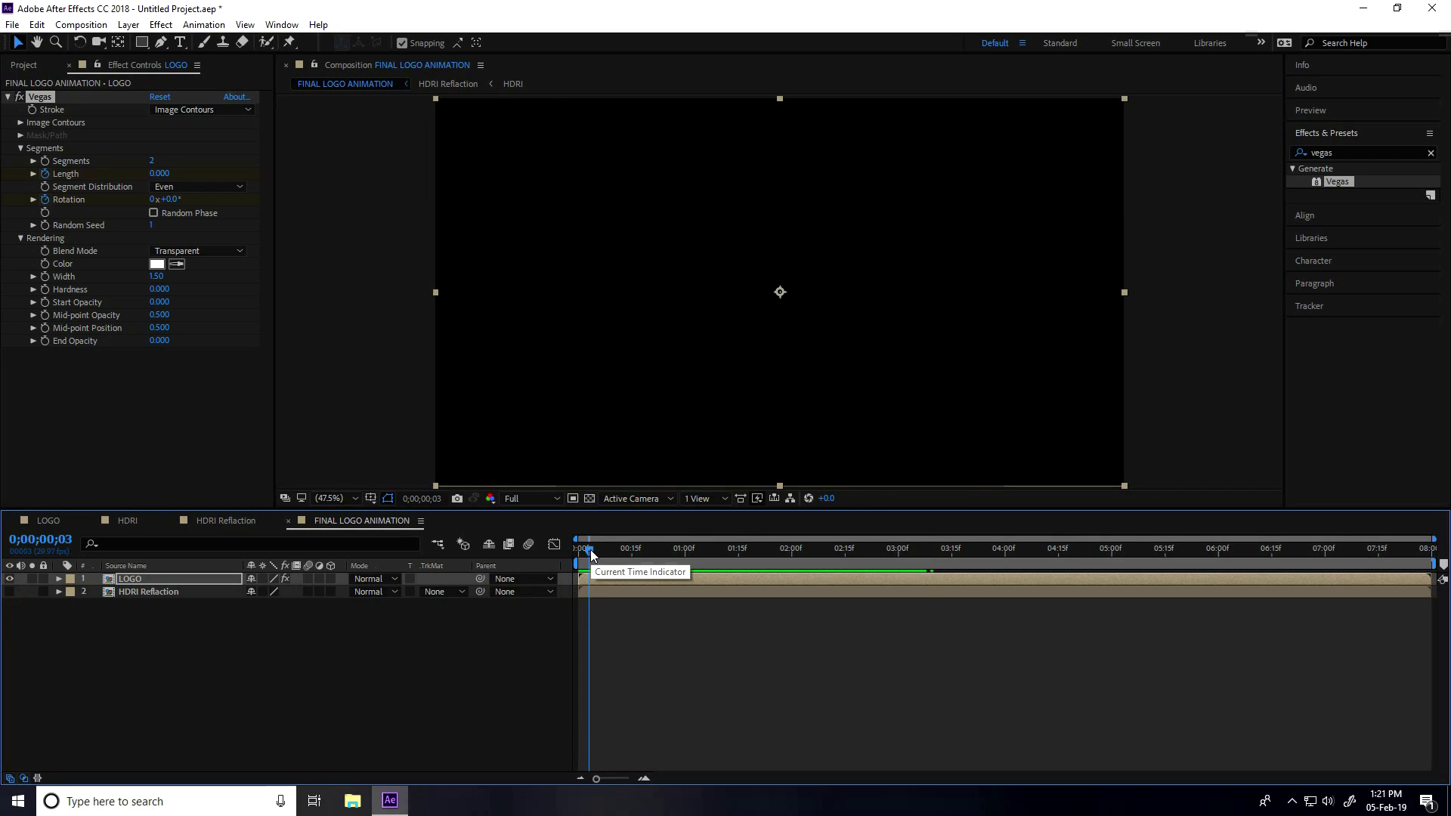
- Keyframe the LOGO layer's Opacity from 100% at 0;00;01;00 to 0% at 0;00;03;00
{"action": "left_click_drag", "start_coordinate": [592, 556], "coordinate": [685, 565]}
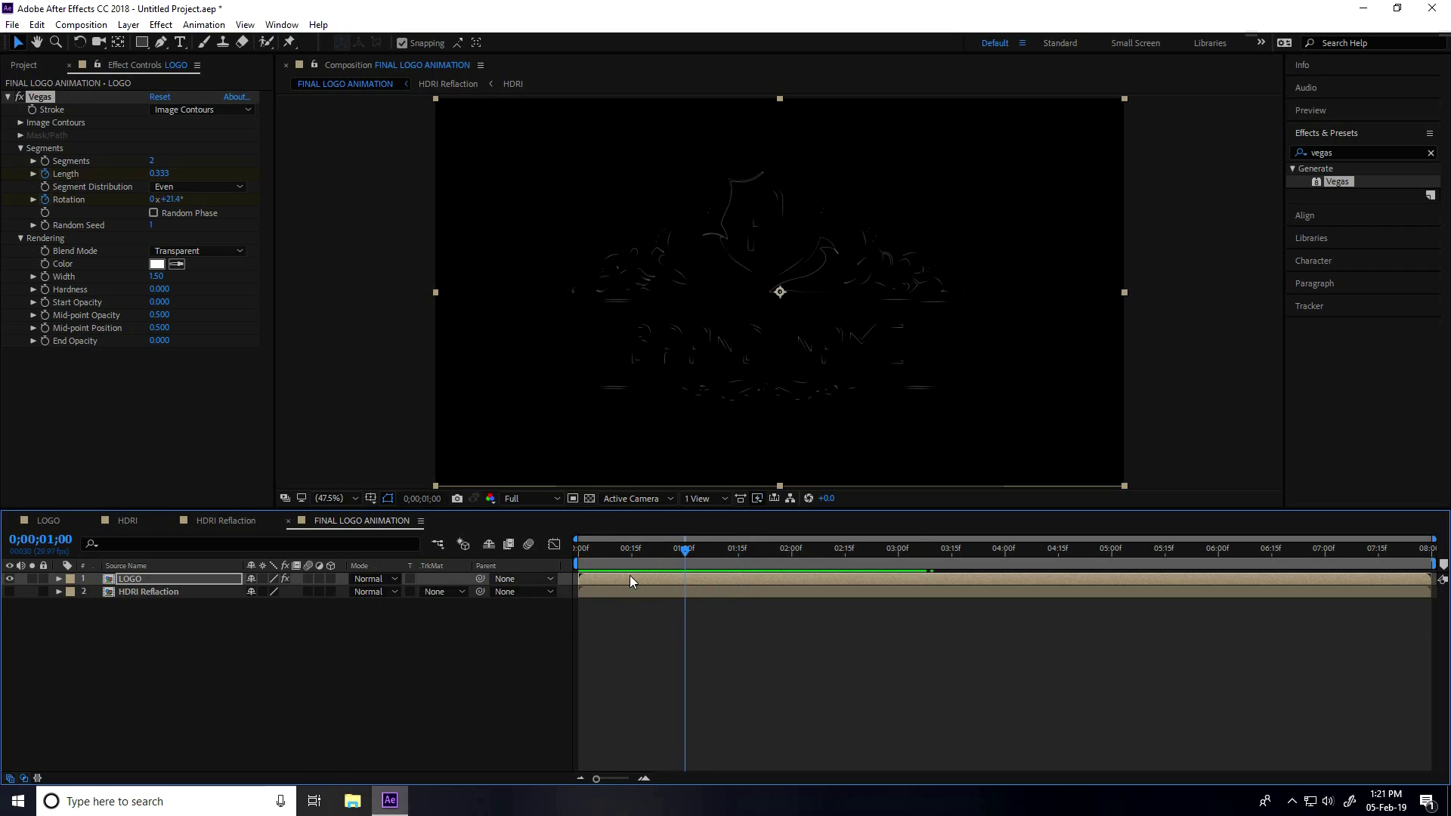
{"action": "left_click", "coordinate": [126, 580]}
{"action": "key", "text": "t"}
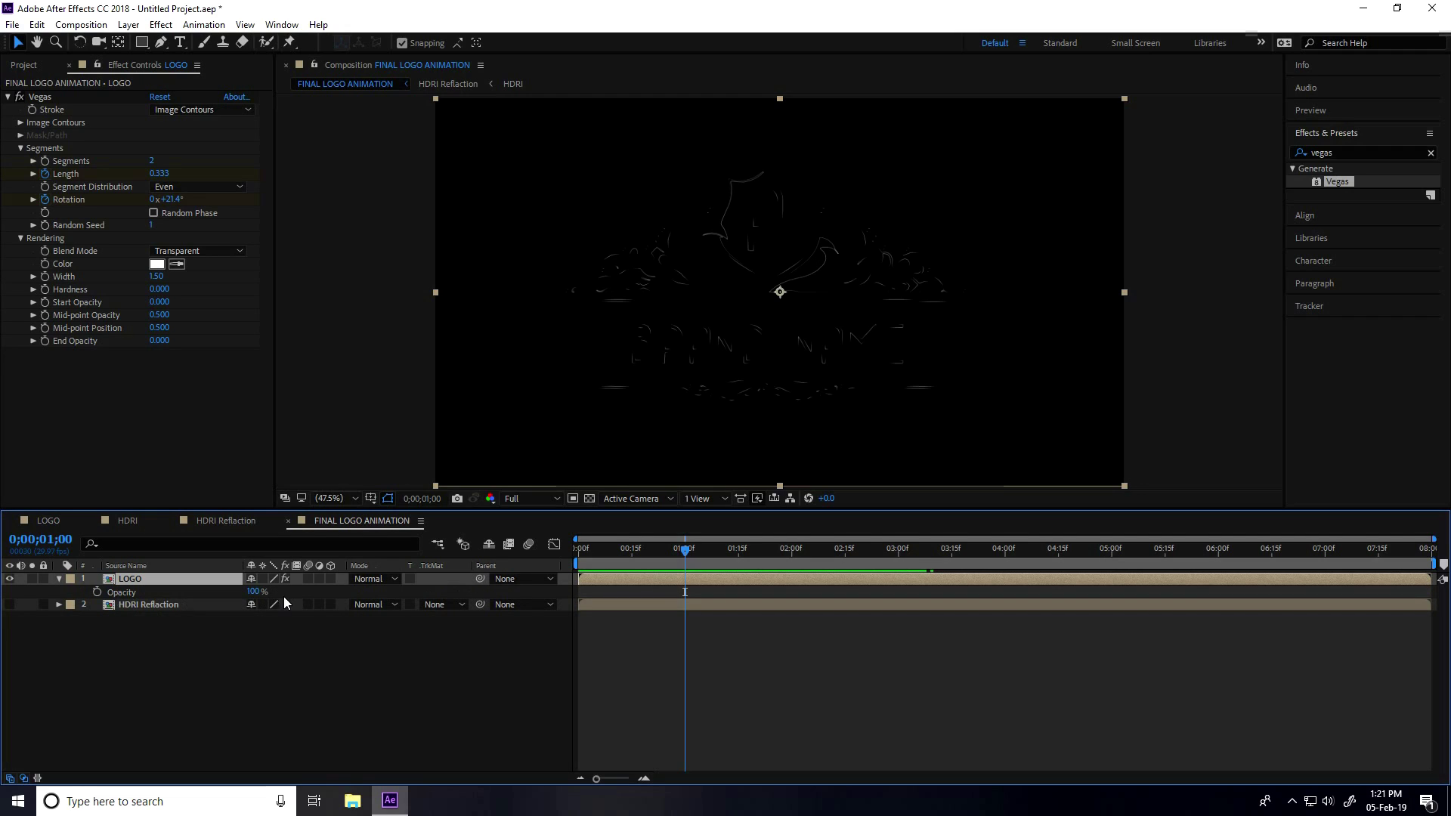
{"action": "left_click", "coordinate": [96, 591]}
{"action": "left_click_drag", "start_coordinate": [718, 557], "coordinate": [901, 569]}
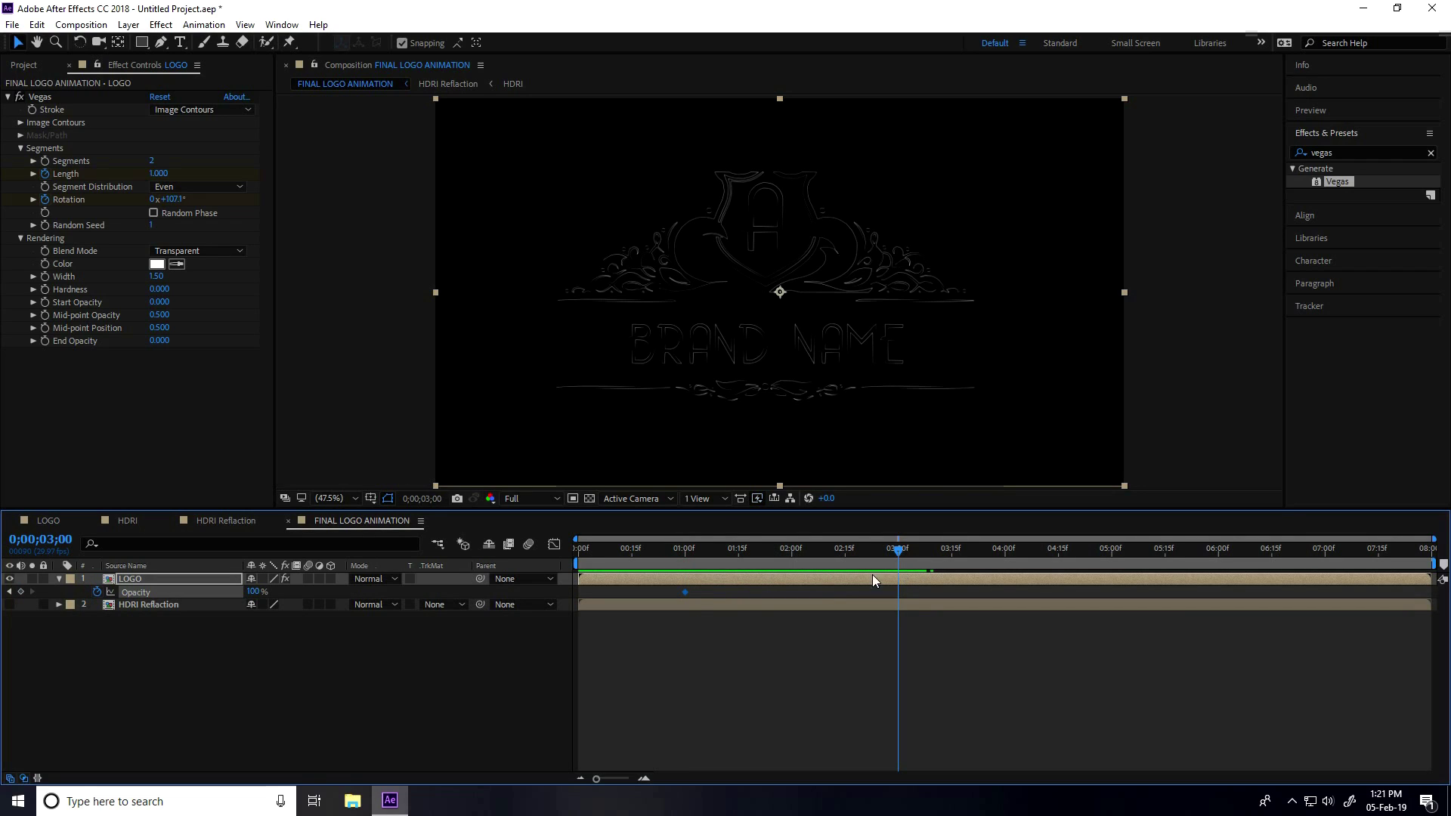
{"action": "left_click_drag", "start_coordinate": [253, 597], "coordinate": [186, 597]}
- Preview the fading outline animation from the start of the timeline
{"action": "left_click_drag", "start_coordinate": [896, 553], "coordinate": [579, 566]}
{"action": "key", "text": "space"}
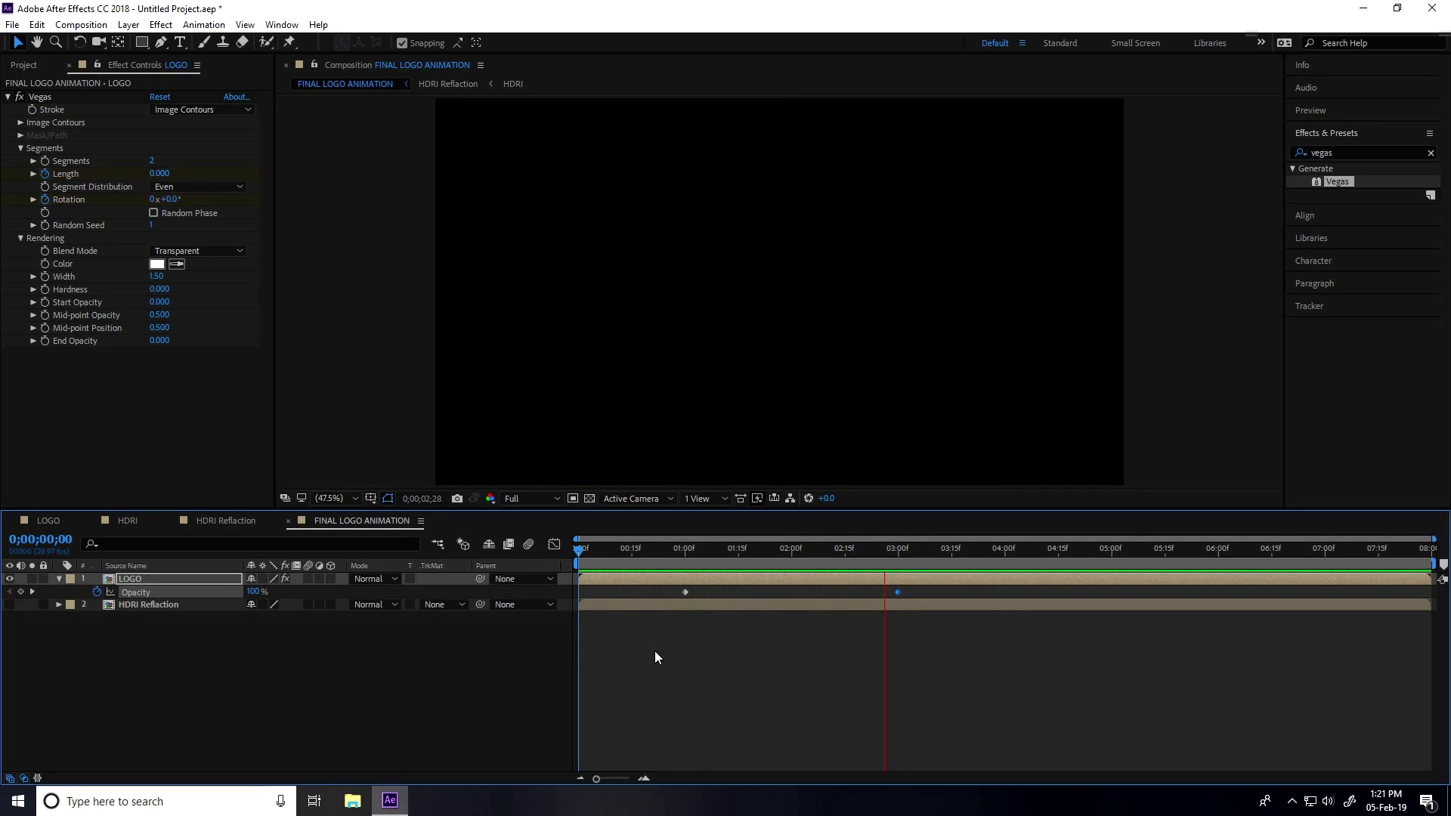
{"action": "left_click", "coordinate": [597, 549]}
{"action": "key", "text": "space"}
{"action": "key", "text": "space"}
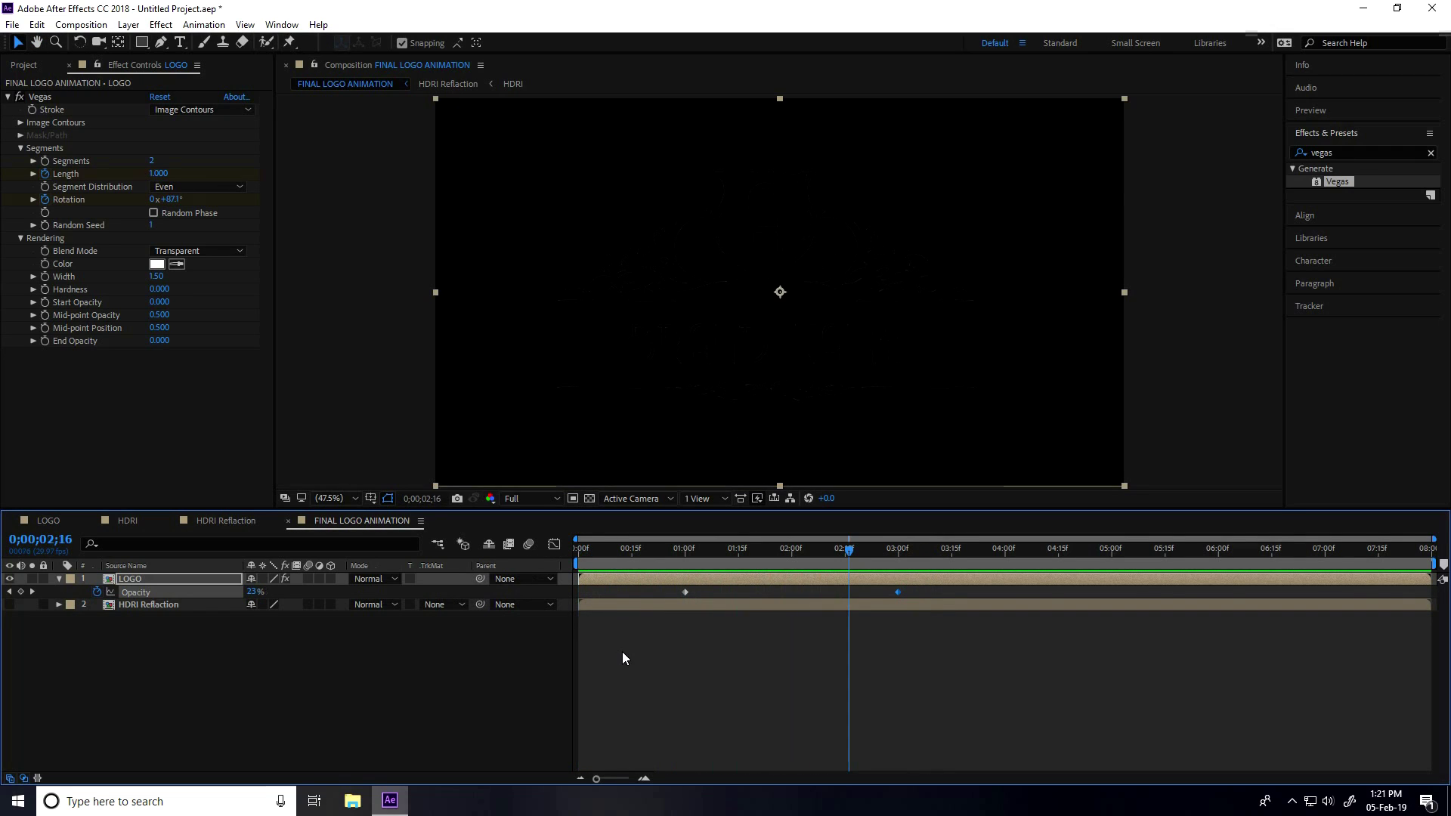
- Show the HDRI Reflection layer and keyframe its Opacity from 0% at 0;00;02;00 to 100% at 0;00;03;15
{"action": "left_click", "coordinate": [9, 604]}
{"action": "left_click", "coordinate": [121, 606]}
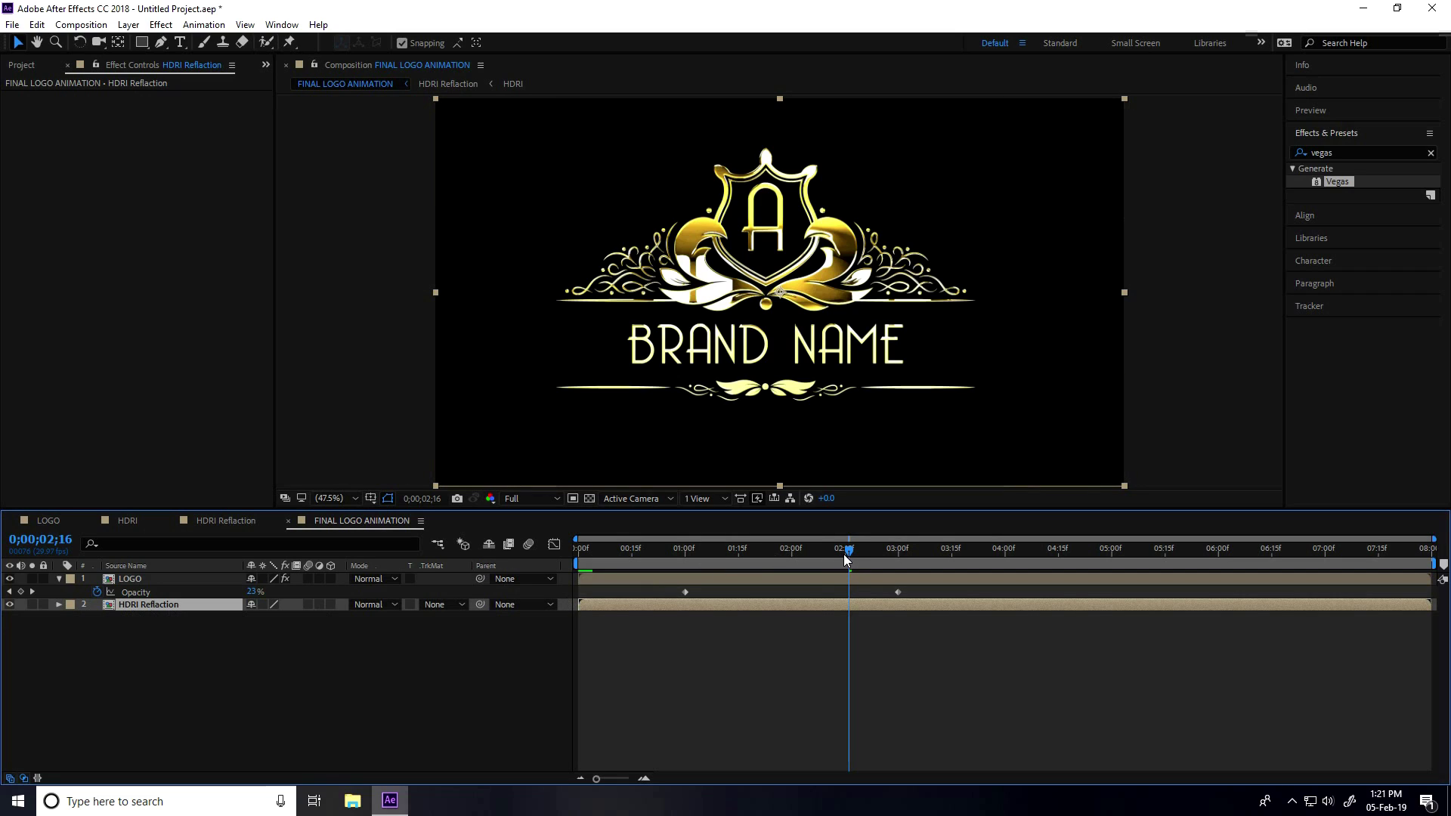
{"action": "left_click_drag", "start_coordinate": [847, 552], "coordinate": [793, 578]}
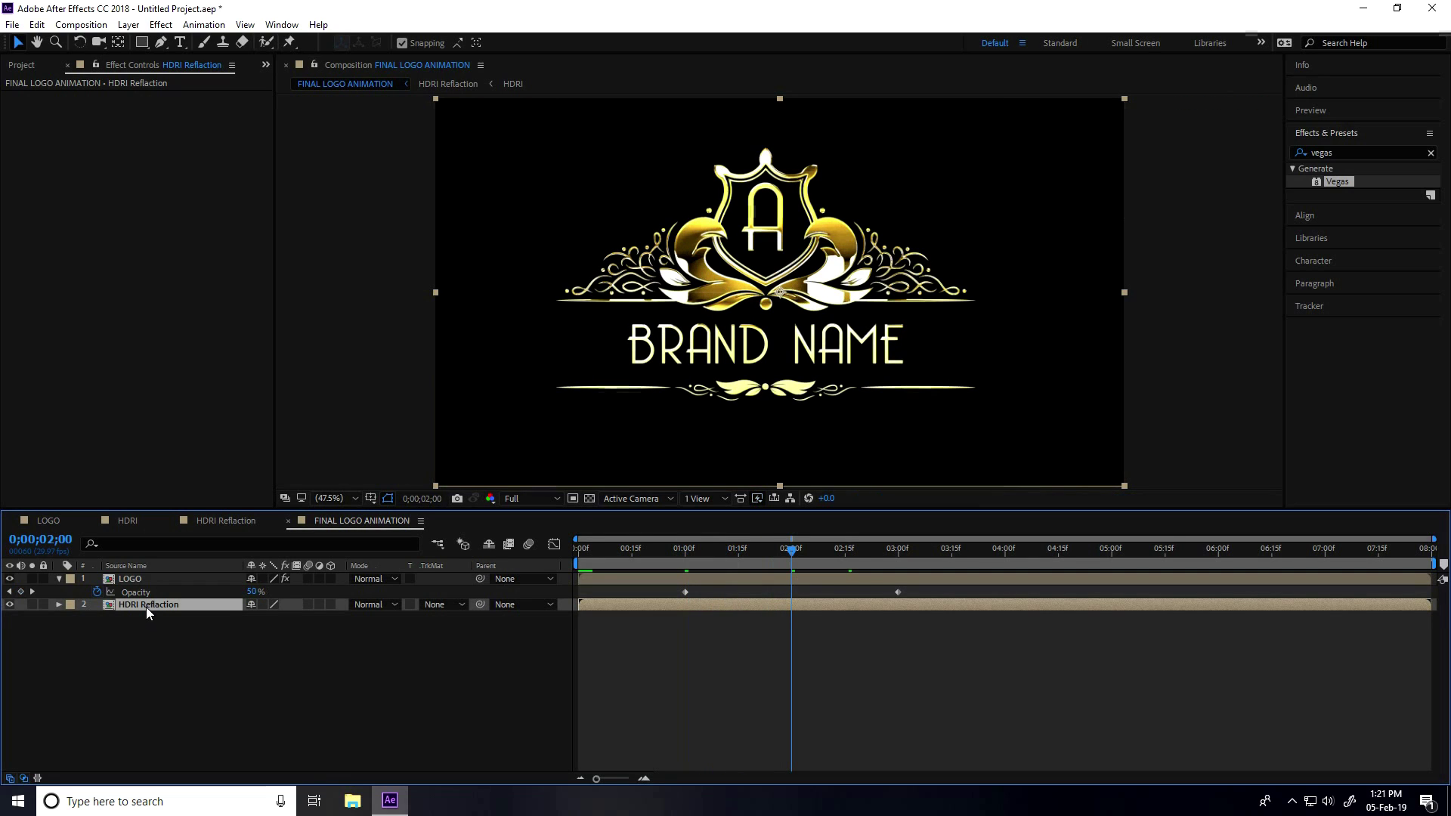
{"action": "key", "text": "t"}
{"action": "left_click", "coordinate": [97, 618]}
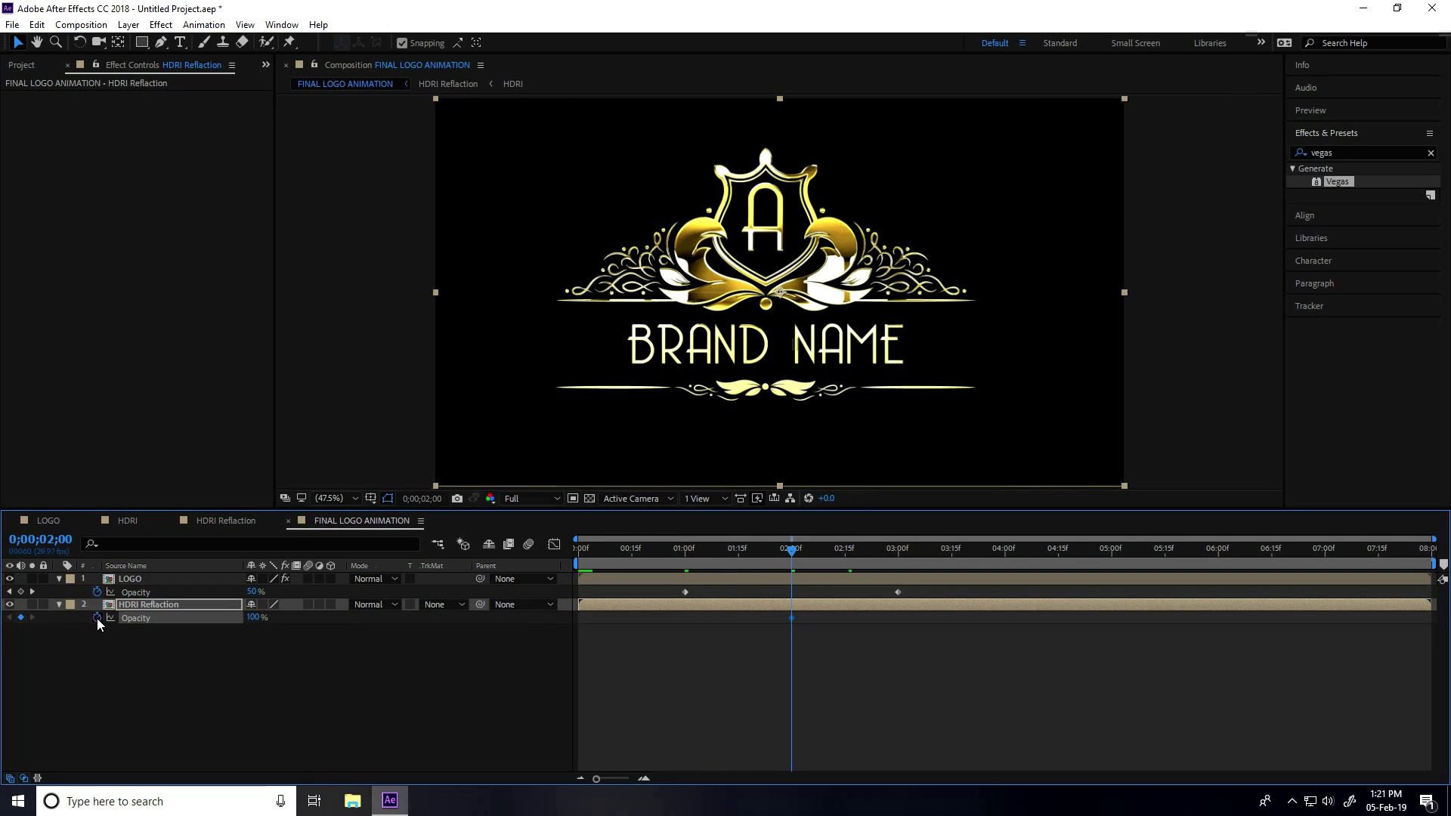
{"action": "left_click_drag", "start_coordinate": [252, 619], "coordinate": [114, 647]}
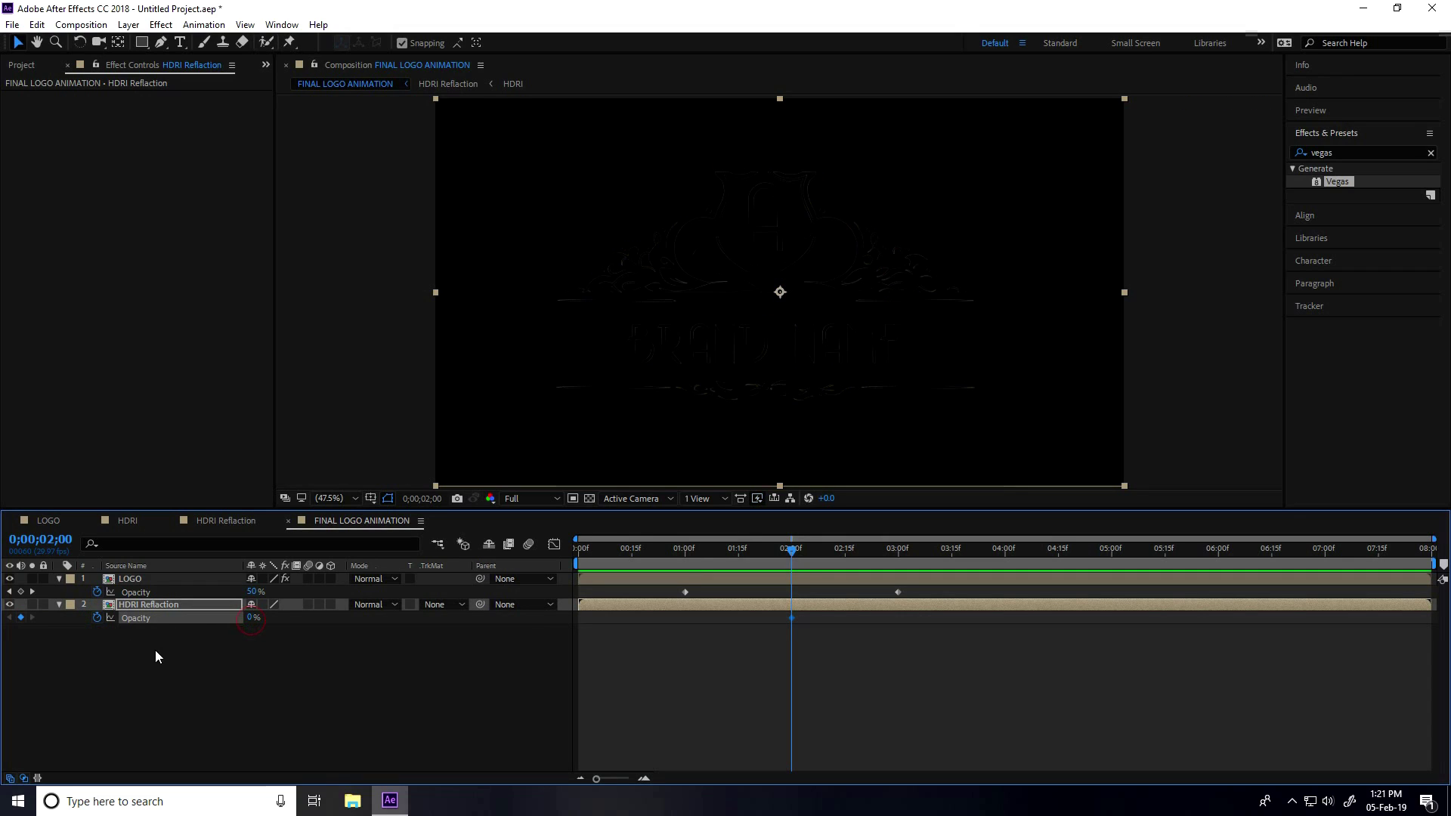
{"action": "left_click_drag", "start_coordinate": [795, 555], "coordinate": [957, 582]}
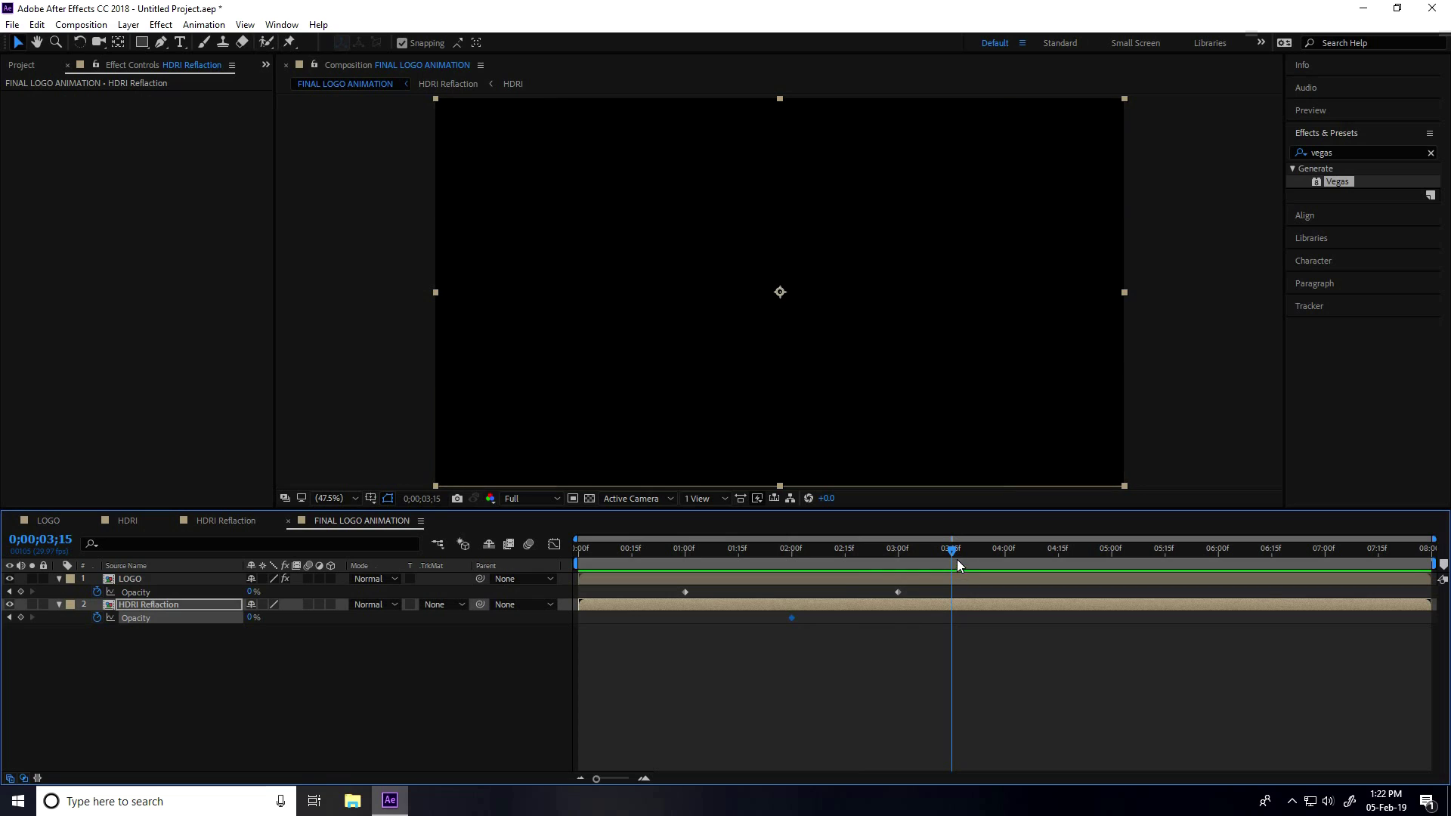
{"action": "left_click_drag", "start_coordinate": [251, 625], "coordinate": [340, 624]}
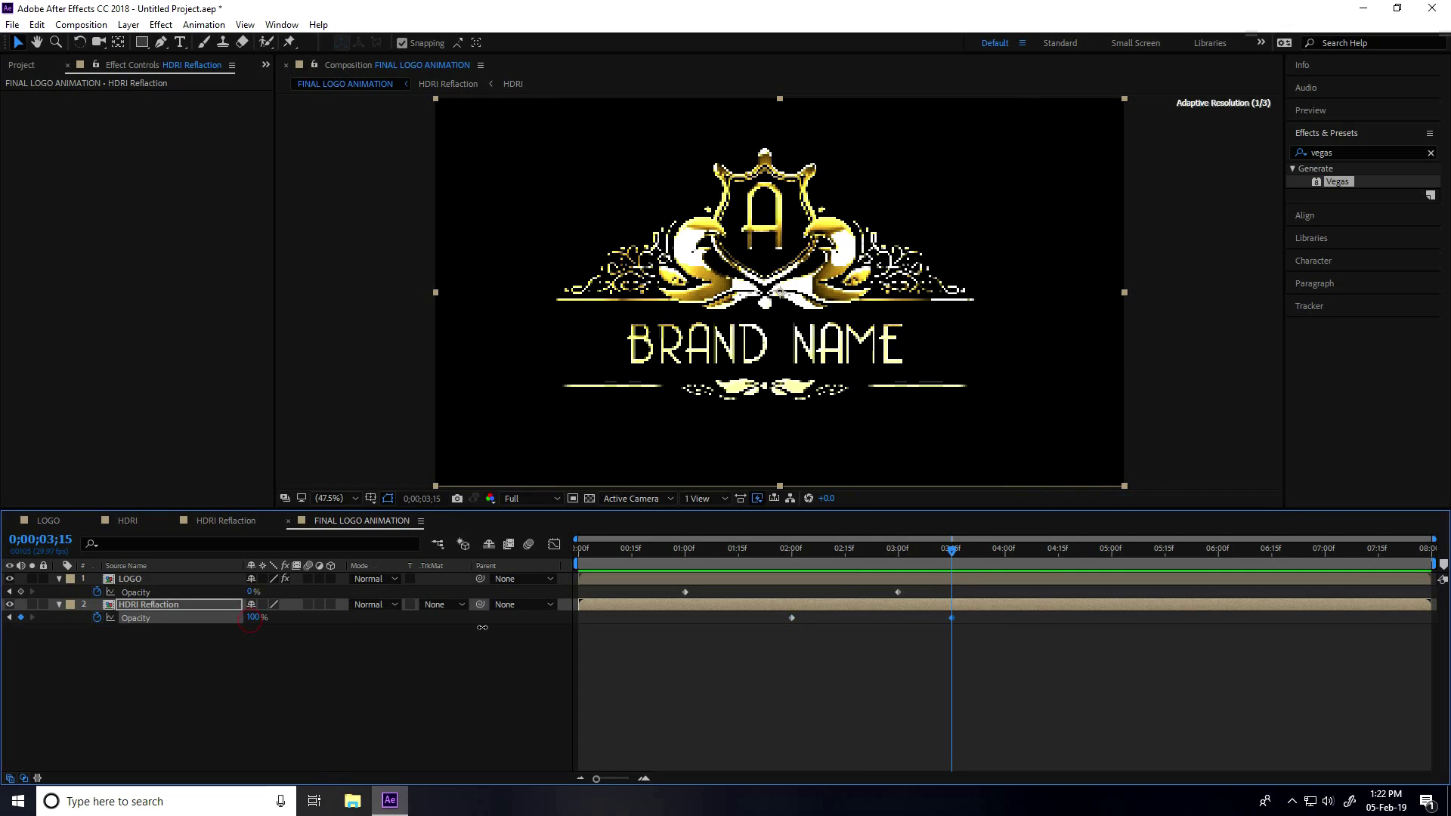
- Play the gold logo fade-in from the start and lower the composition preview resolution to Half
{"action": "left_click", "coordinate": [953, 554]}
{"action": "left_click_drag", "start_coordinate": [954, 554], "coordinate": [520, 584]}
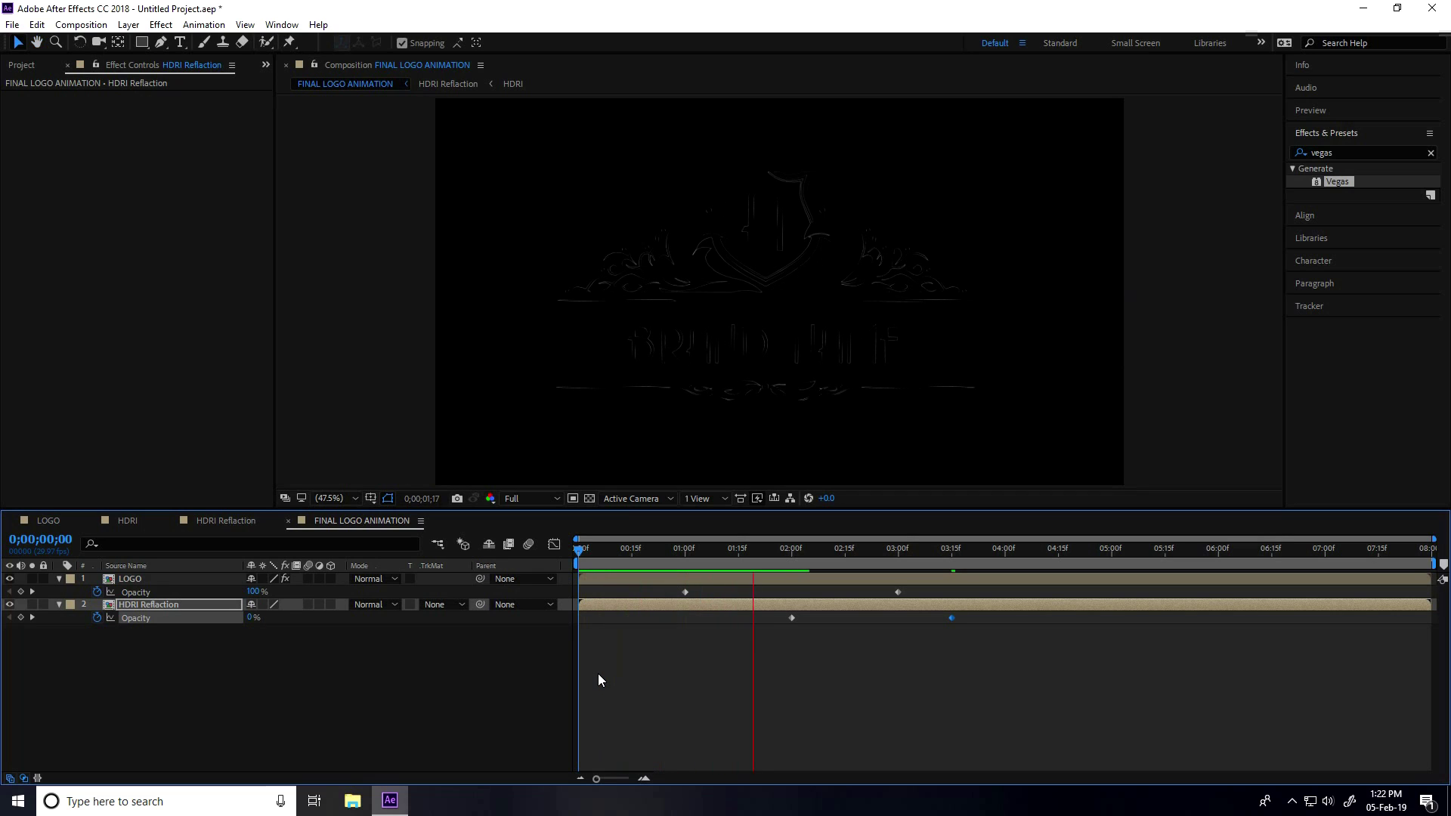
{"action": "left_click", "coordinate": [520, 500]}
{"action": "left_click", "coordinate": [541, 554]}
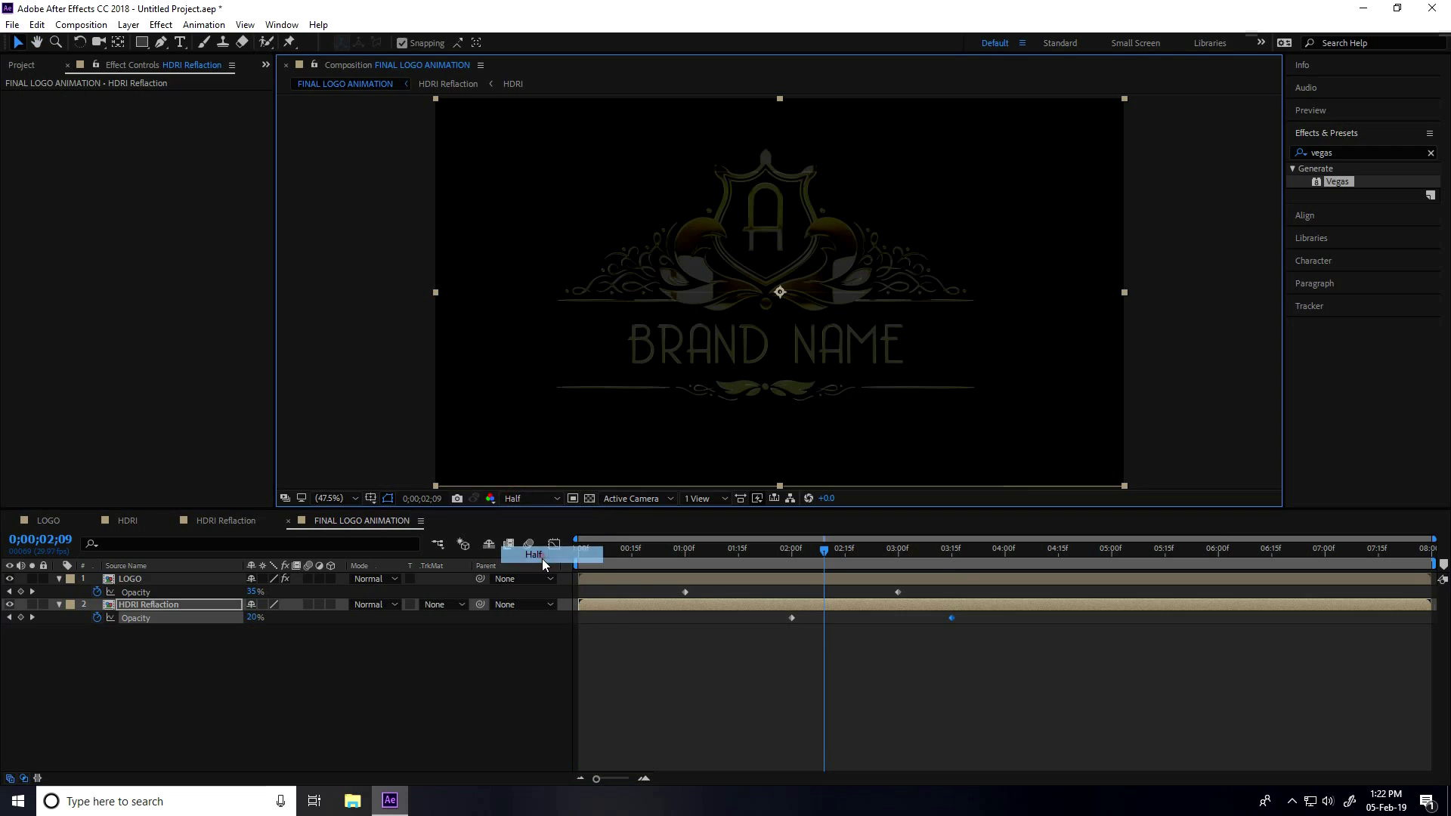
- Preview the outline-to-gold logo reveal twice from the start at half resolution
{"action": "left_click_drag", "start_coordinate": [810, 542], "coordinate": [599, 627]}
{"action": "key", "text": "space"}
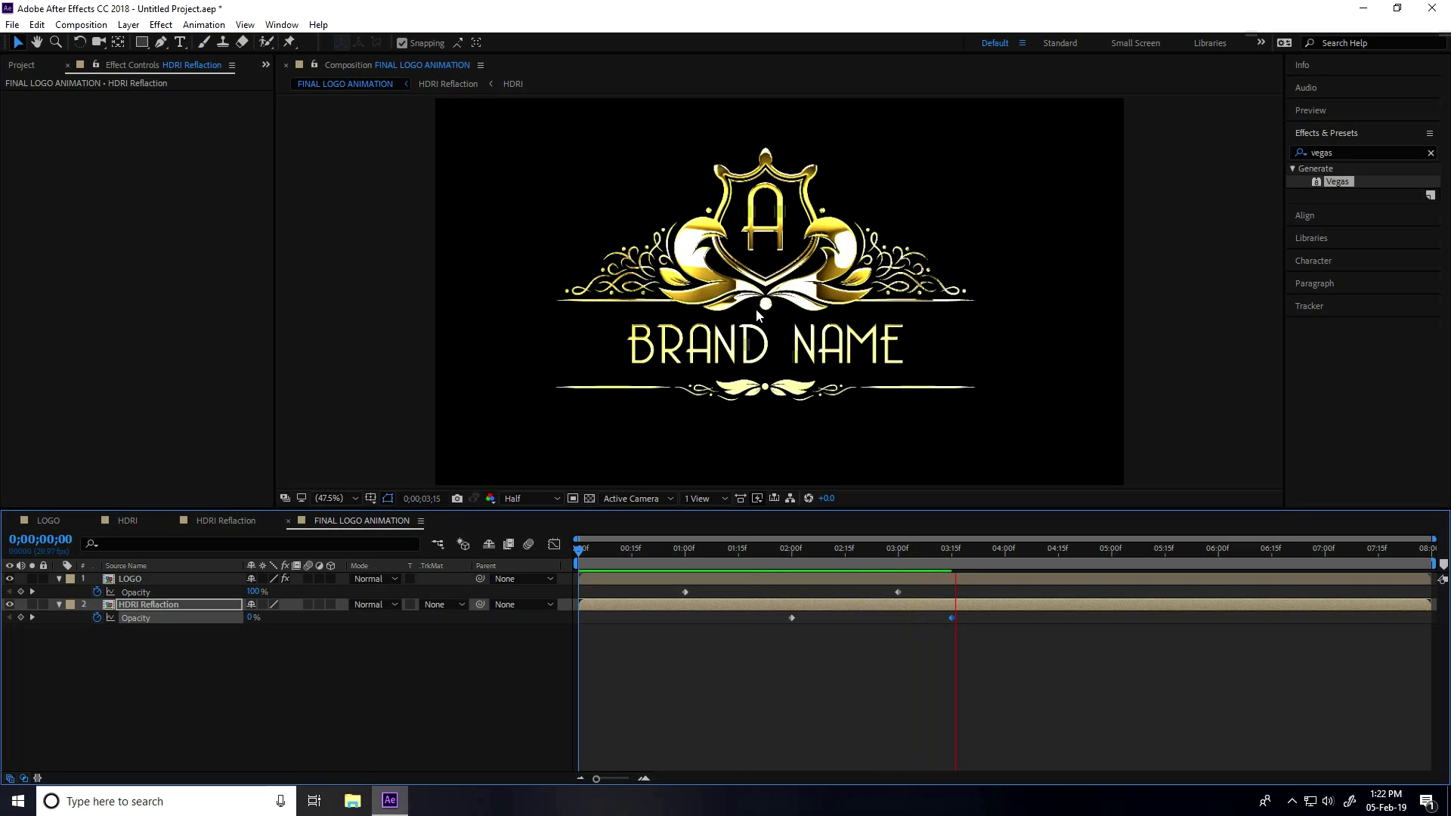
{"action": "key", "text": "space"}
{"action": "left_click_drag", "start_coordinate": [1006, 556], "coordinate": [514, 573]}
{"action": "key", "text": "space"}
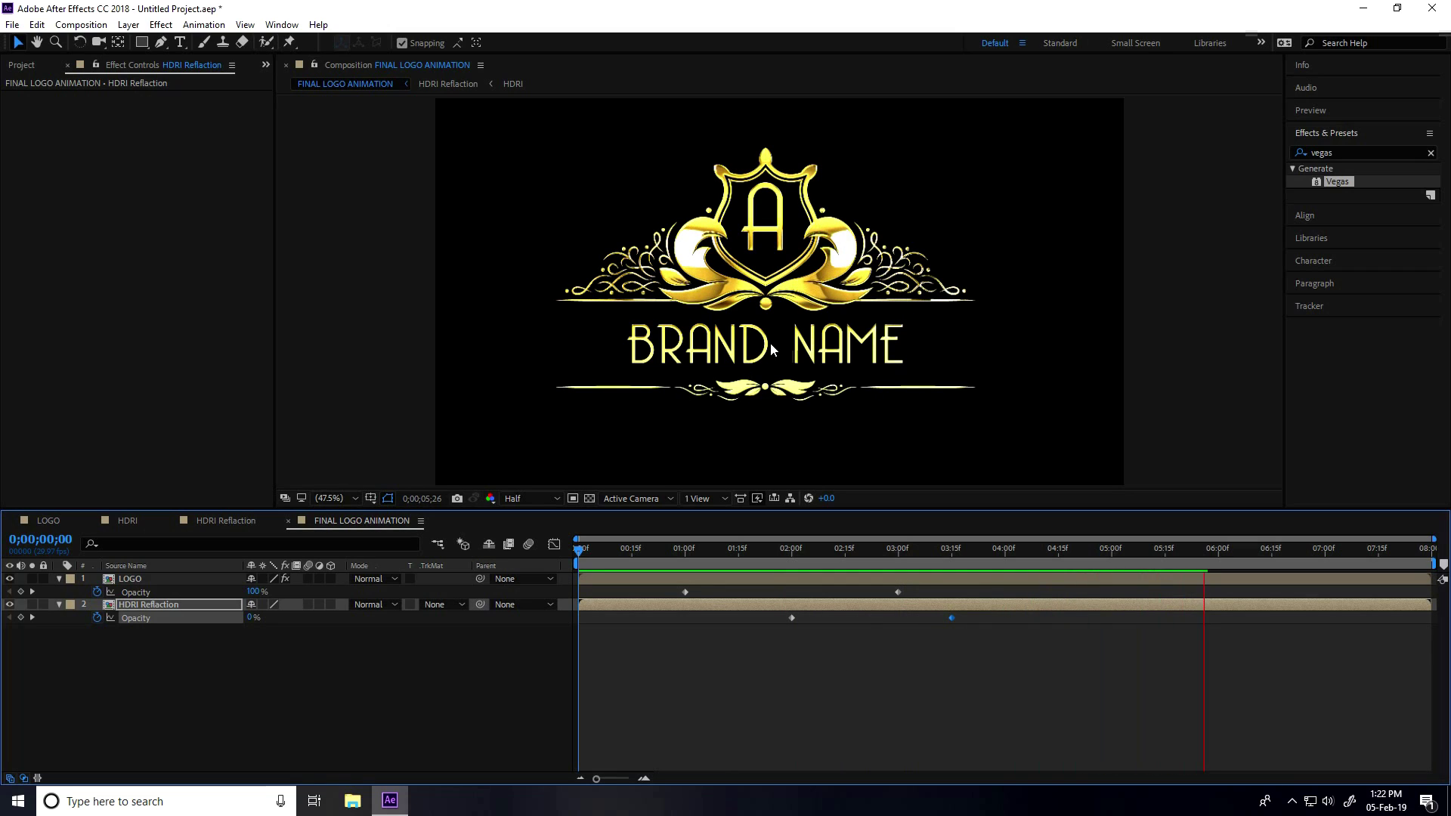
{"action": "key", "text": "space"}
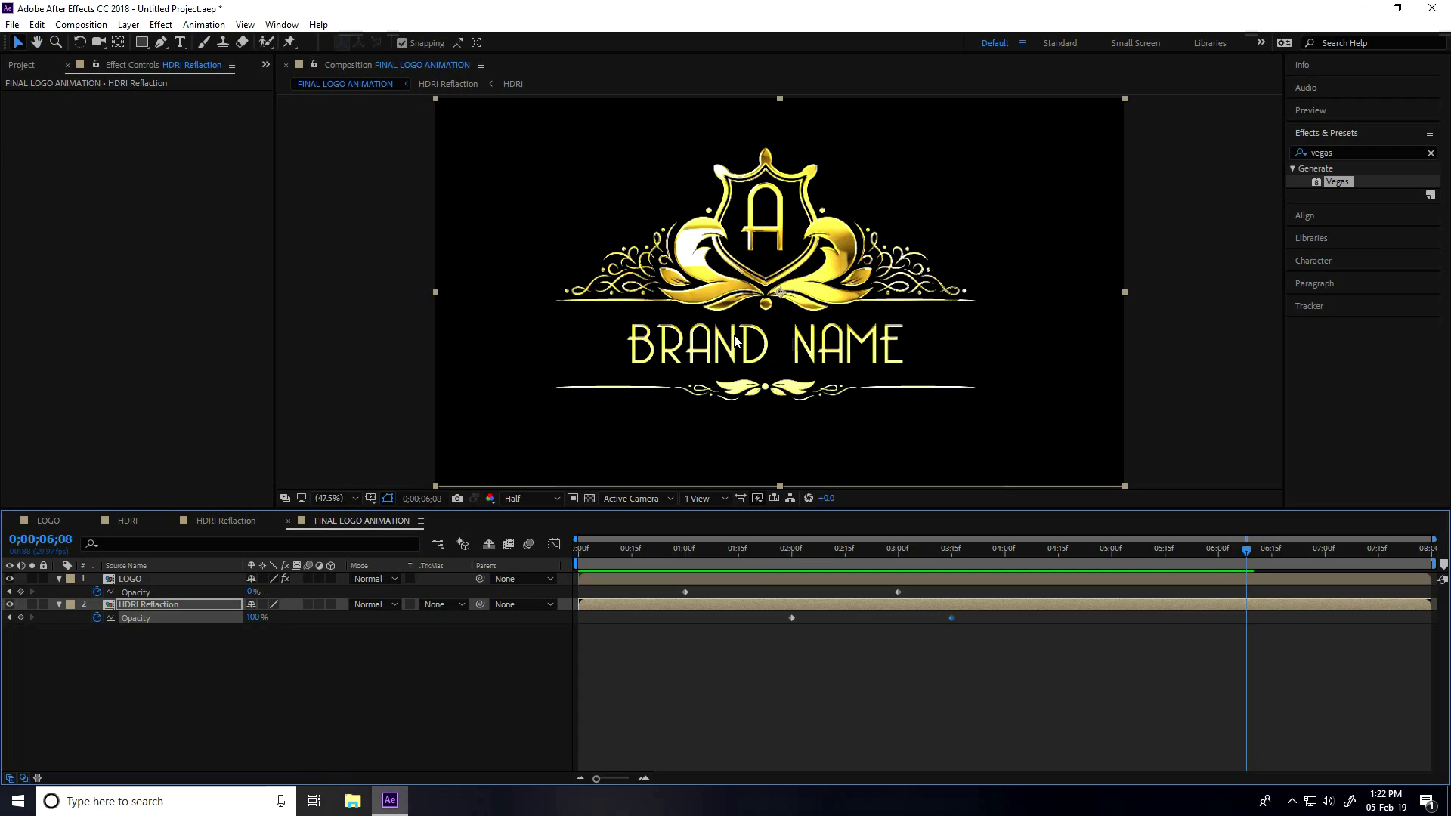
- Add Background.mp4 beneath all layers of FINAL LOGO ANIMATION and preview the result from the start
{"action": "left_click", "coordinate": [23, 67]}
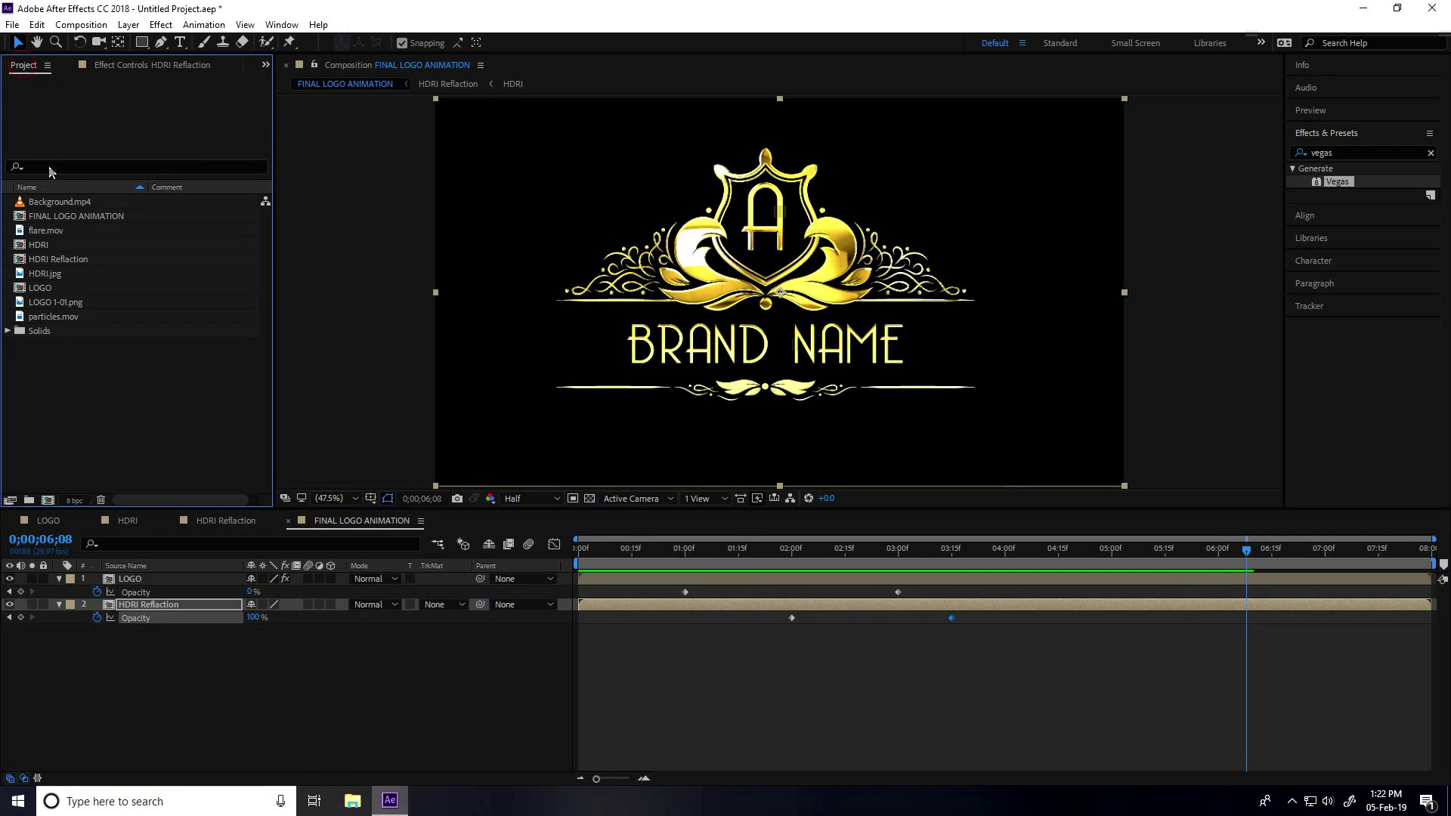
{"action": "left_click", "coordinate": [42, 204]}
{"action": "left_click_drag", "start_coordinate": [45, 203], "coordinate": [135, 658]}
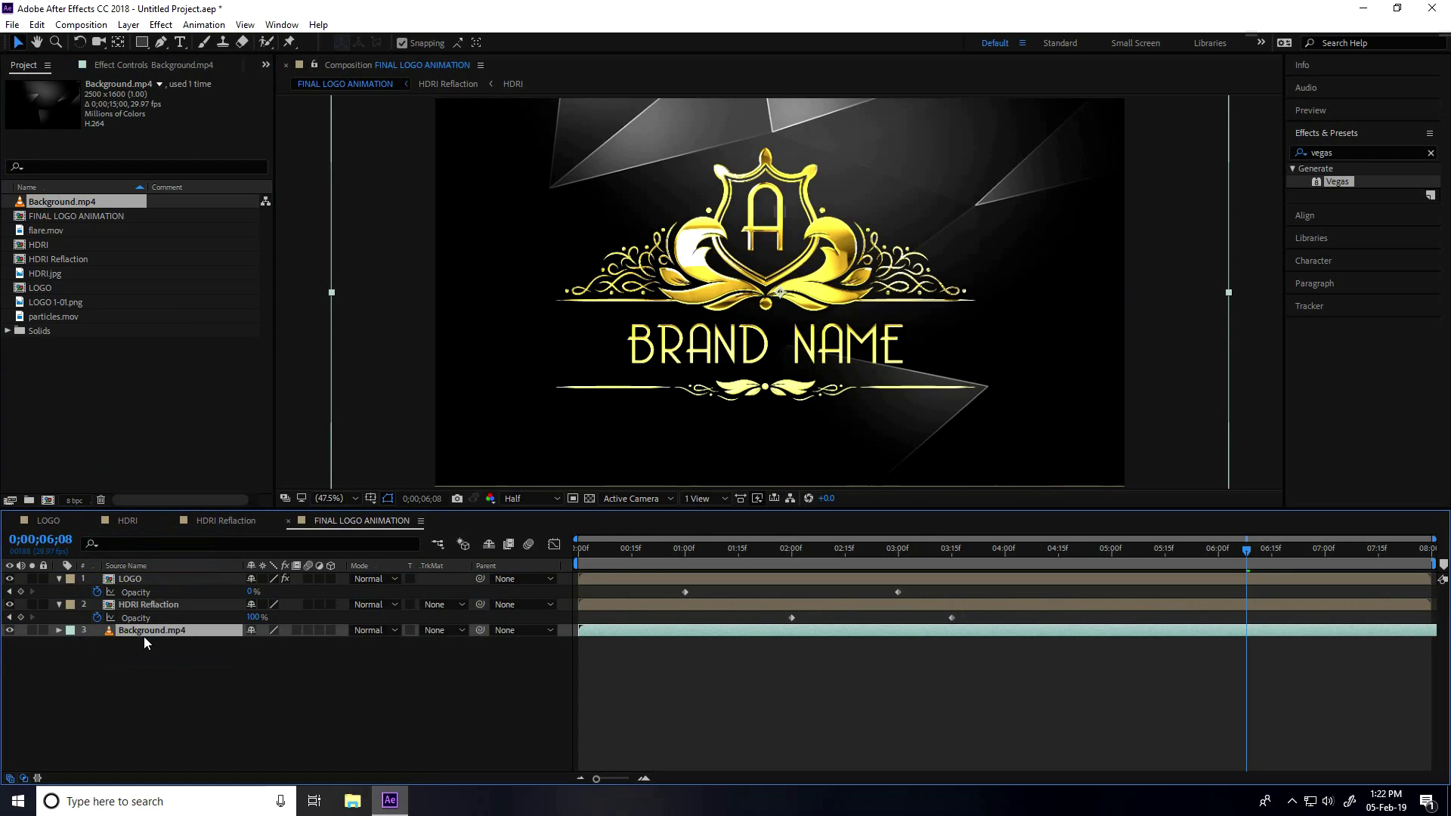
{"action": "left_click", "coordinate": [581, 548]}
{"action": "key", "text": "space"}
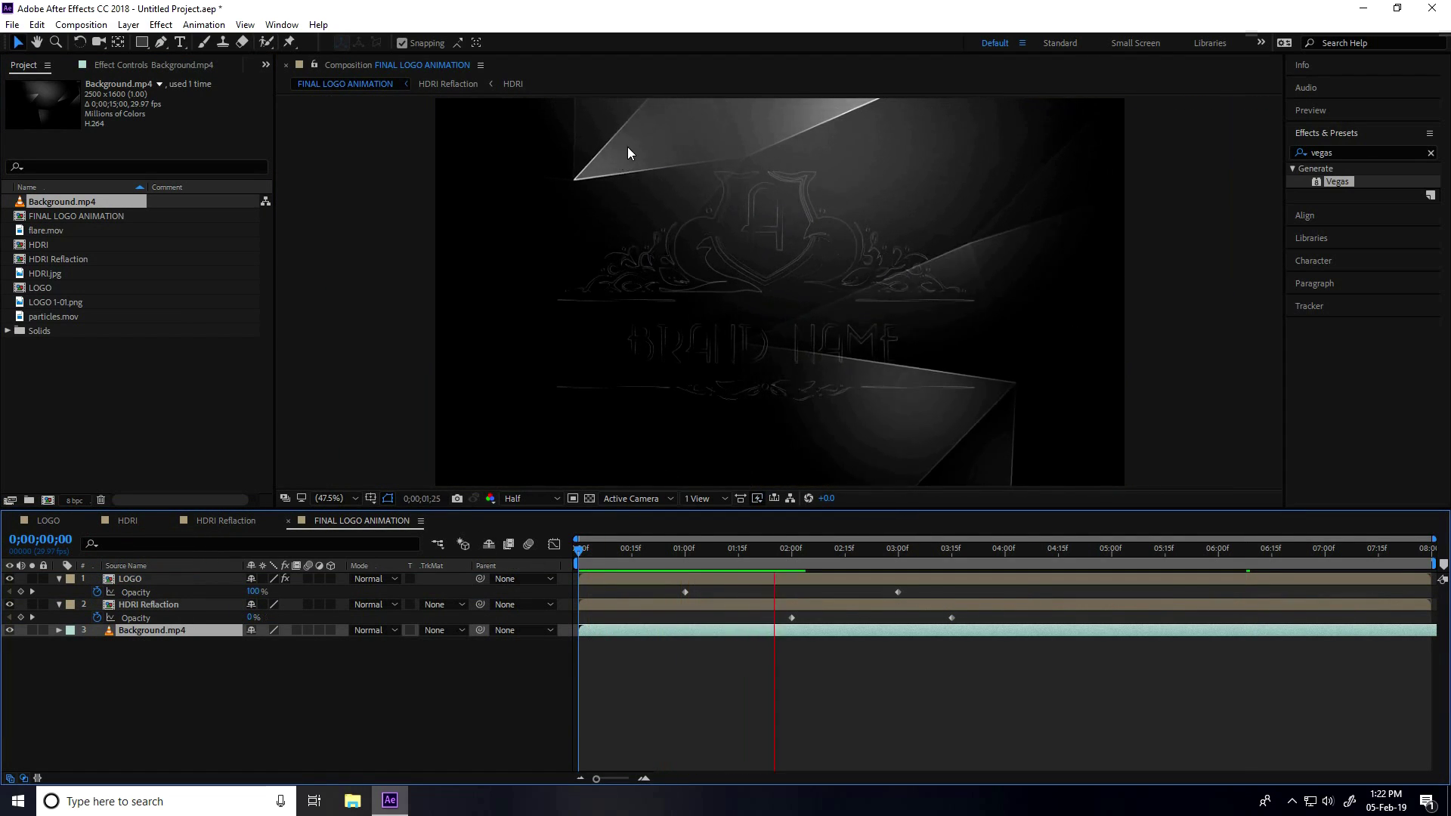
{"action": "key", "text": "space"}
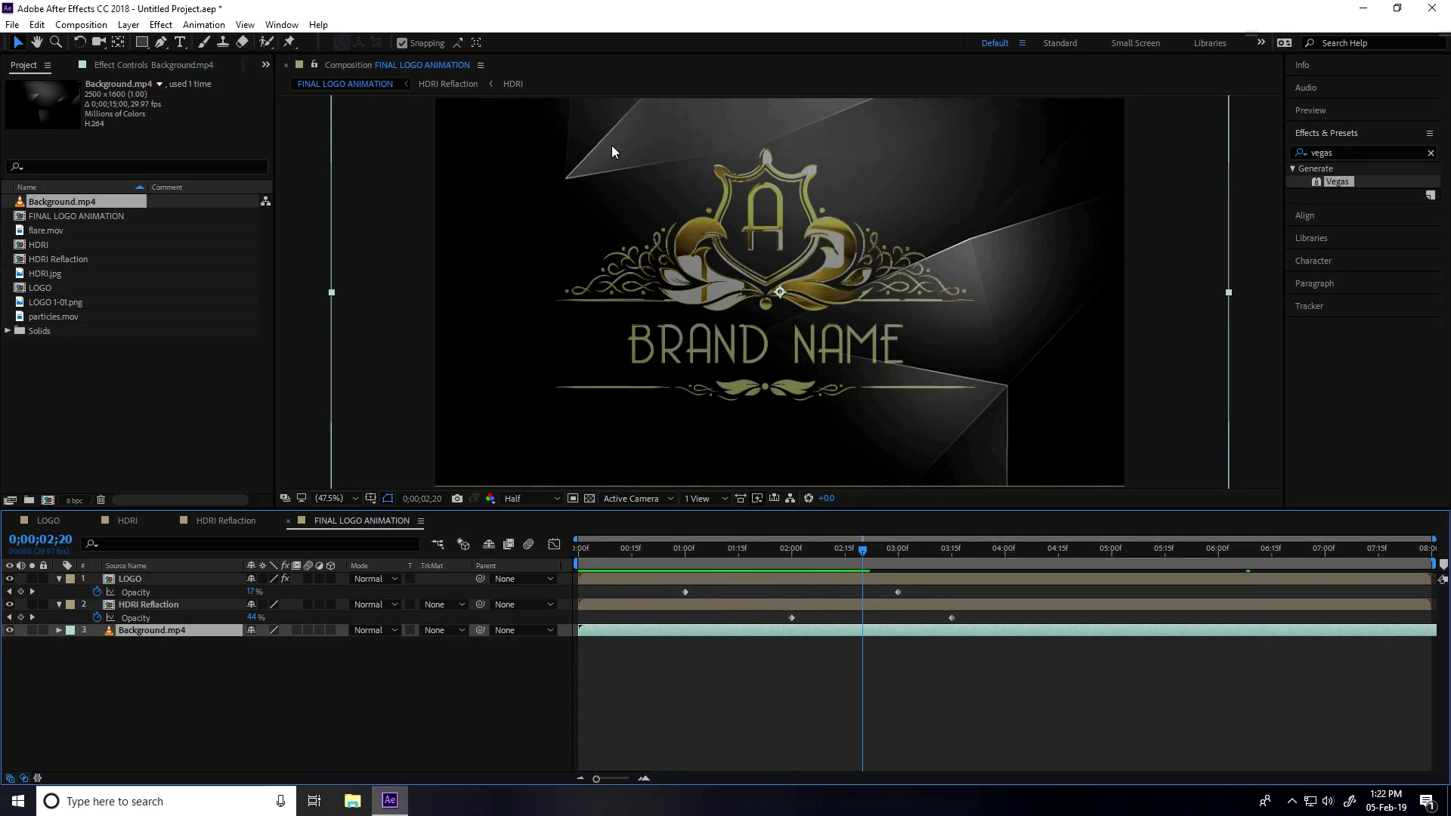
- Apply the Tritone effect to the Background.mp4 layer and set its Midtones color to dark blue 122563
{"action": "left_click", "coordinate": [1367, 149]}
{"action": "type", "text": "t"}
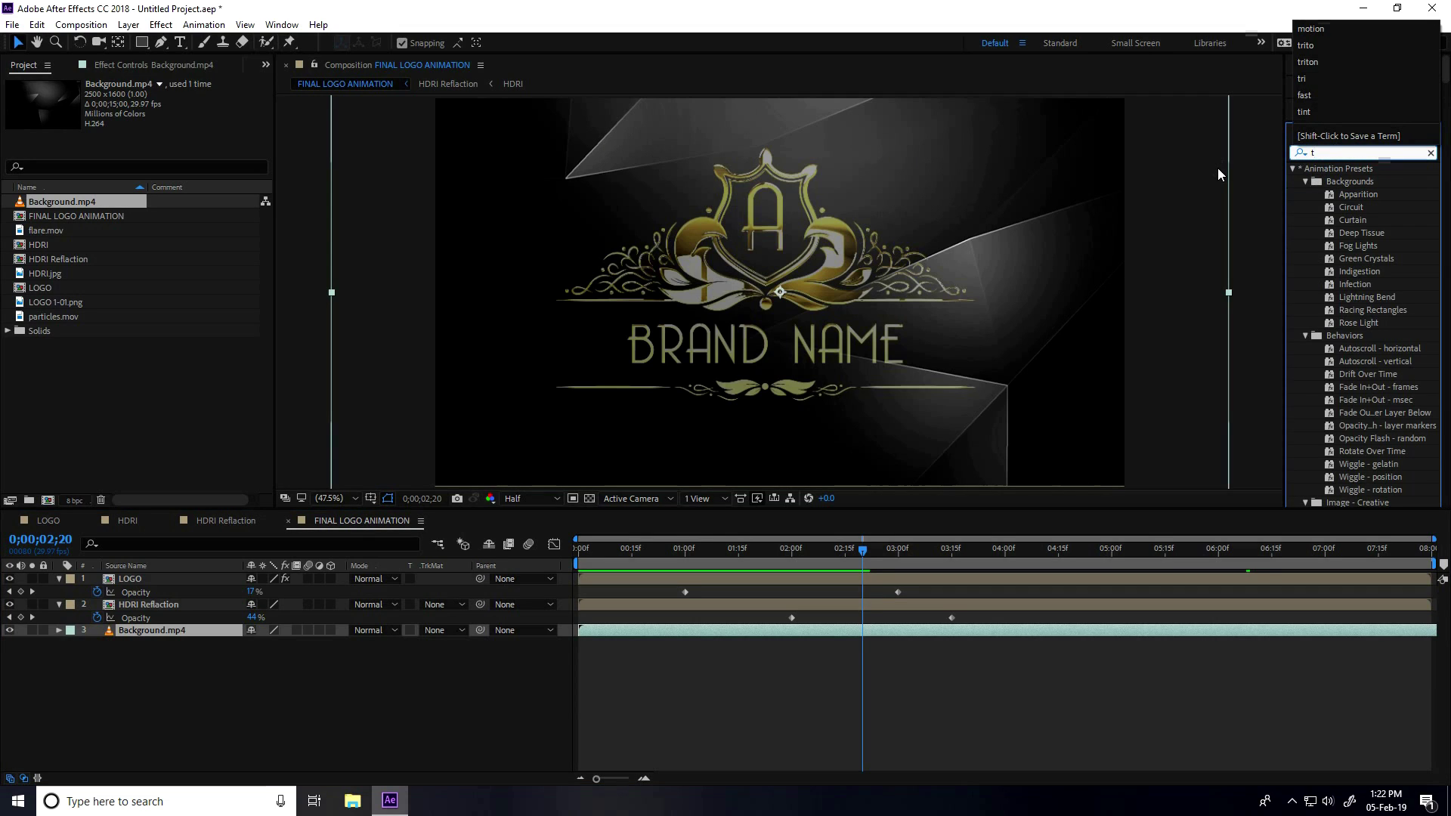
{"action": "type", "text": "rito"}
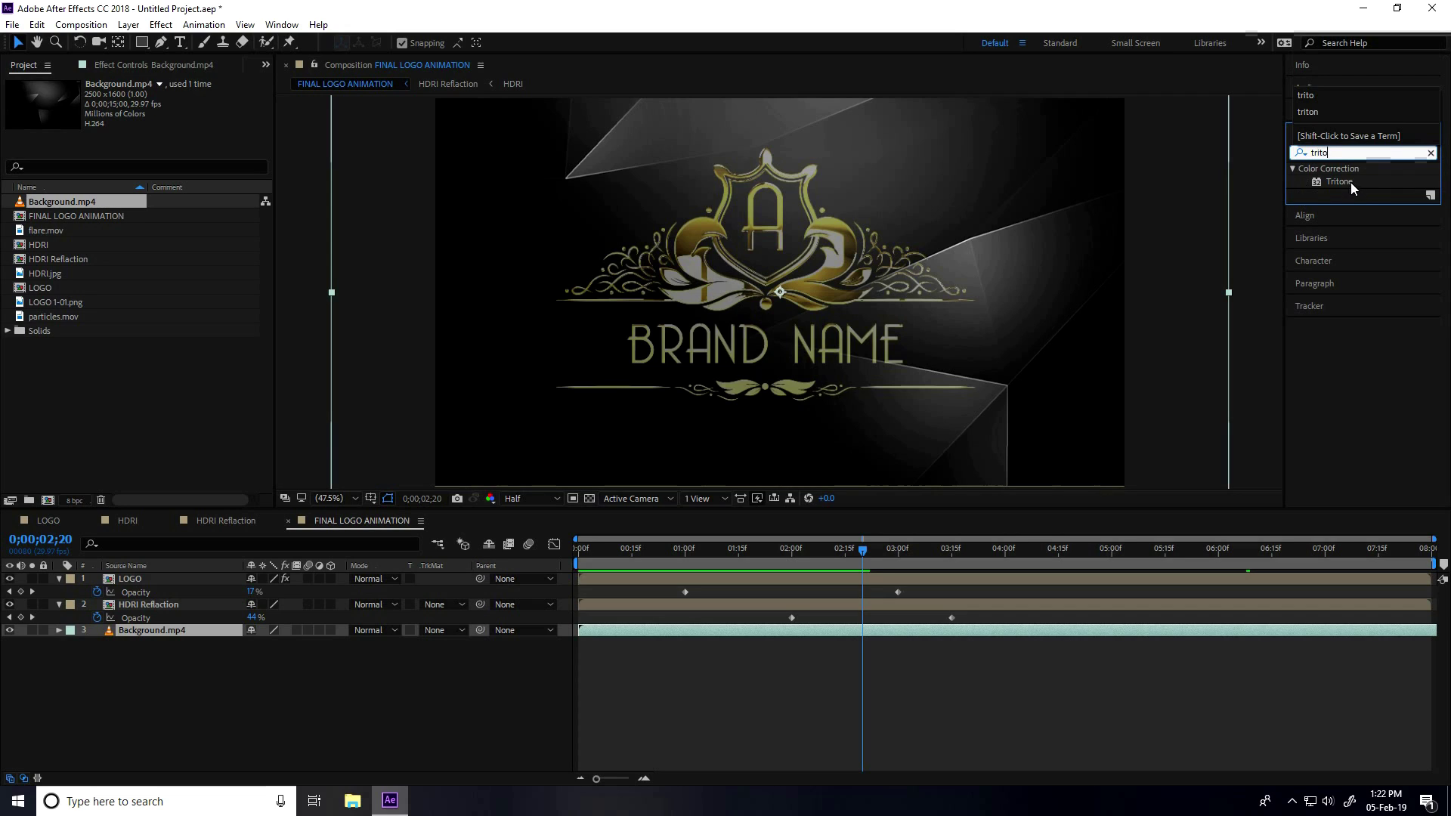
{"action": "left_click_drag", "start_coordinate": [1349, 183], "coordinate": [161, 643]}
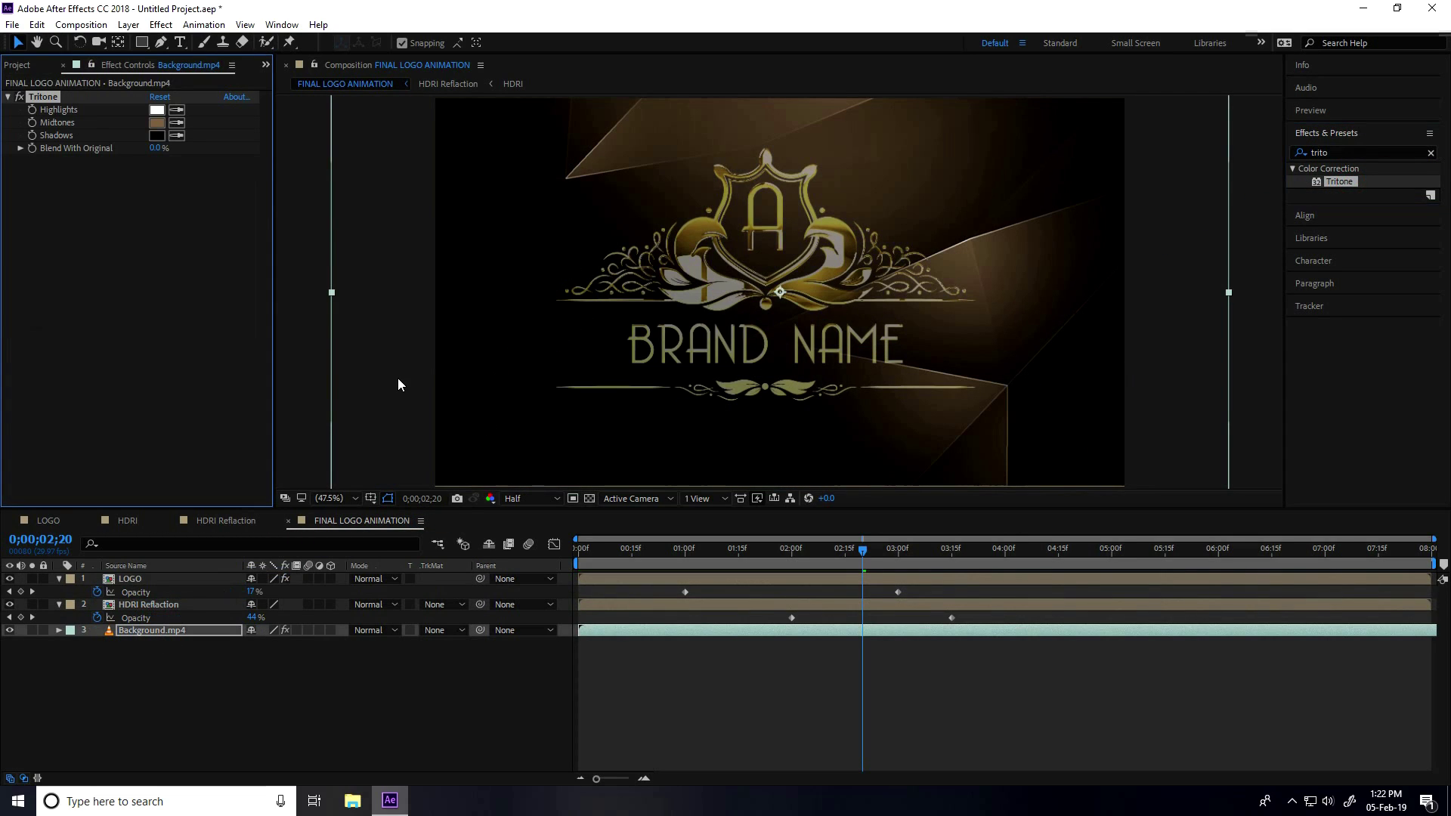
{"action": "left_click", "coordinate": [156, 122]}
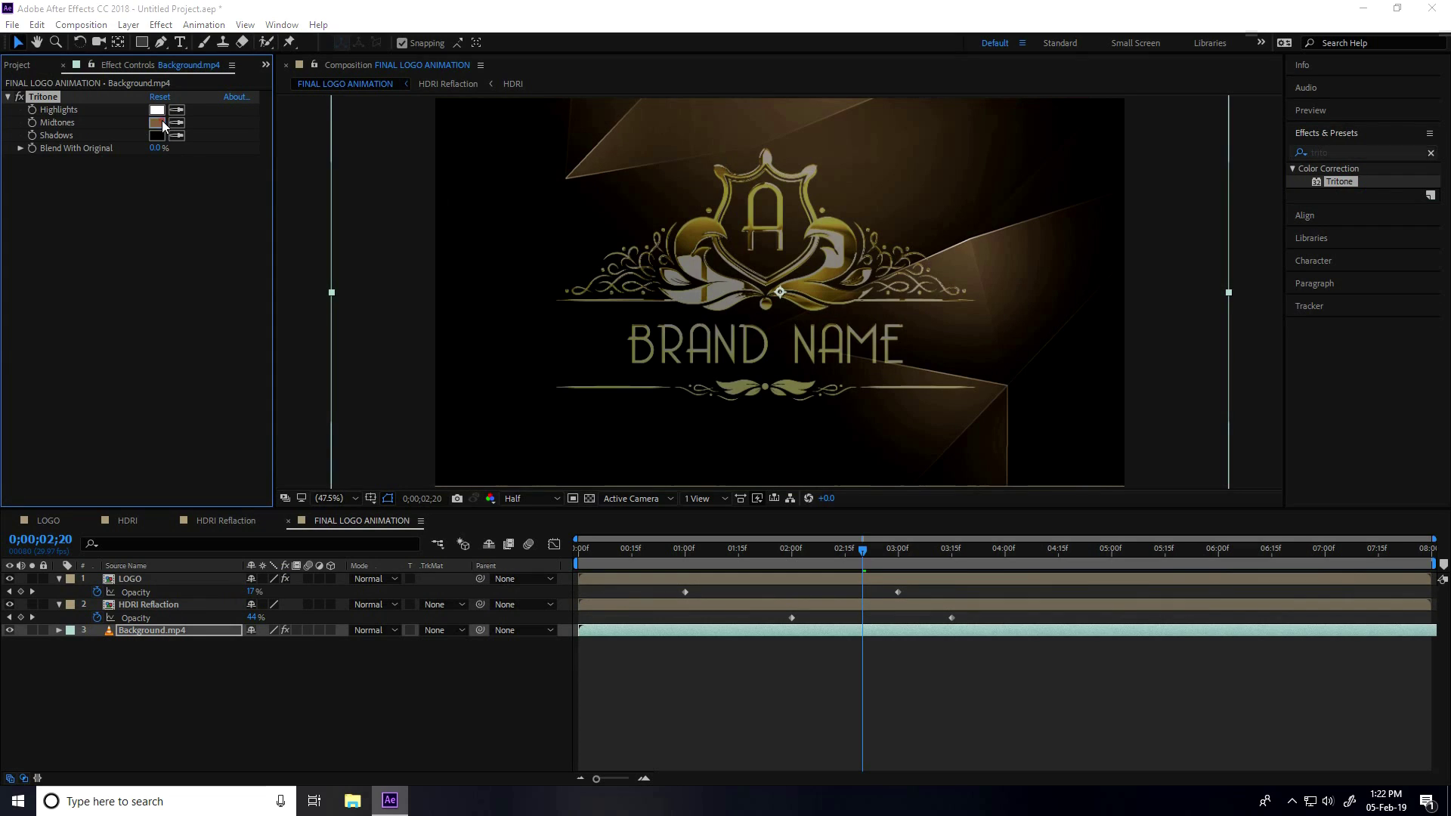
{"action": "mouse_move", "coordinate": [249, 351]}
{"action": "left_mouse_down"}
{"action": "mouse_move", "coordinate": [255, 372]}
{"action": "mouse_move", "coordinate": [301, 301]}
{"action": "left_mouse_up"}
{"action": "mouse_move", "coordinate": [251, 375]}
{"action": "left_mouse_down"}
{"action": "mouse_move", "coordinate": [236, 345]}
{"action": "mouse_move", "coordinate": [221, 353]}
{"action": "mouse_move", "coordinate": [236, 341]}
{"action": "mouse_move", "coordinate": [240, 359]}
{"action": "mouse_move", "coordinate": [241, 344]}
{"action": "left_mouse_up"}
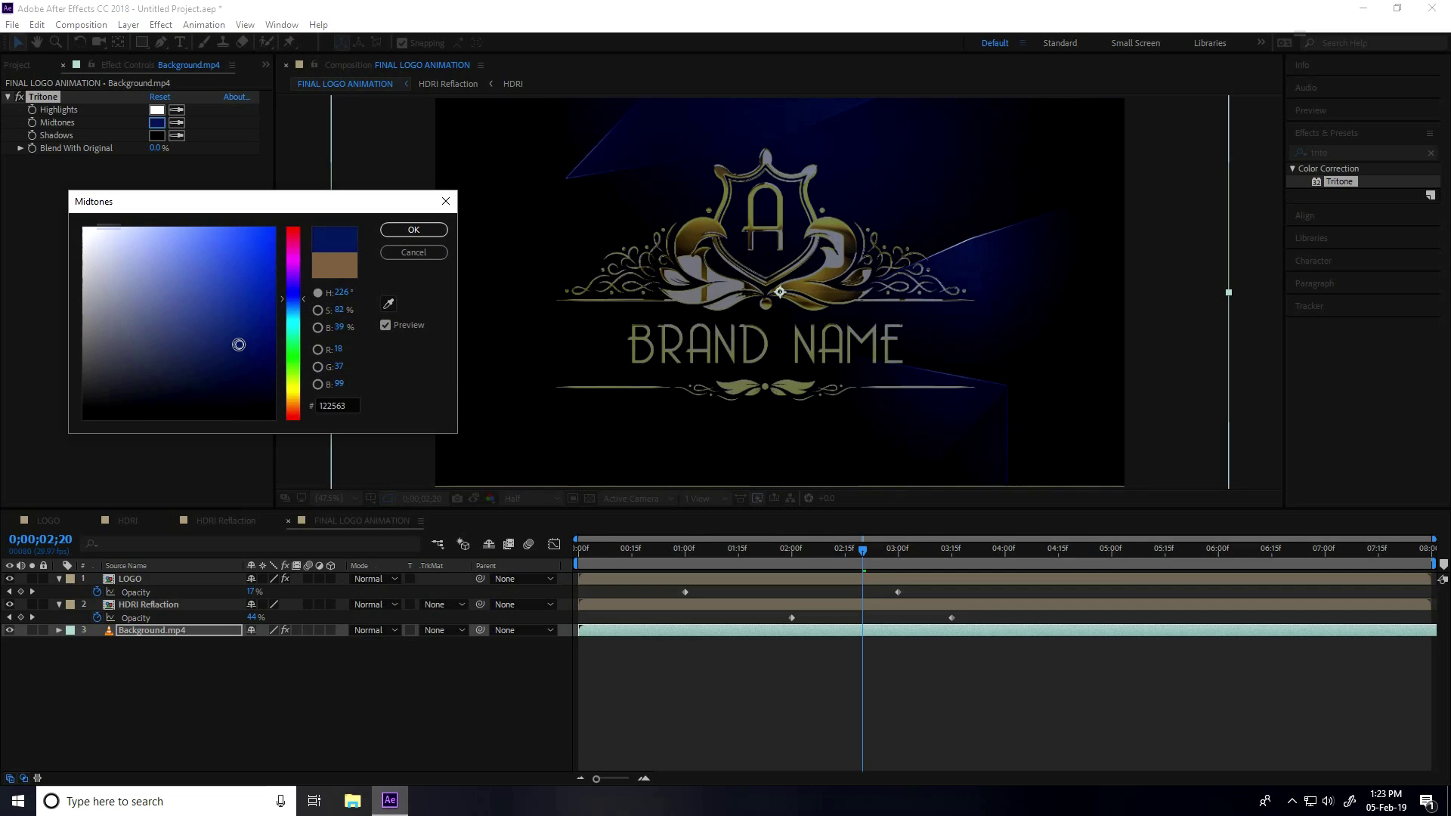
{"action": "left_click", "coordinate": [426, 230]}
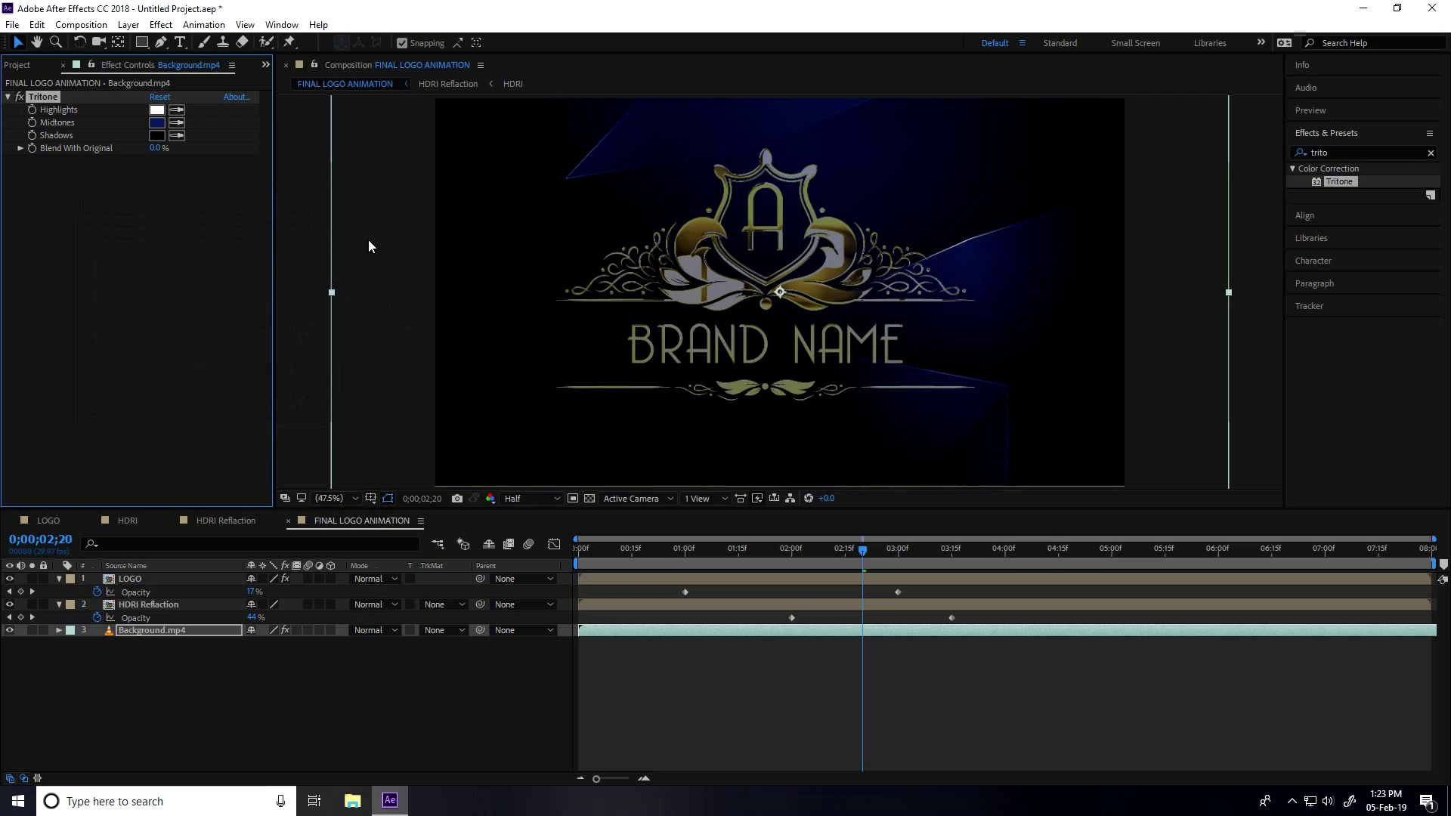
- Apply Curves to the Background.mp4 layer, raise the middle of the RGB curve to brighten it, and preview from the start
{"action": "left_click", "coordinate": [1354, 154]}
{"action": "type", "text": "cur"}
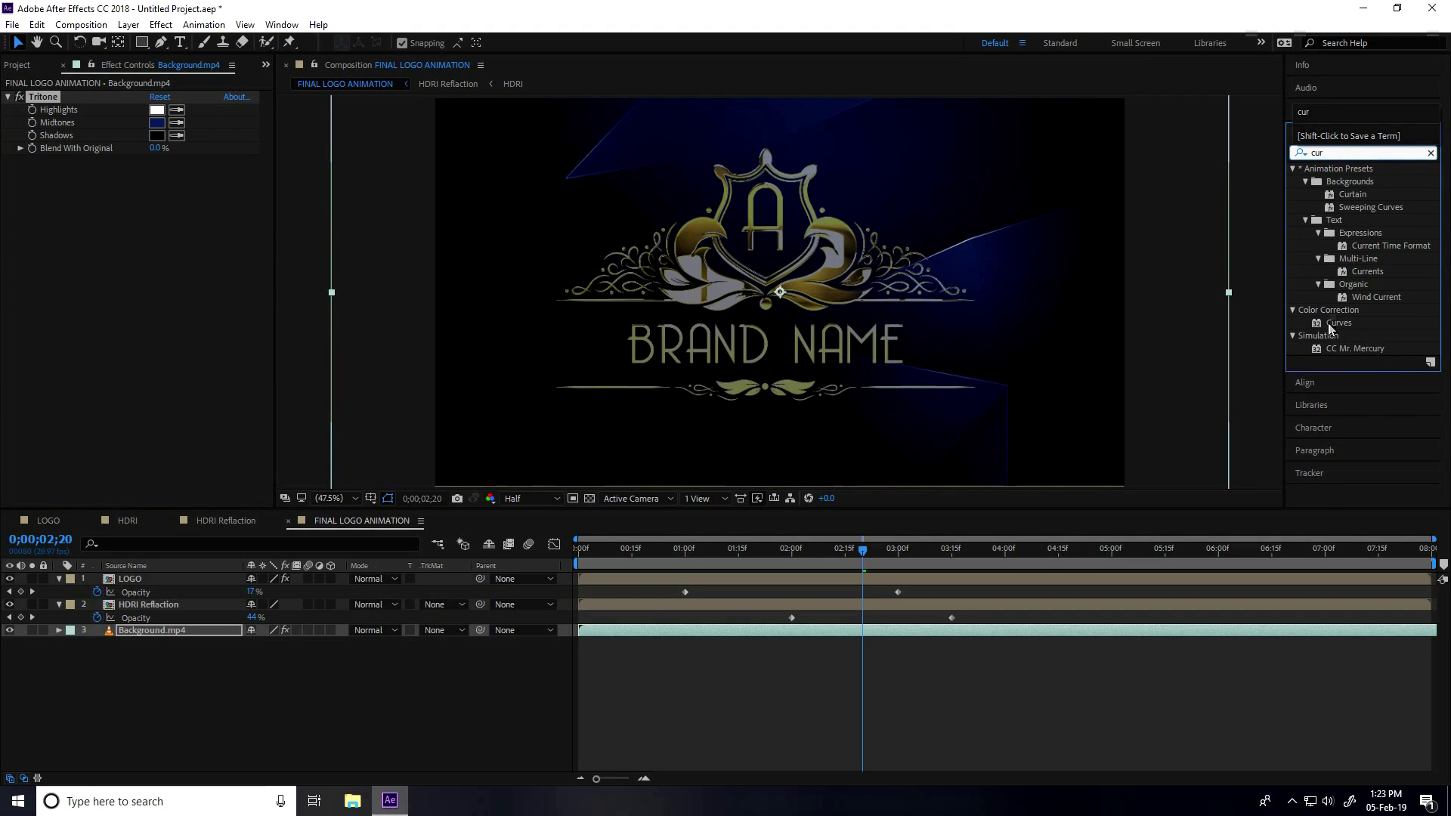
{"action": "left_click_drag", "start_coordinate": [1334, 323], "coordinate": [162, 641]}
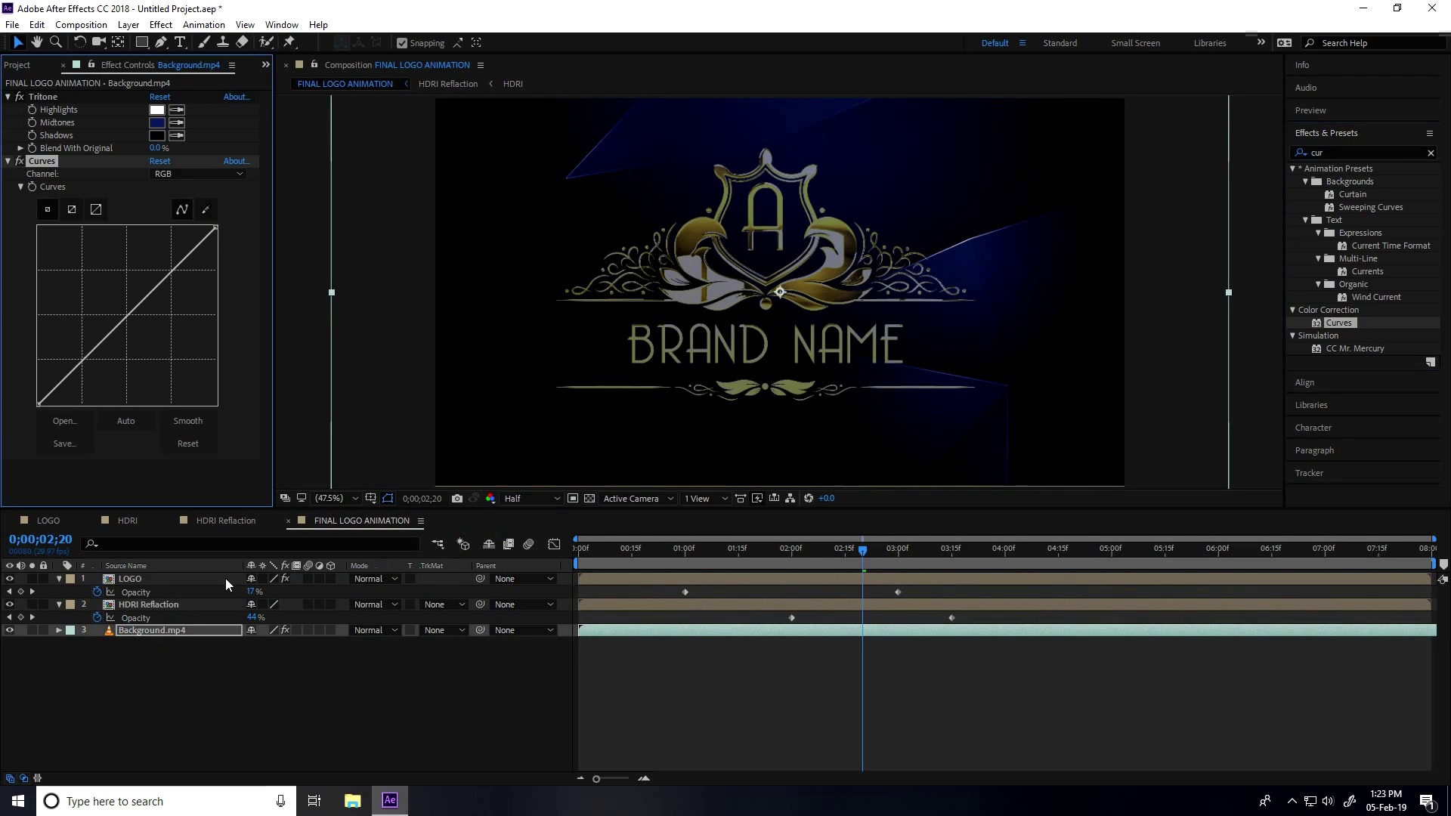
{"action": "left_click_drag", "start_coordinate": [132, 310], "coordinate": [100, 311]}
{"action": "left_click_drag", "start_coordinate": [850, 531], "coordinate": [503, 564]}
{"action": "key", "text": "space"}
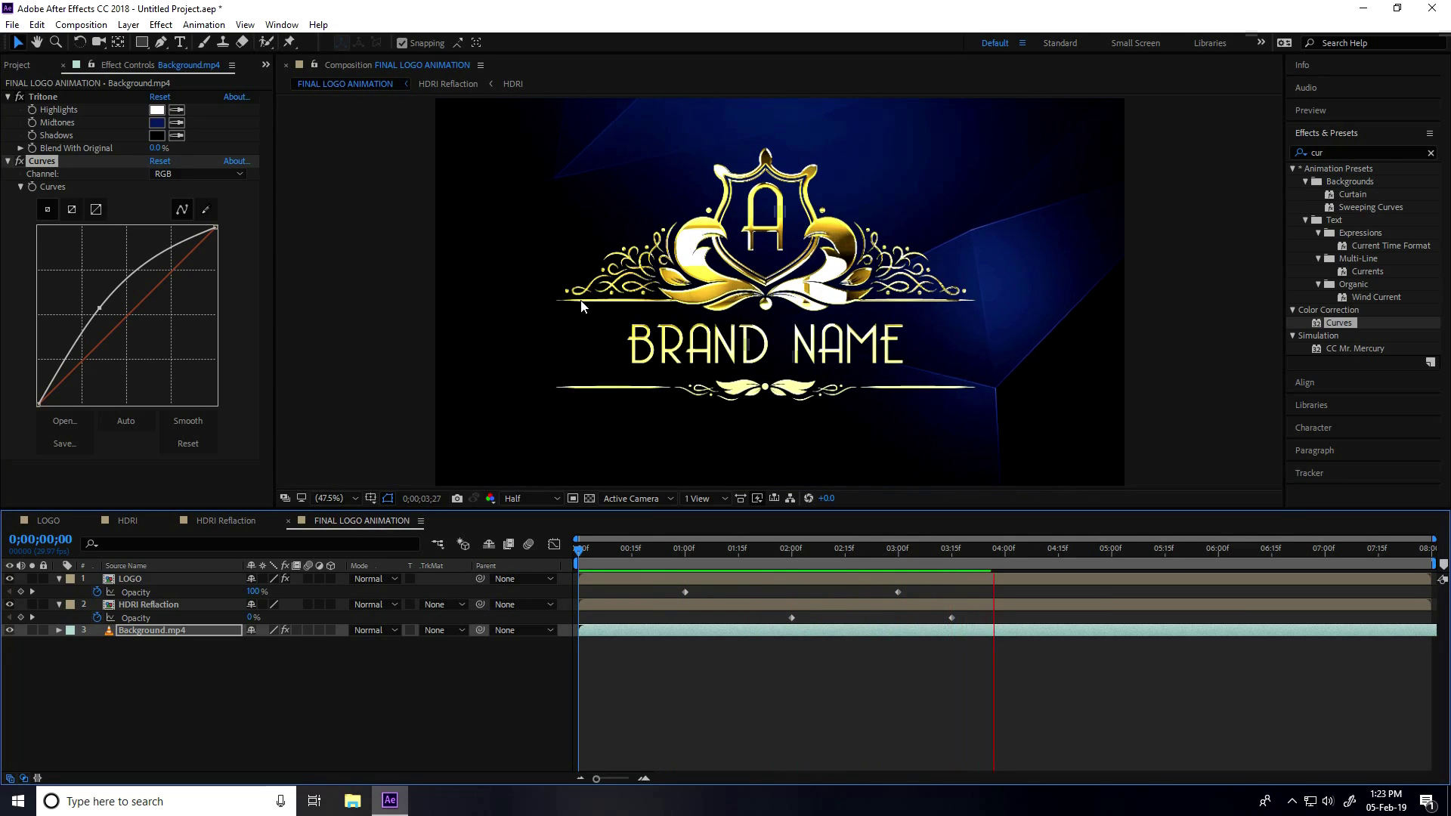
{"action": "key", "text": "space"}
- Add particles.mov above the LOGO layer and flare.mov at the top of the layer stack
{"action": "left_click", "coordinate": [17, 65]}
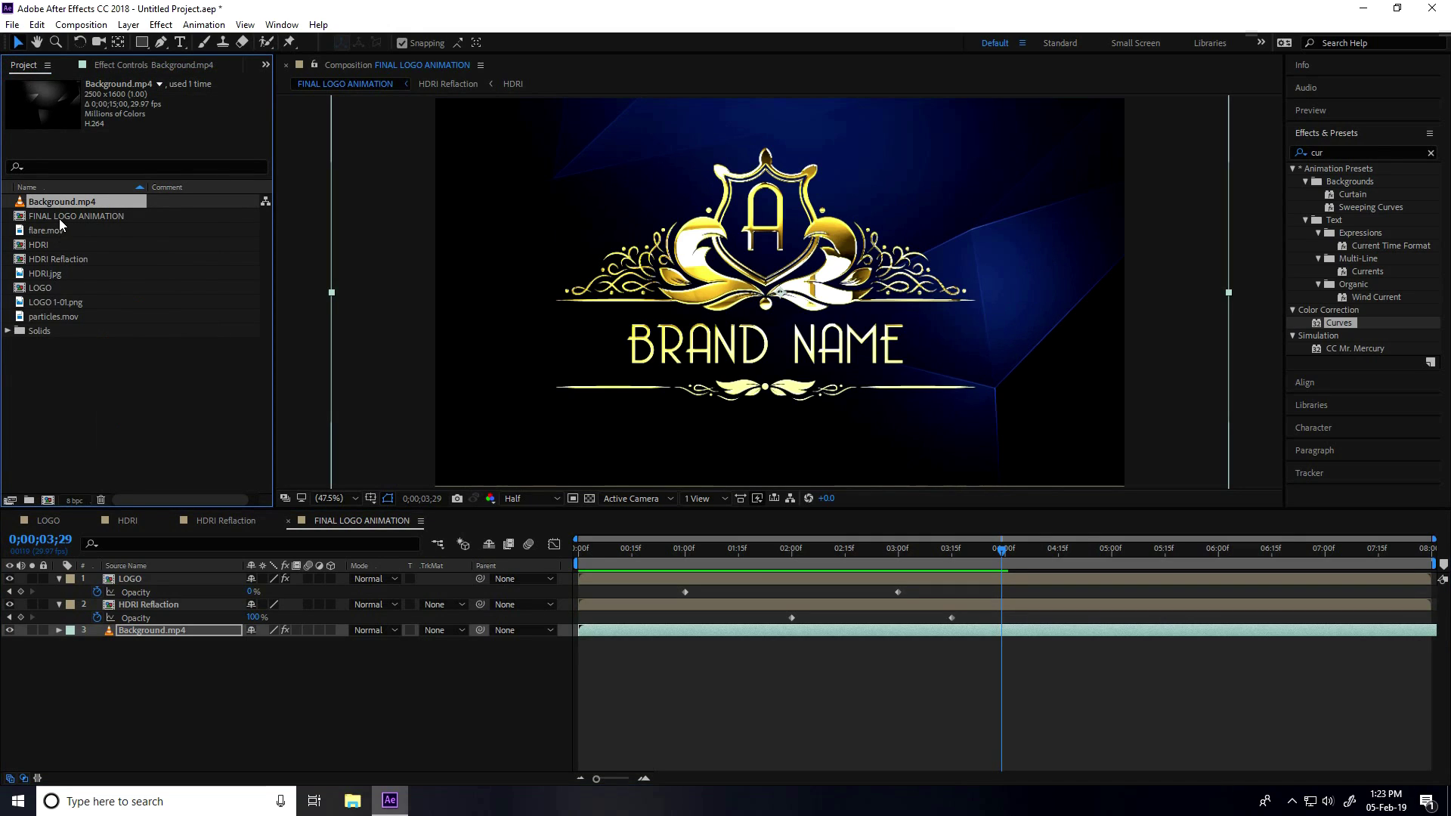
{"action": "left_click", "coordinate": [48, 315]}
{"action": "left_click_drag", "start_coordinate": [56, 319], "coordinate": [132, 573]}
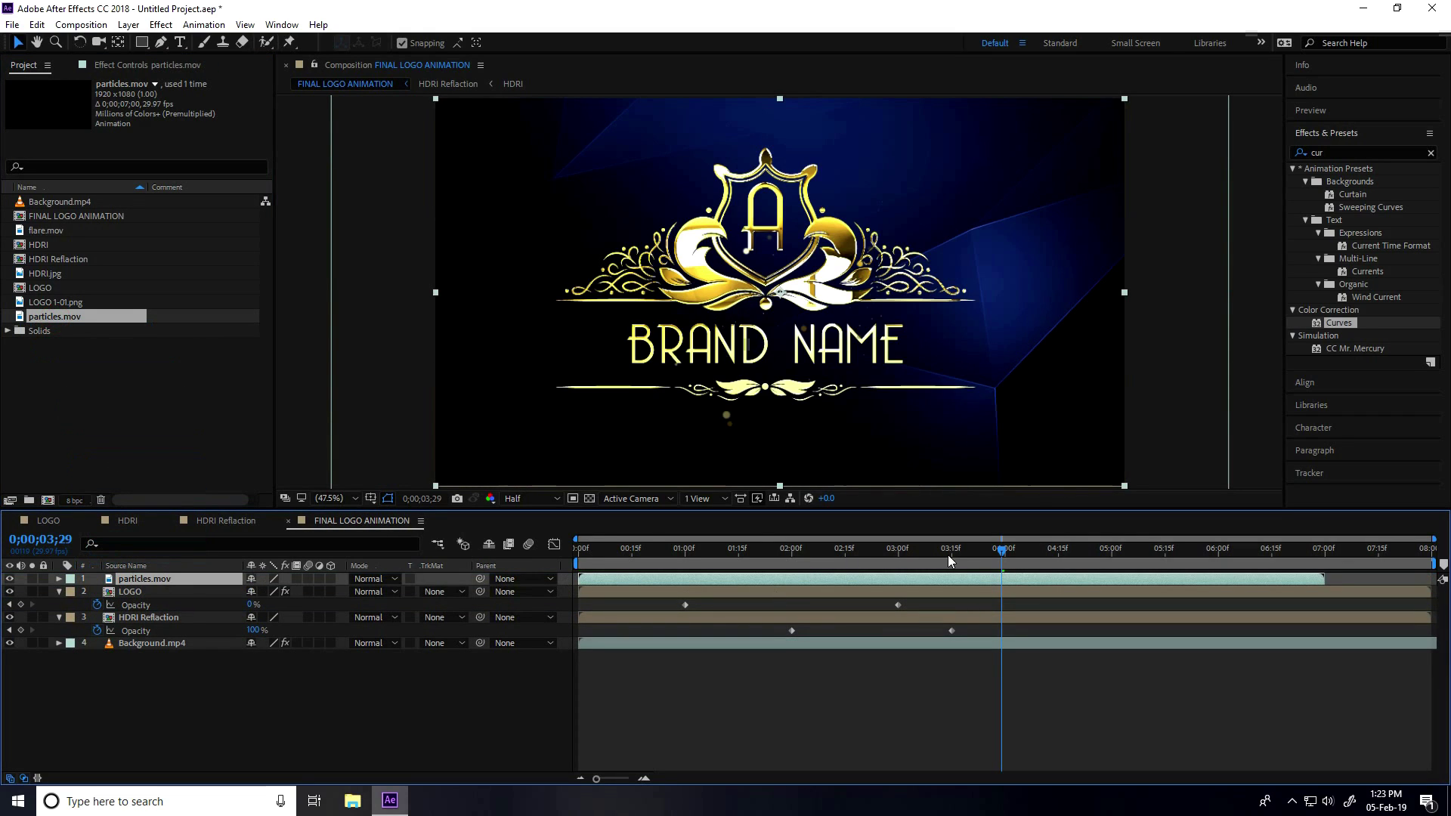
{"action": "left_click", "coordinate": [44, 231]}
{"action": "left_click_drag", "start_coordinate": [42, 230], "coordinate": [143, 578]}
- Preview the complete animation with the particles and flare from the start of the timeline
{"action": "left_click_drag", "start_coordinate": [619, 556], "coordinate": [500, 559]}
{"action": "key", "text": "space"}
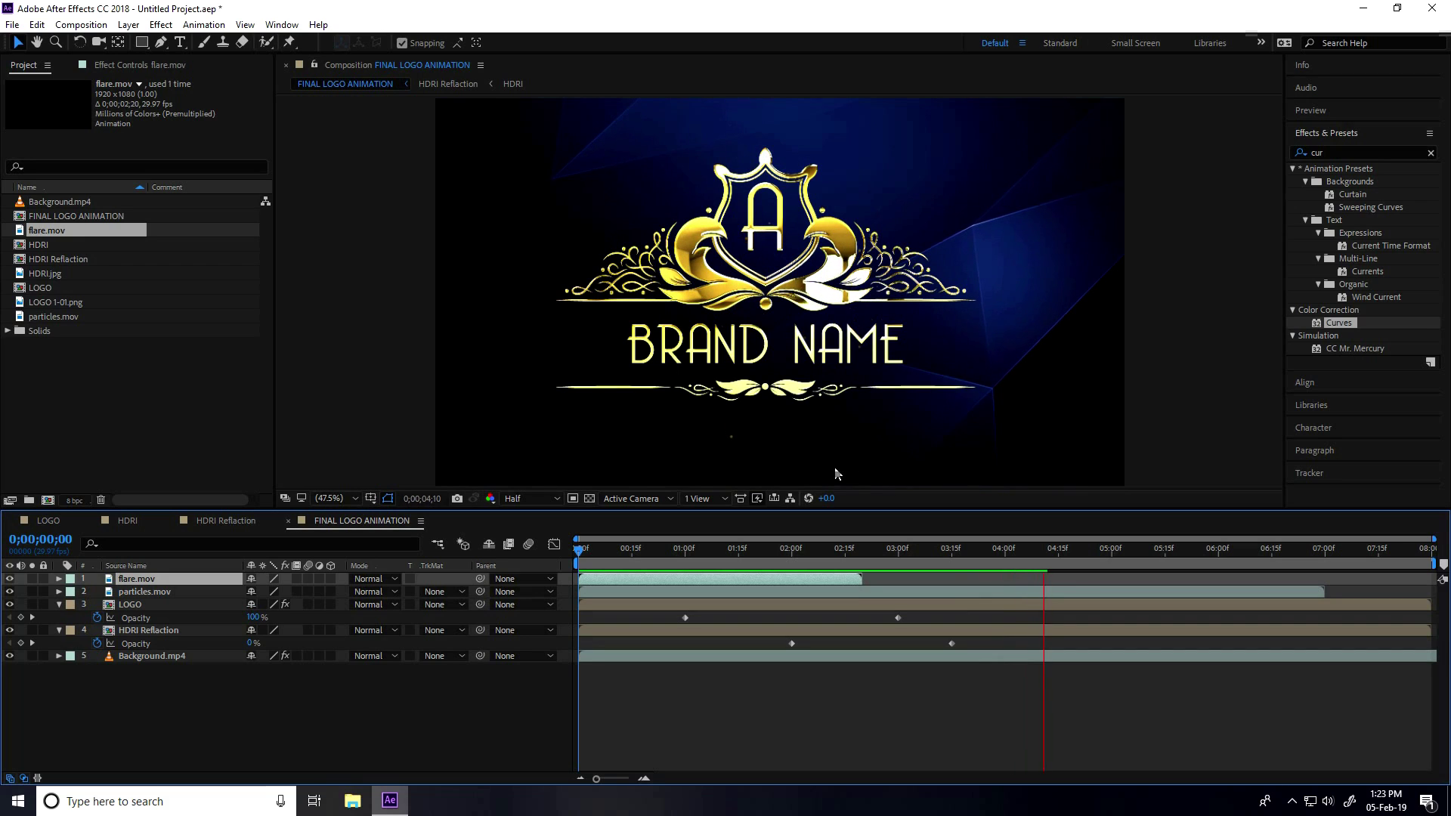
{"action": "key", "text": "space"}
{"action": "key", "text": "space"}
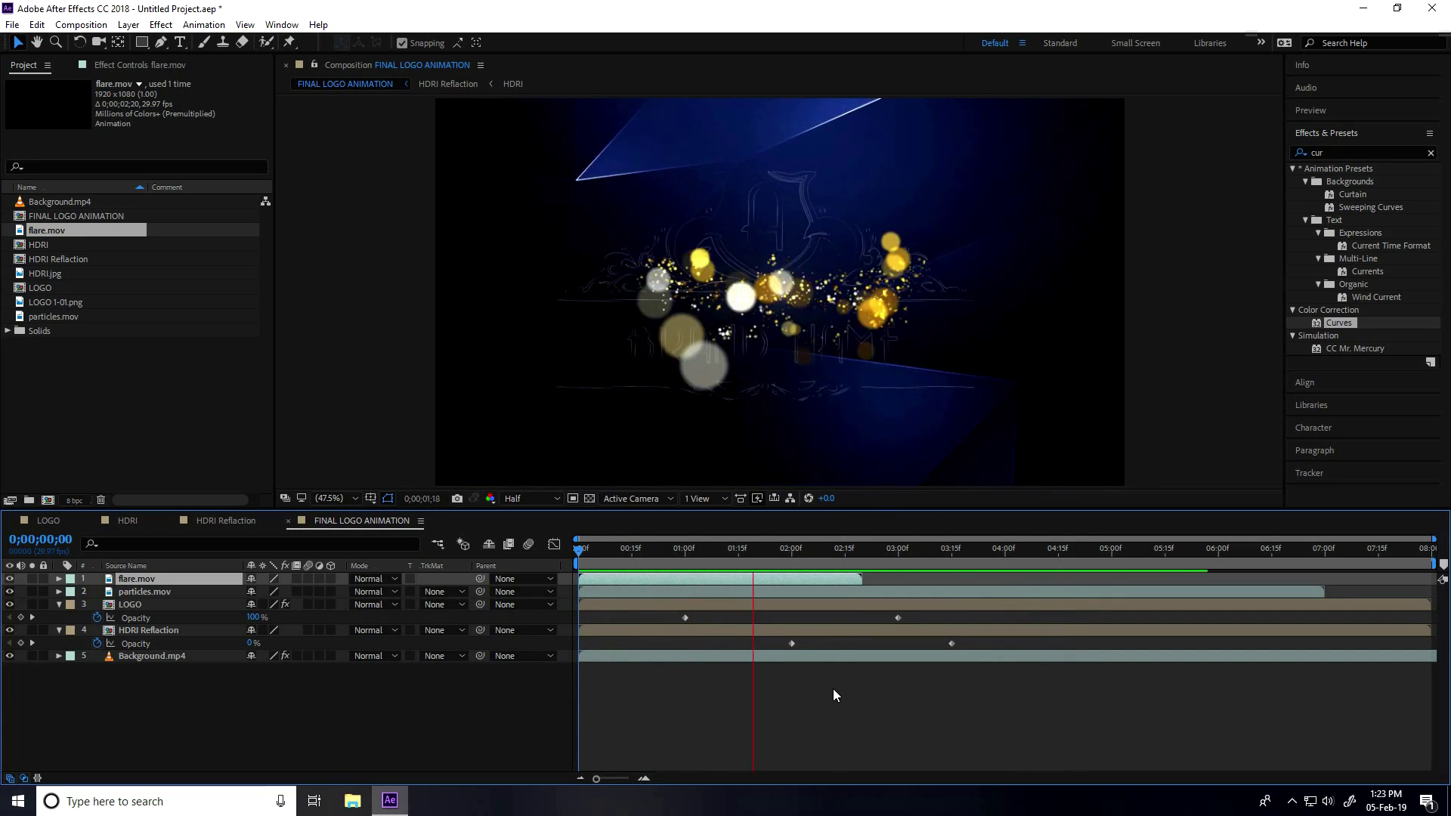